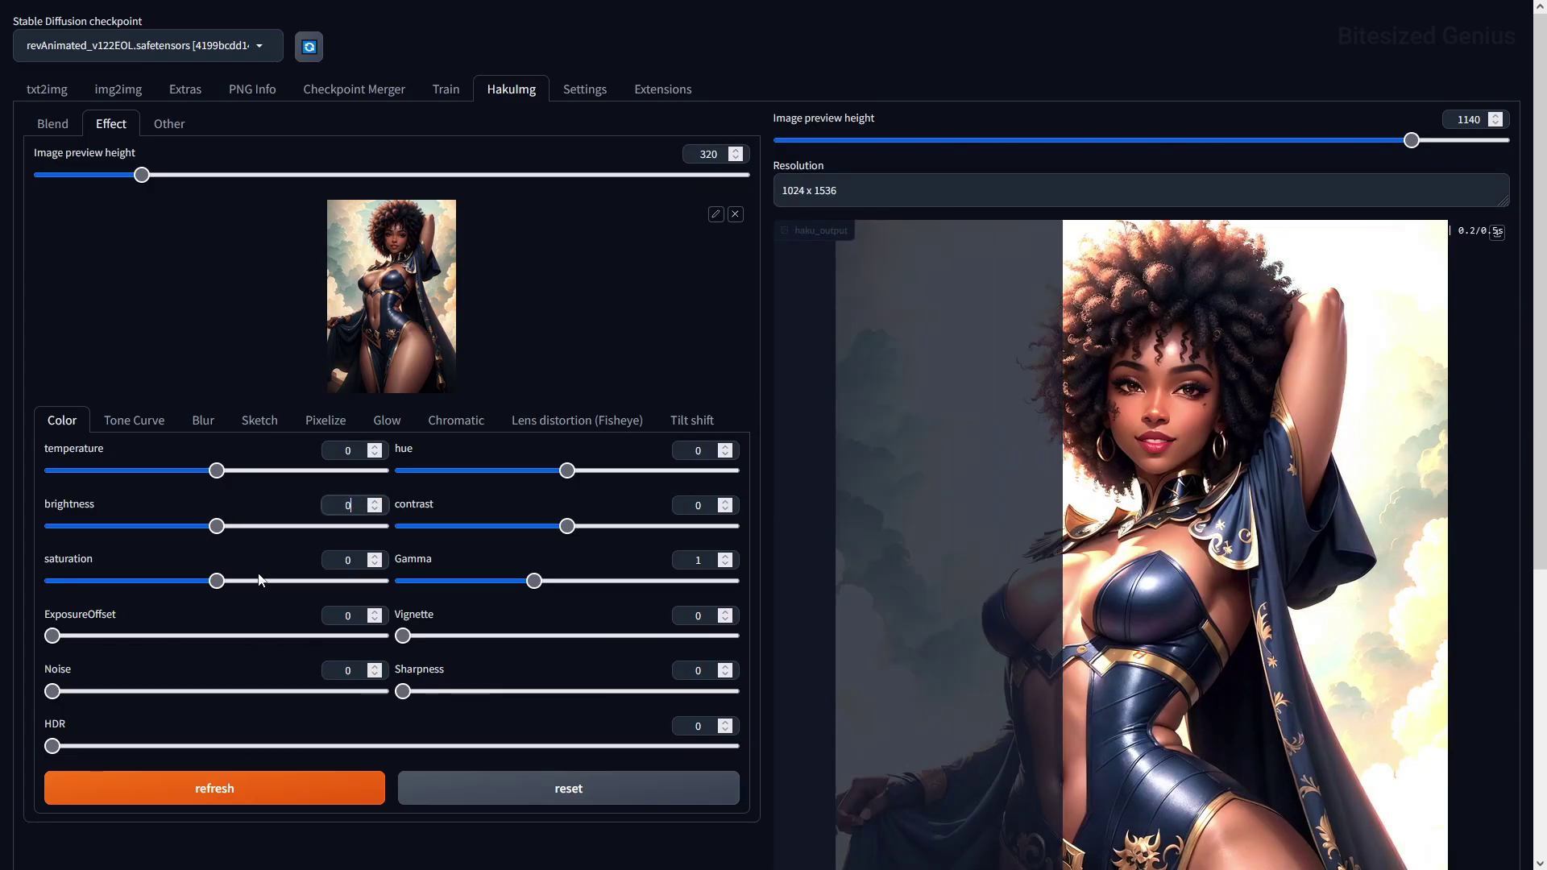
Raise the portrait's saturation to 53 in HakuImg's colour effects
drag(260, 579, 305, 581)
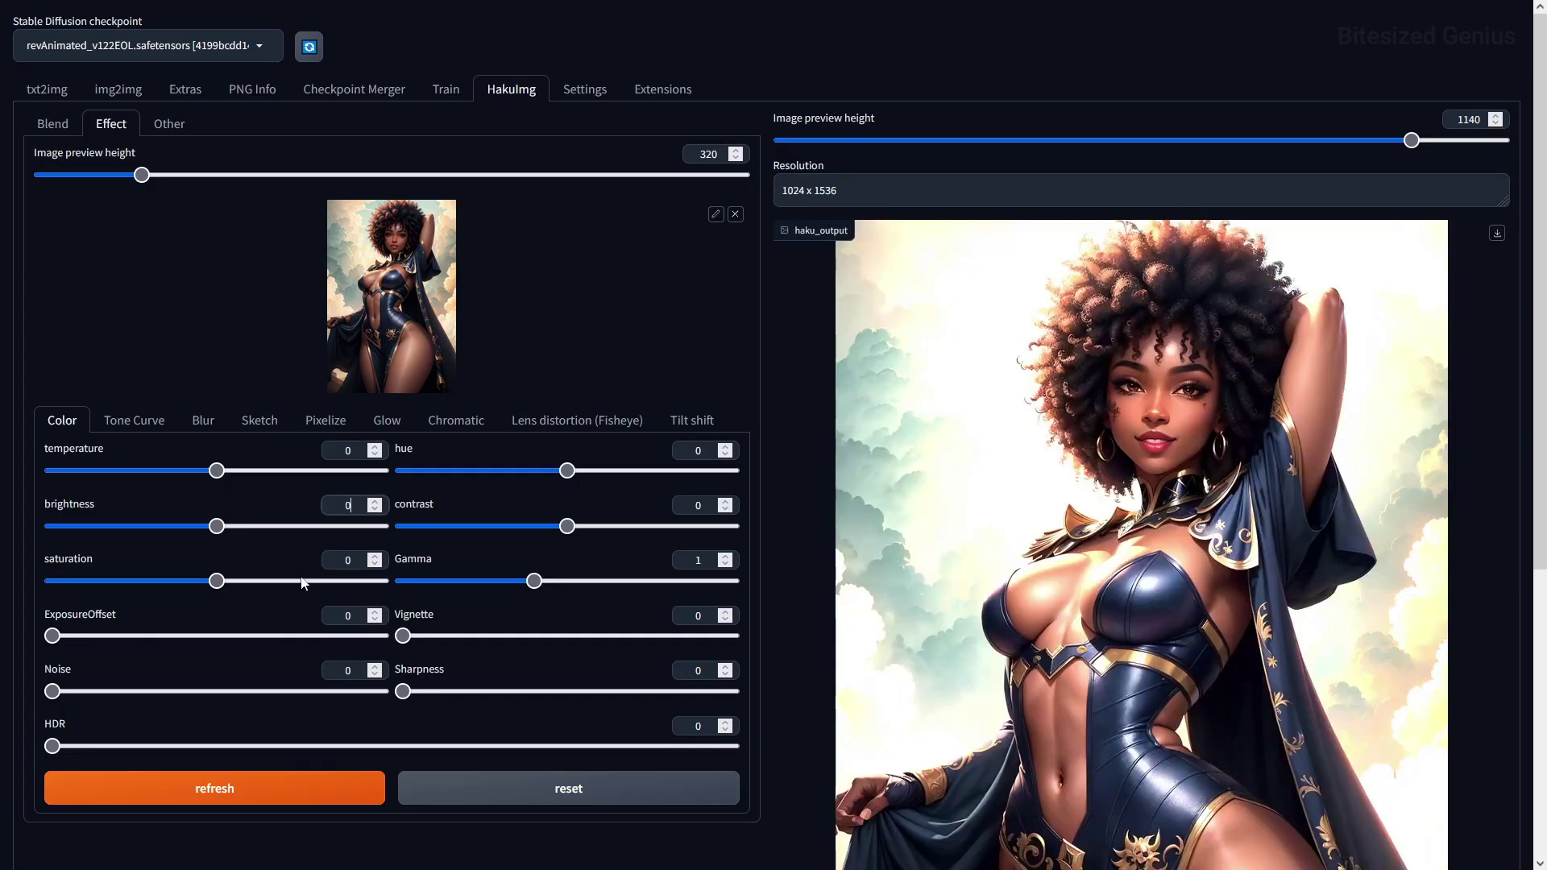
Reset saturation to 0, then try an exposure offset of 0.6 and reset it to 0
double_click(362, 559)
text(0)
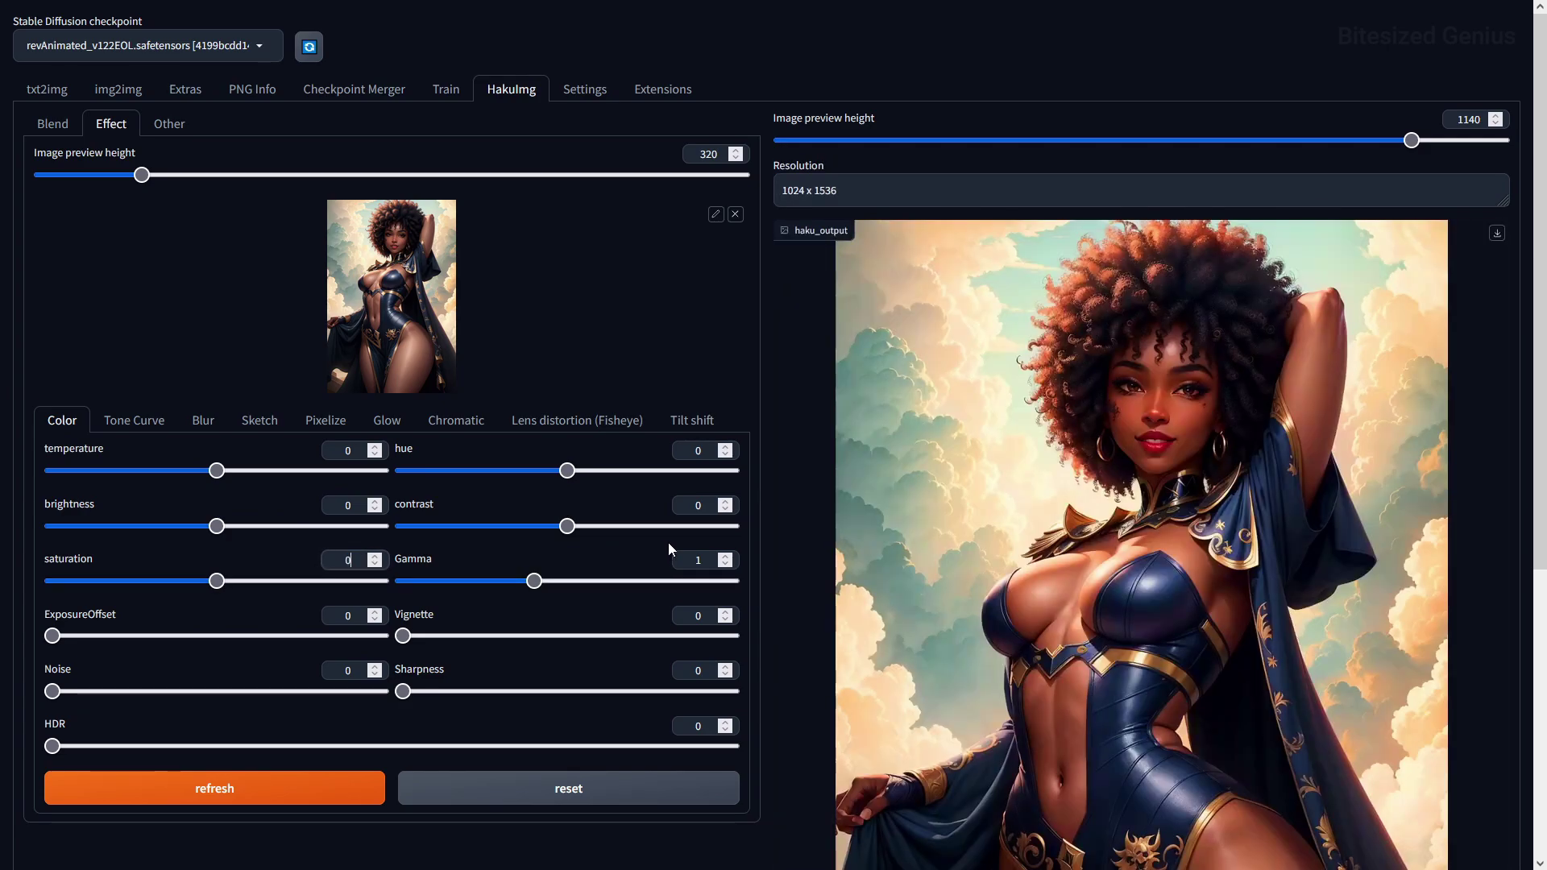
drag(209, 636, 250, 636)
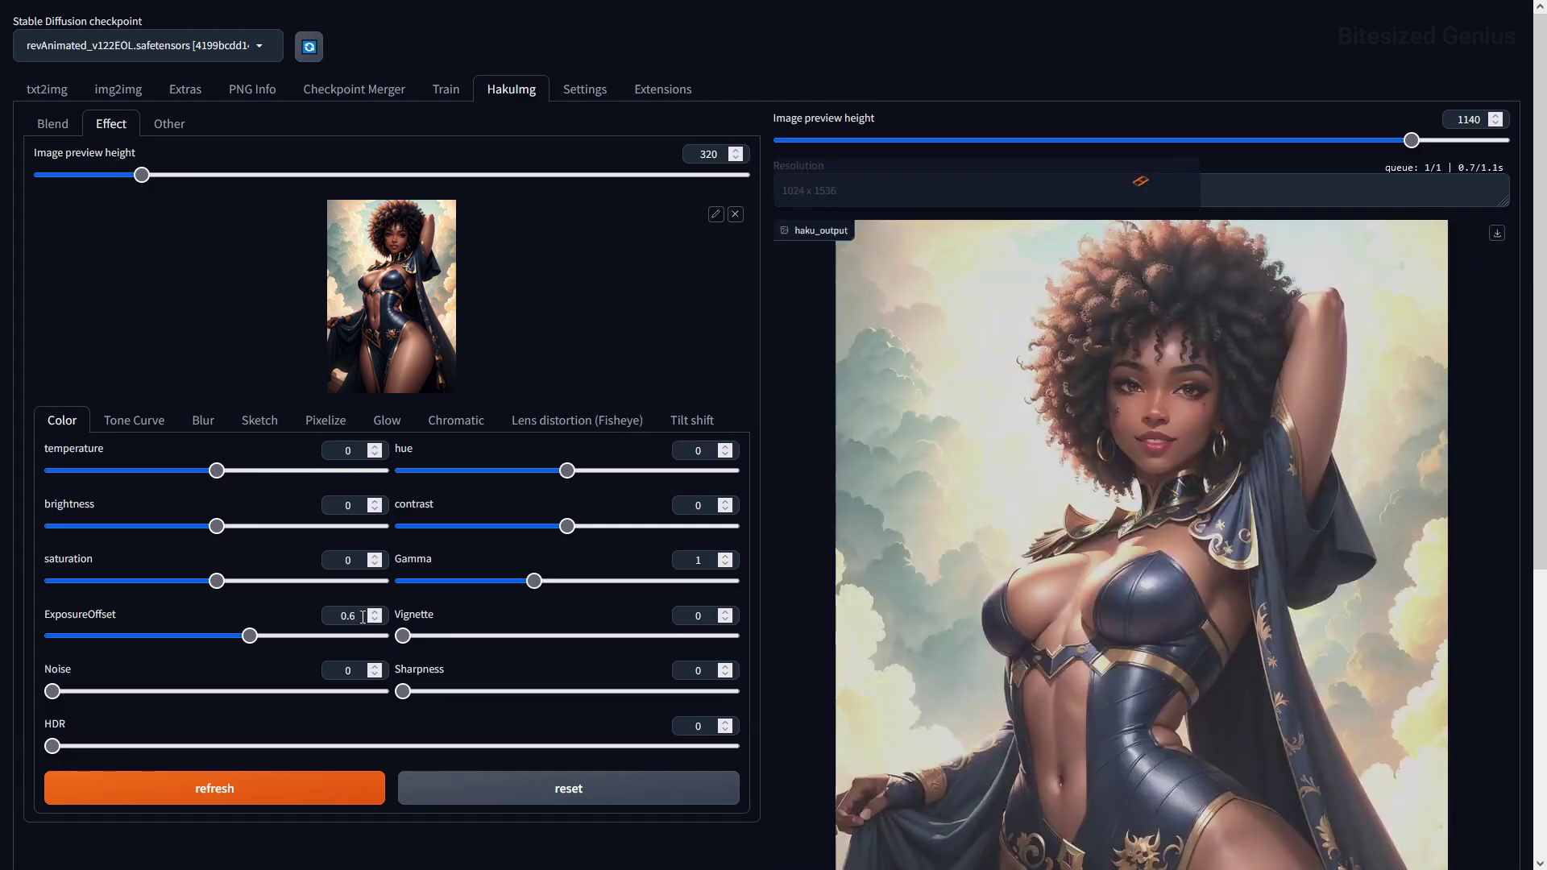
double_click(361, 618)
text(0)
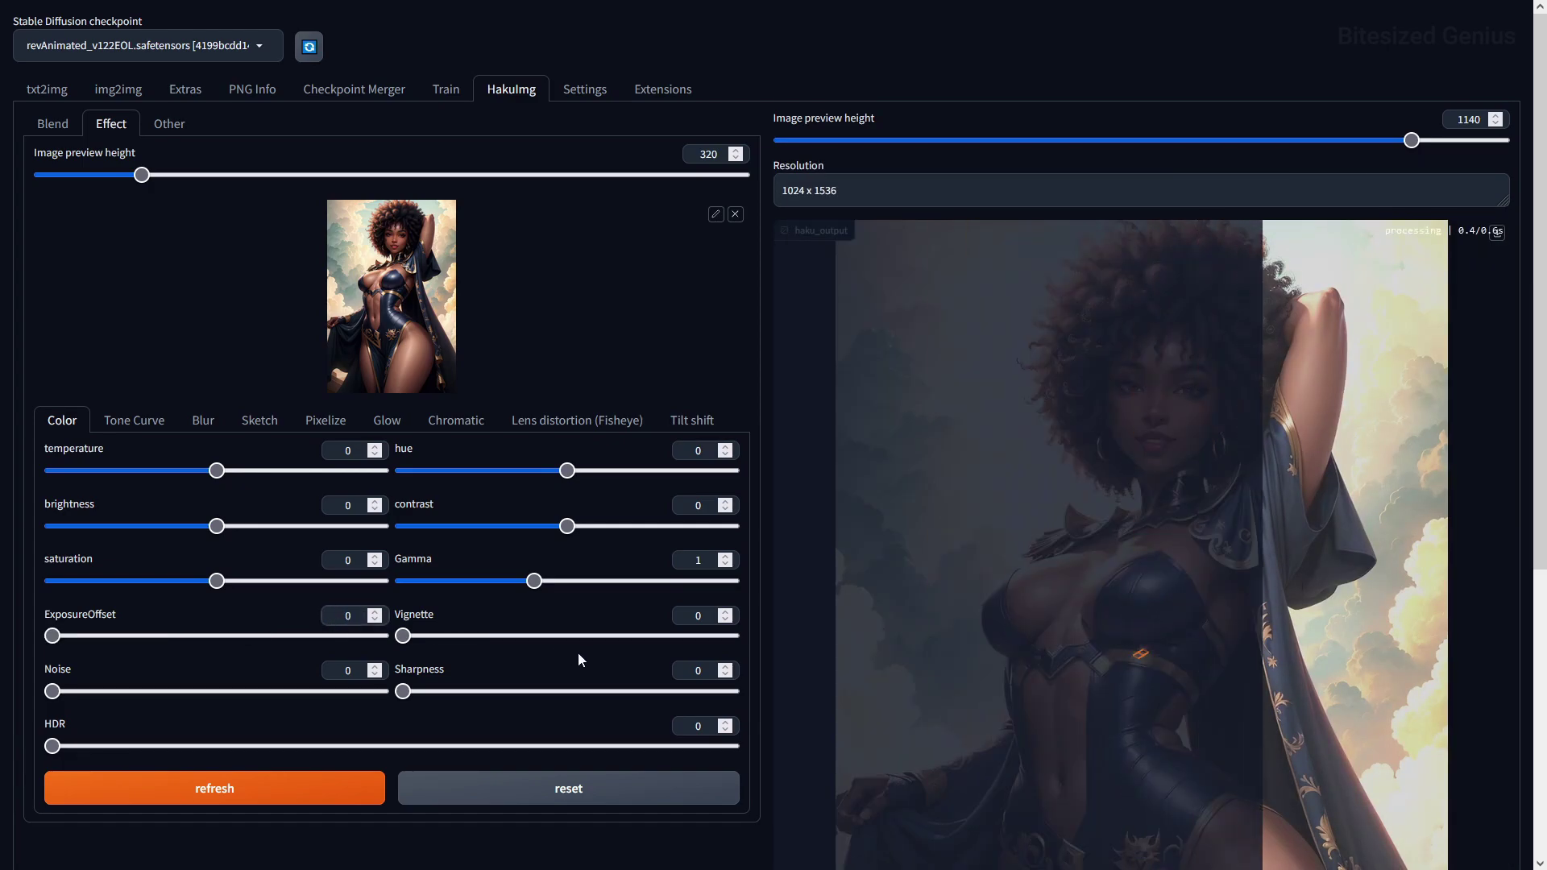
Shift the hue to 47 and blend the layer with color_dodge
click(654, 474)
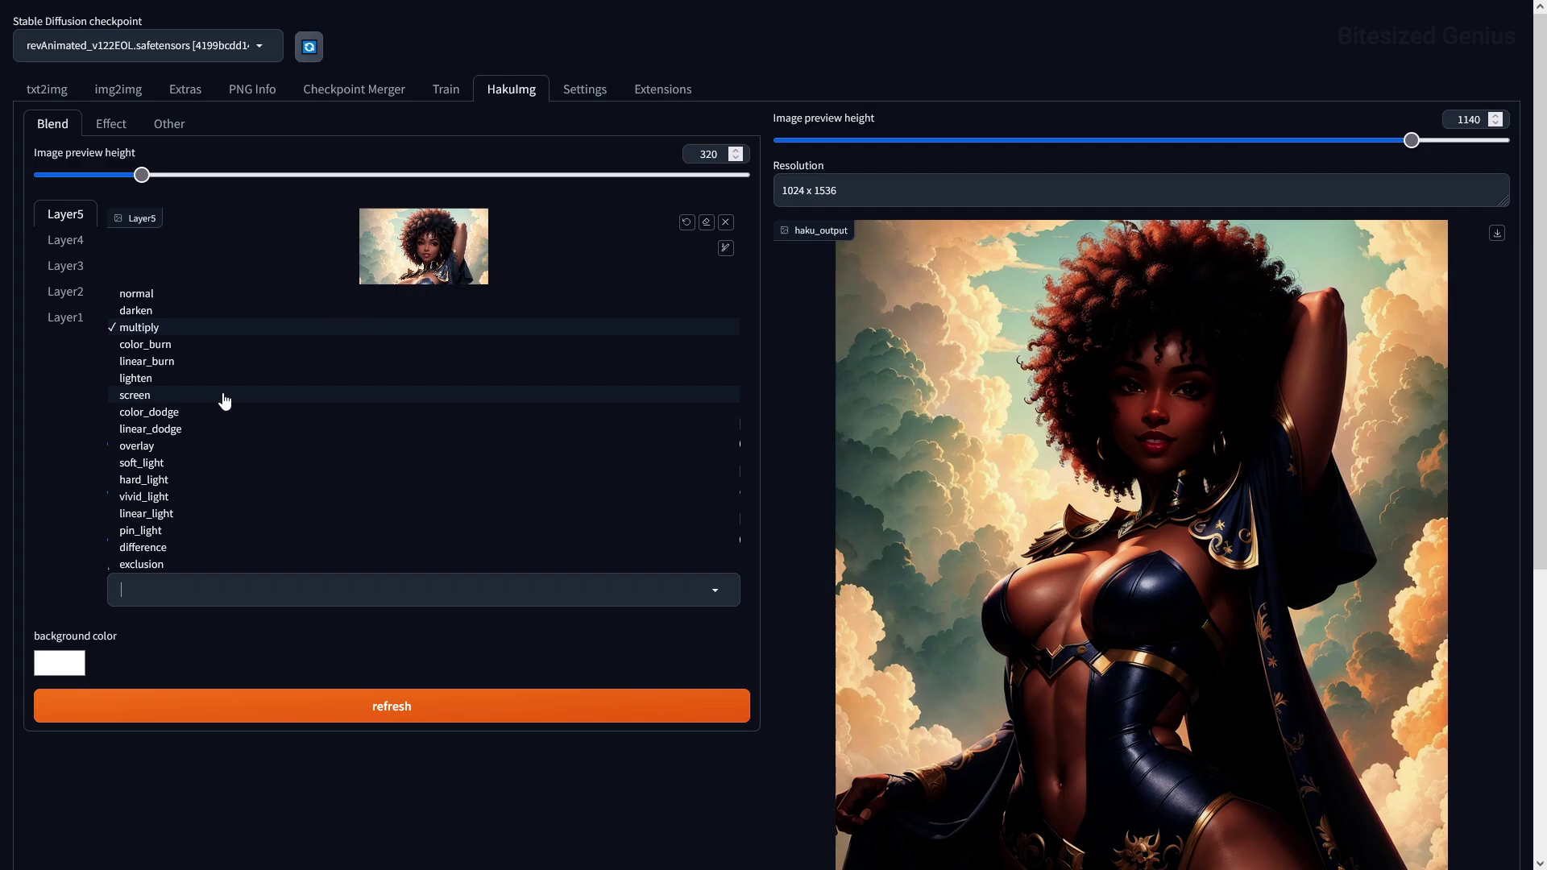
click(221, 399)
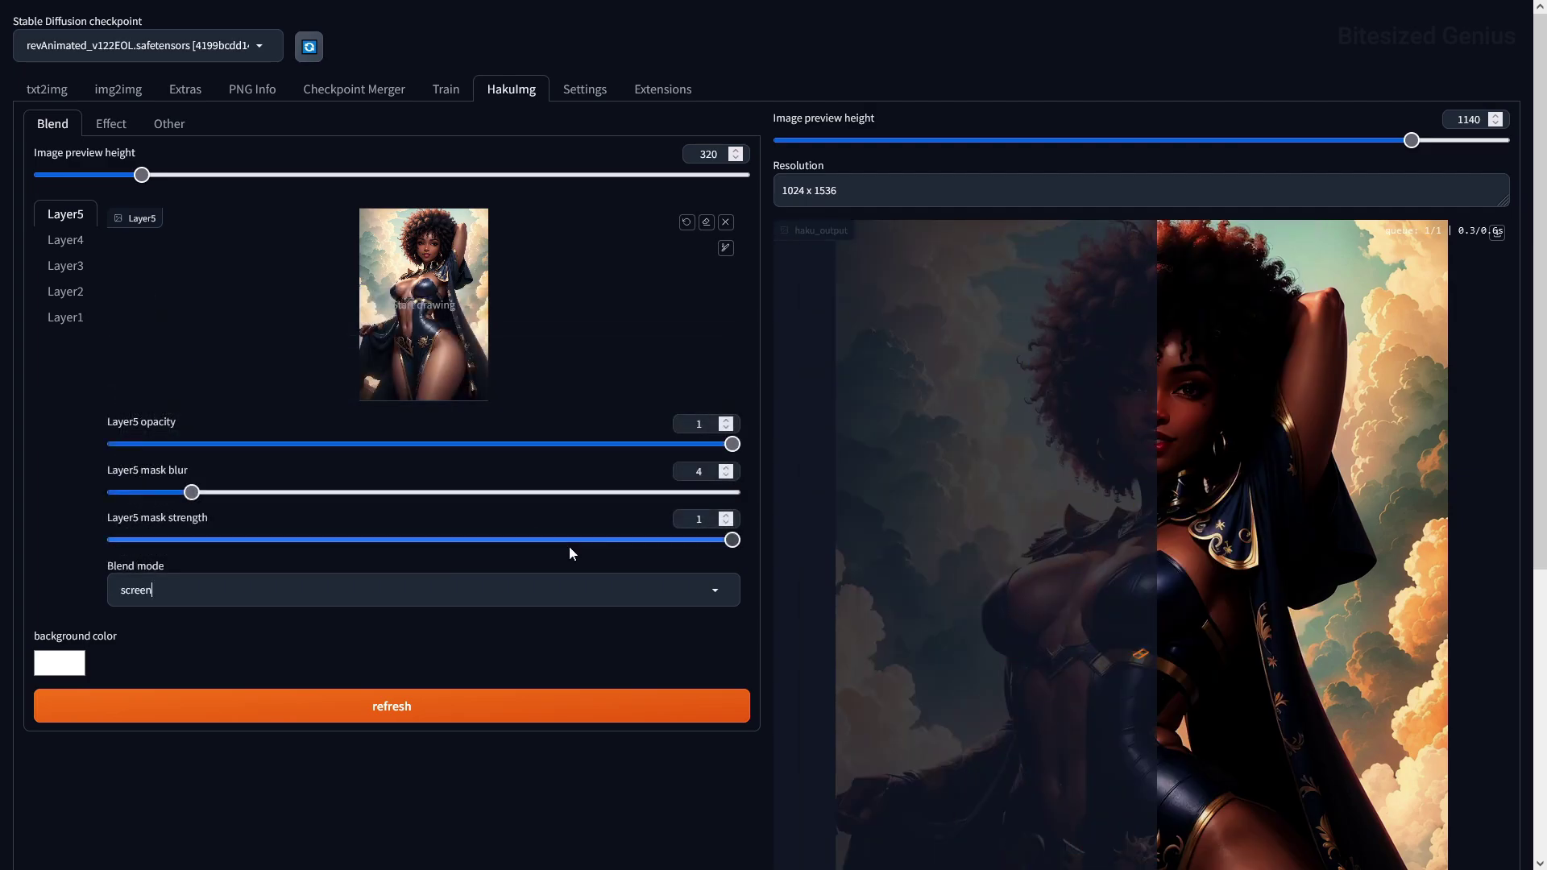
click(712, 593)
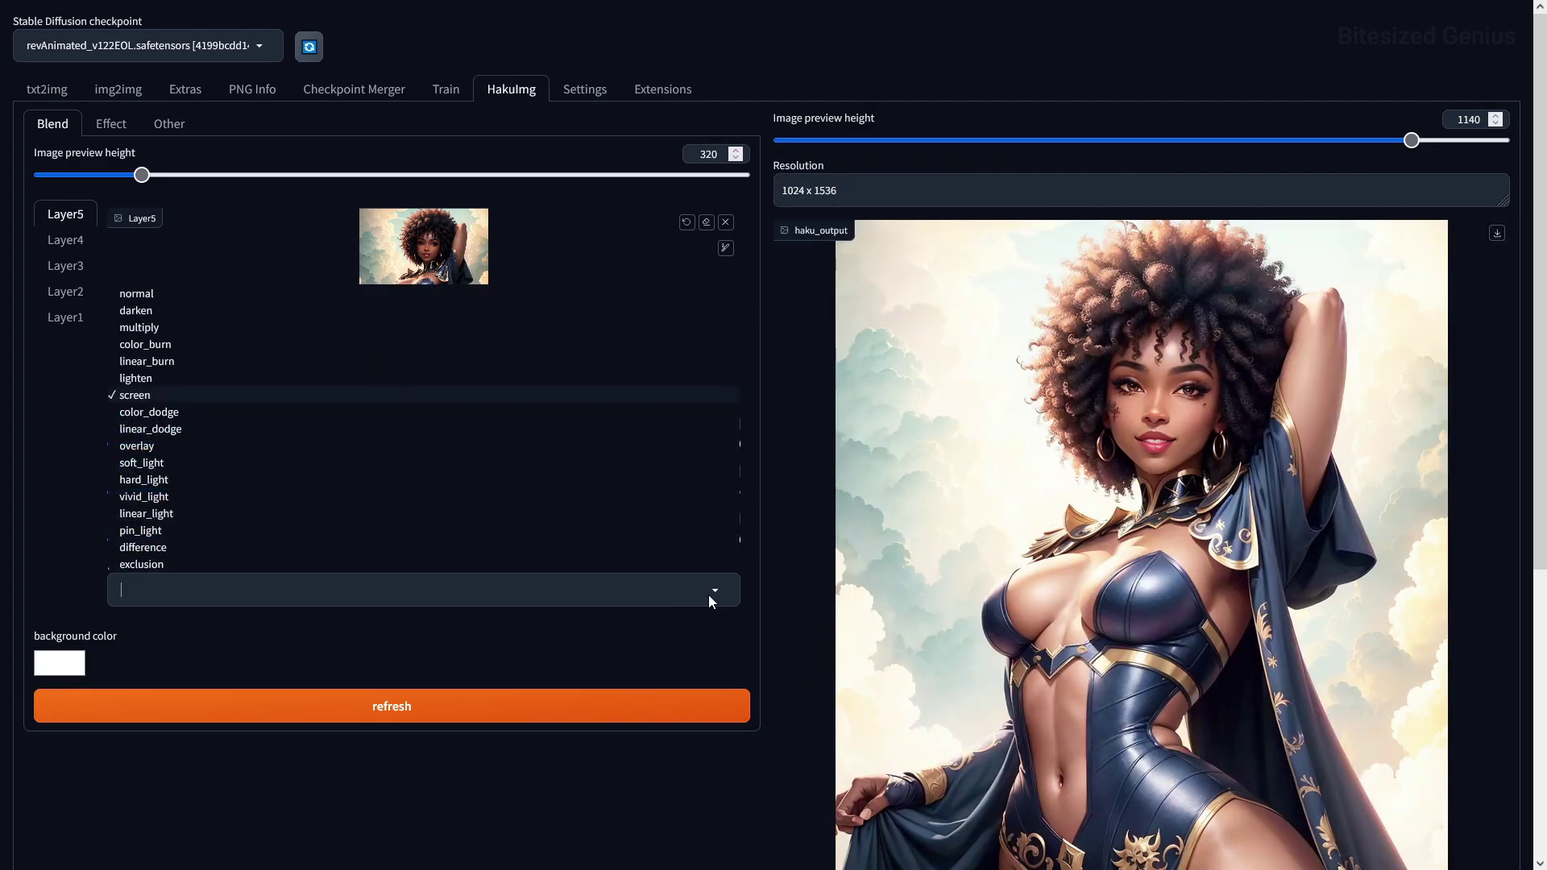
click(233, 414)
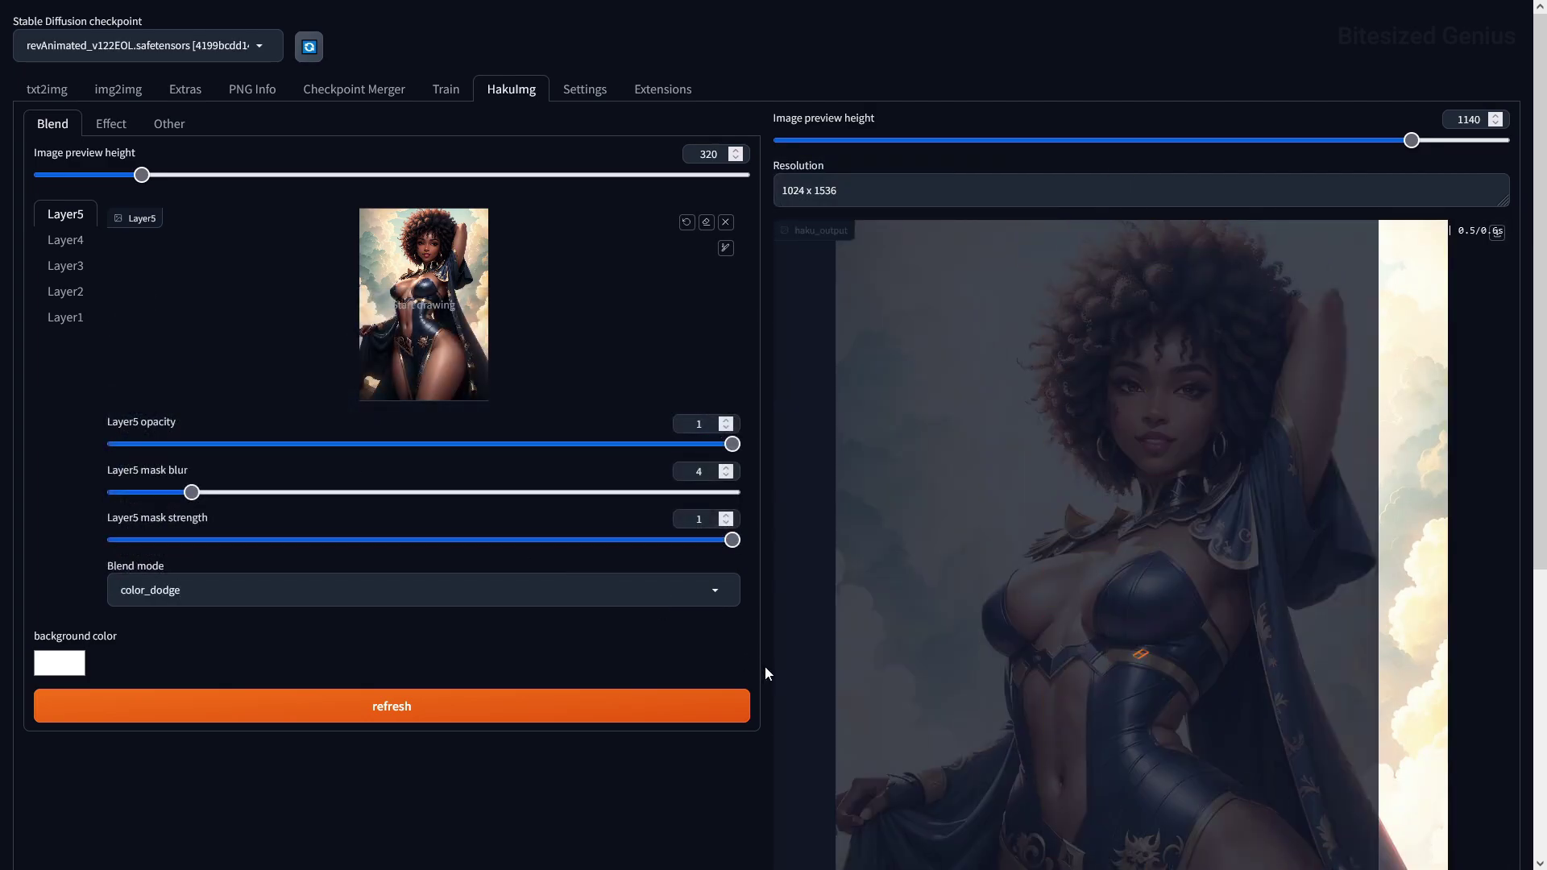
click(720, 593)
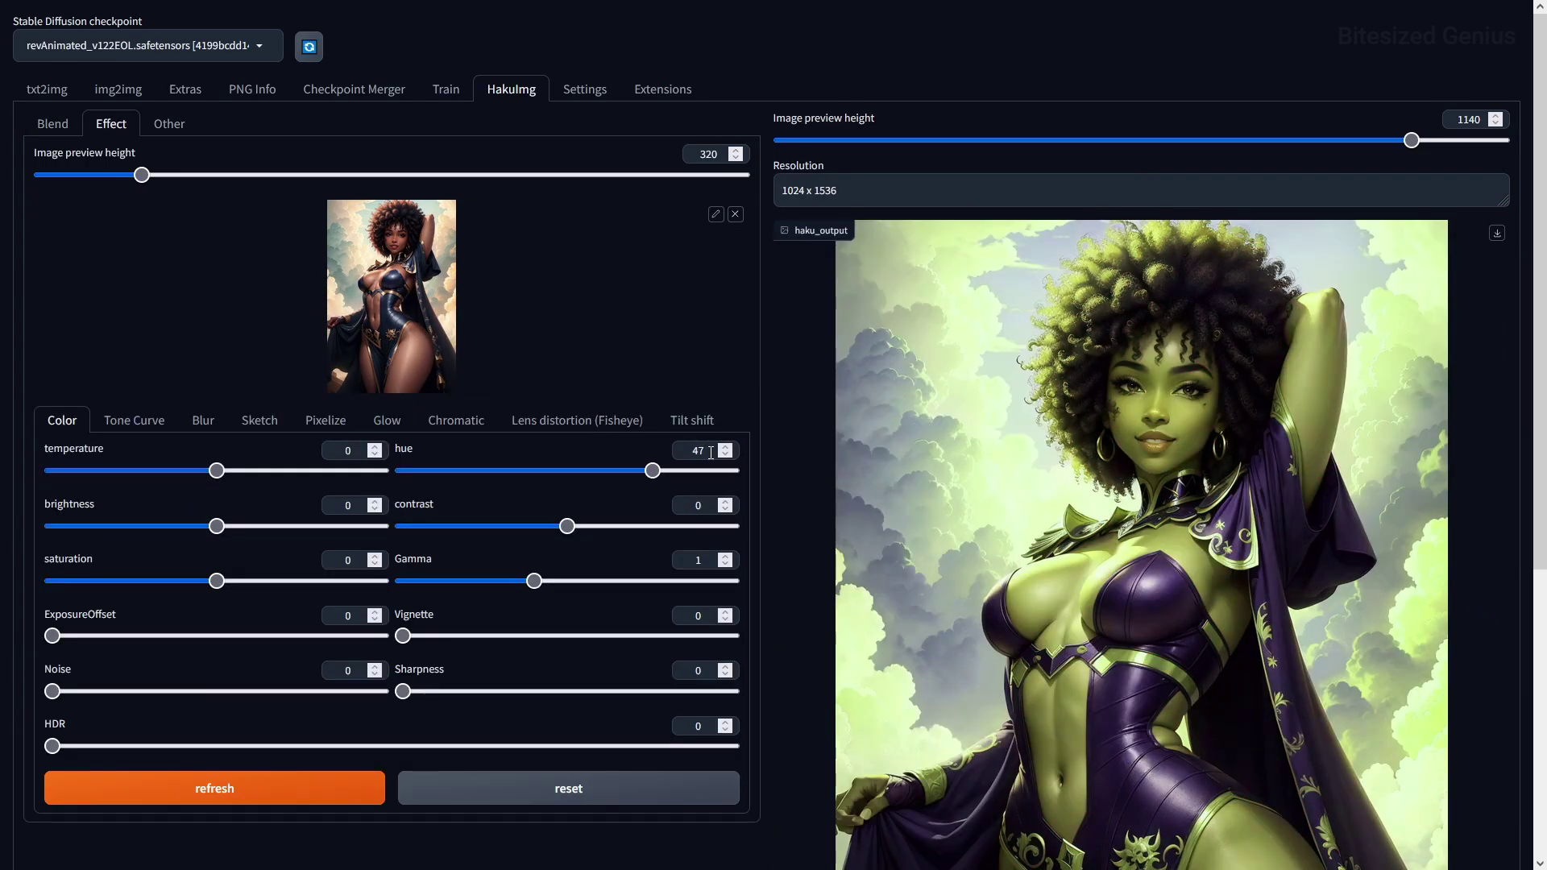
Reset hue, try contrast 45 then reset it, and change gamma from 1.8 to 0.2
drag(652, 470, 567, 470)
drag(567, 526, 641, 529)
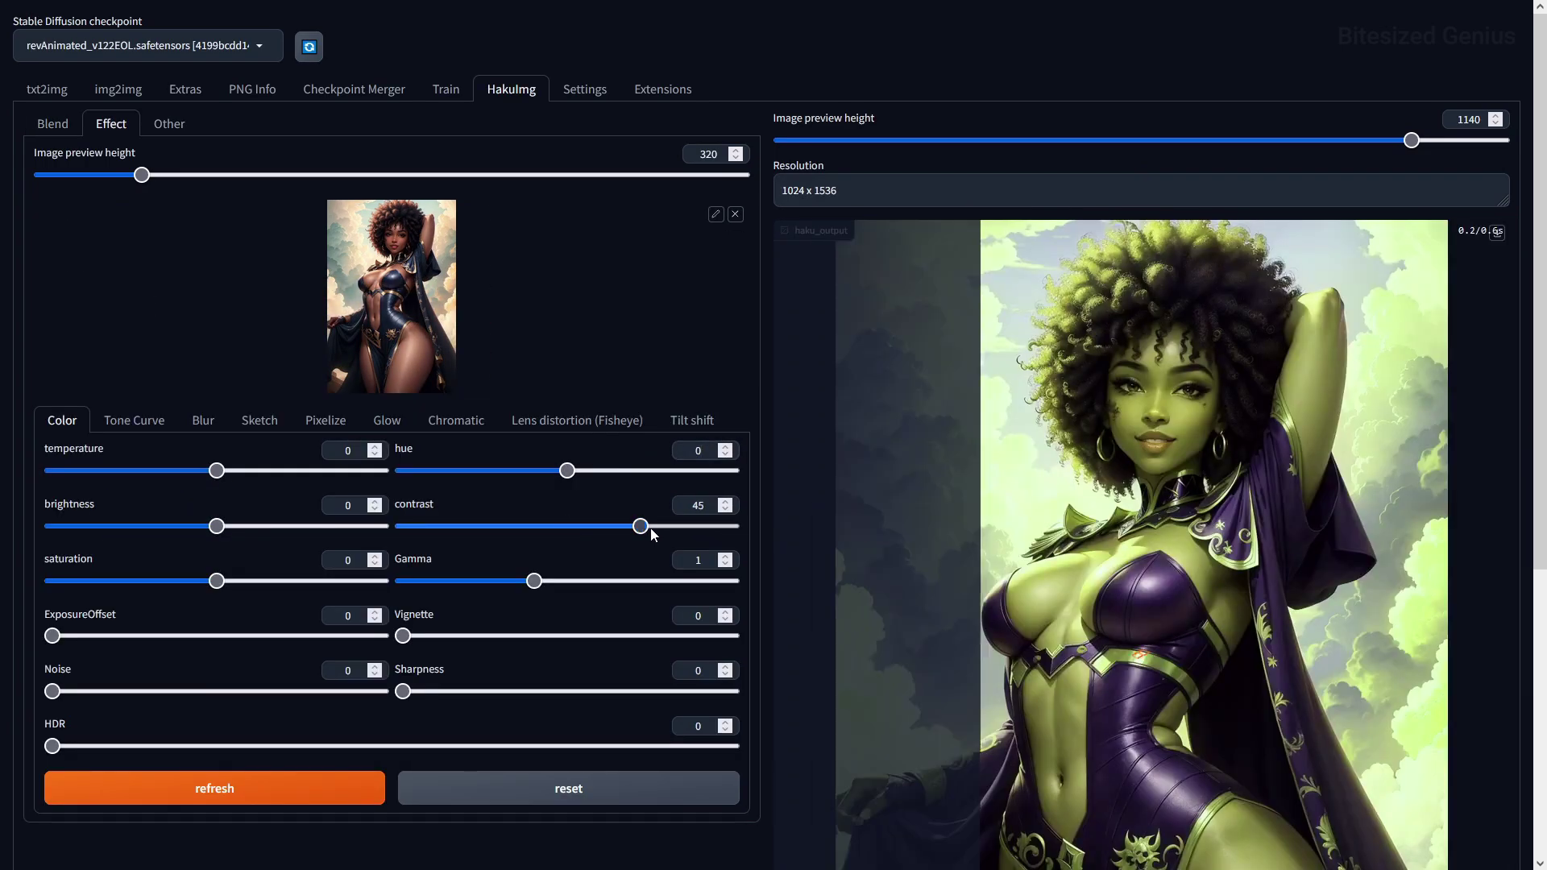
double_click(698, 505)
text(0)
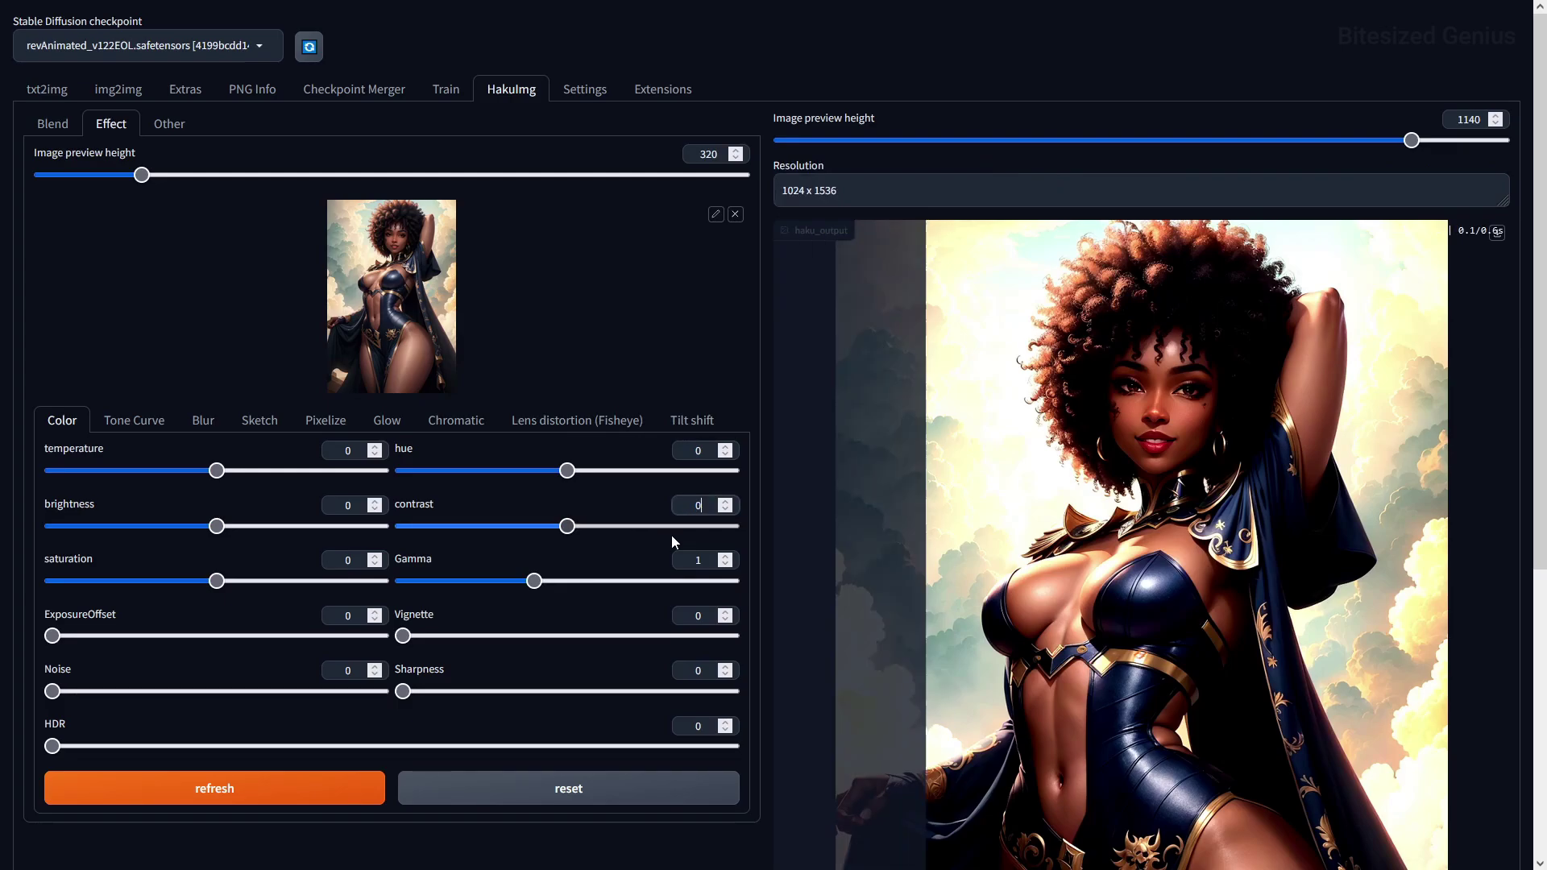
click(665, 580)
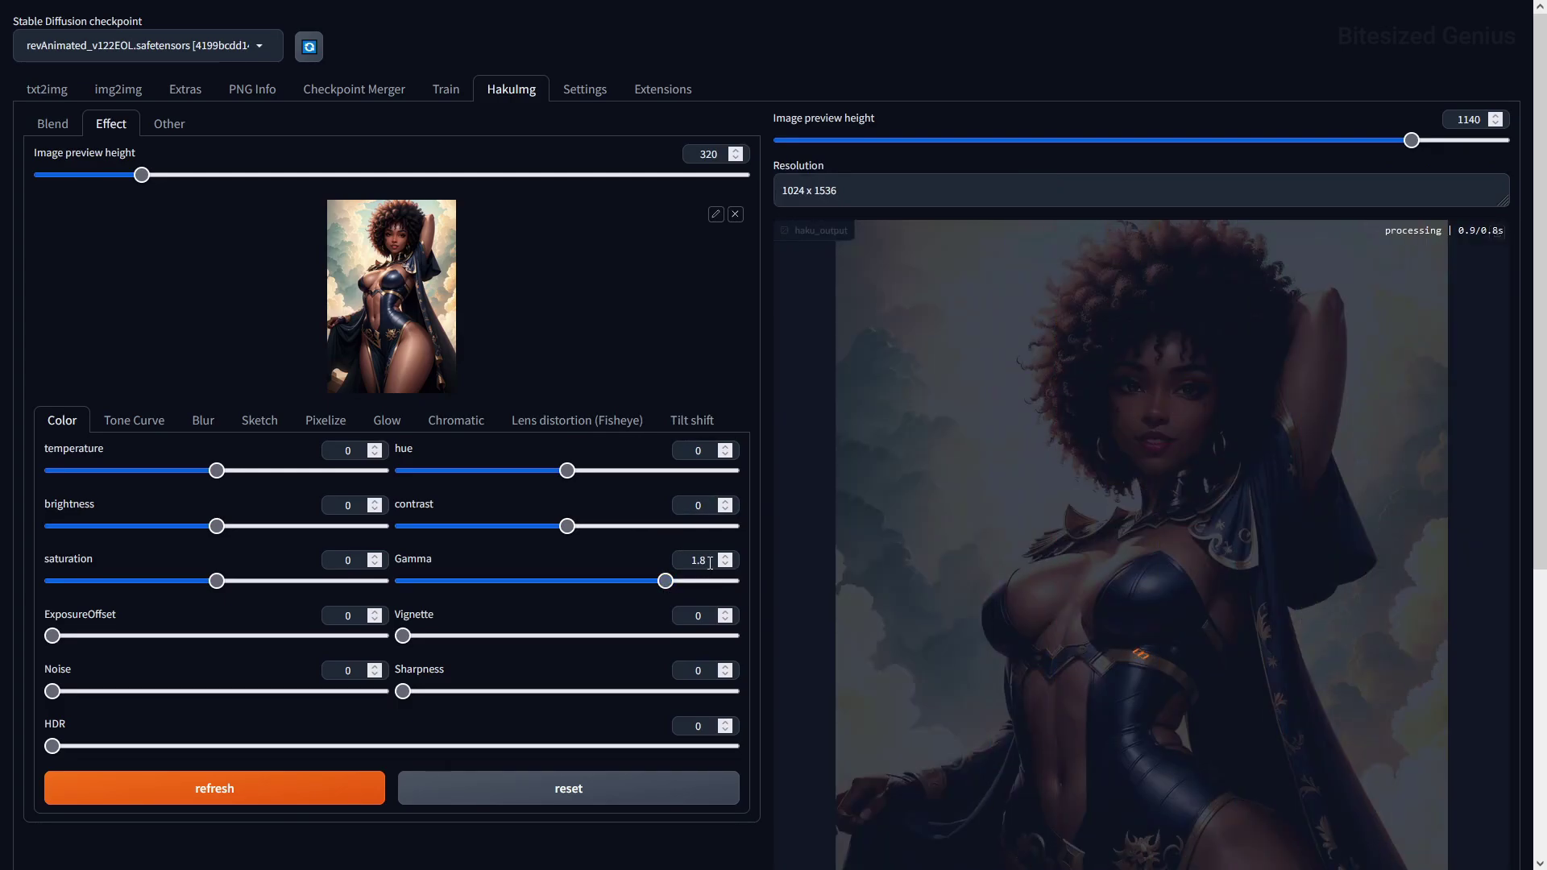
double_click(698, 560)
text(0.2)
Add a 0.66 vignette, sharpen the portrait to 0.73, and show the outpainting fill settings
click(620, 636)
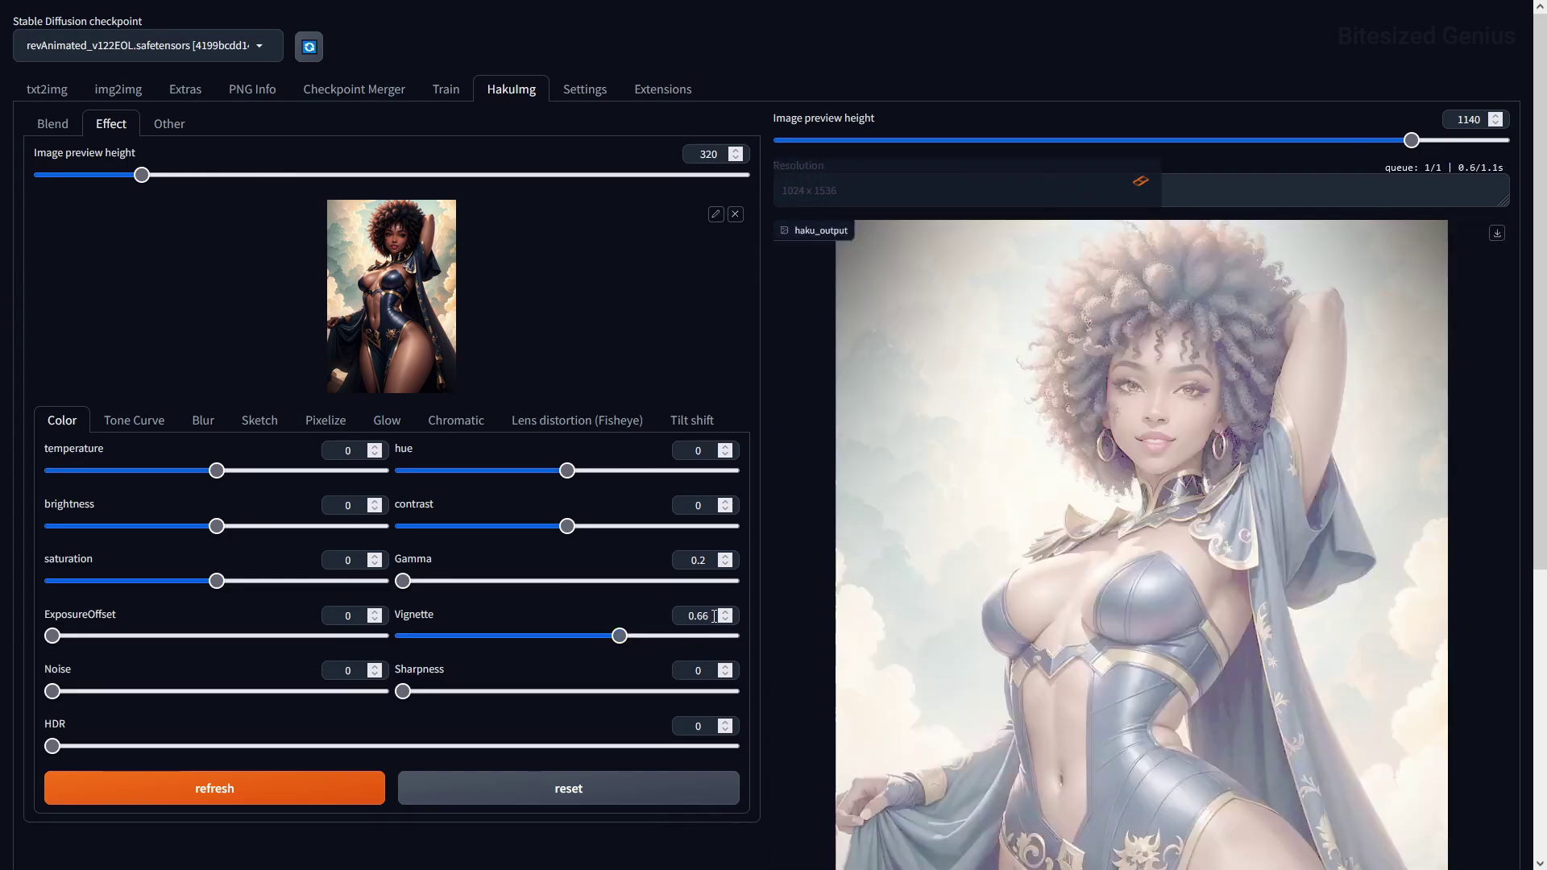
text(0)
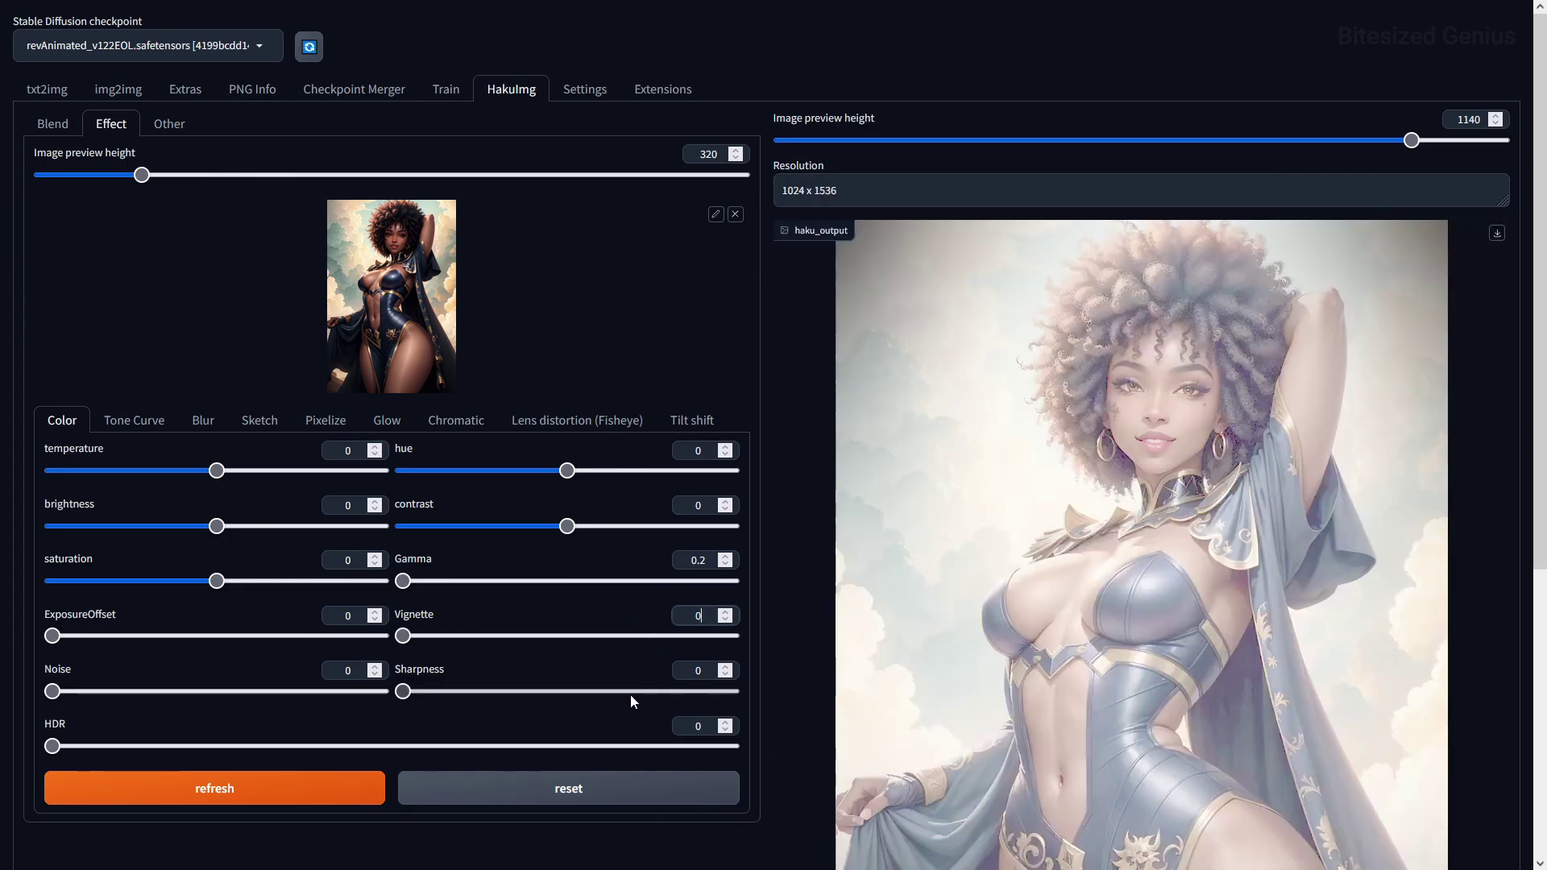
click(643, 692)
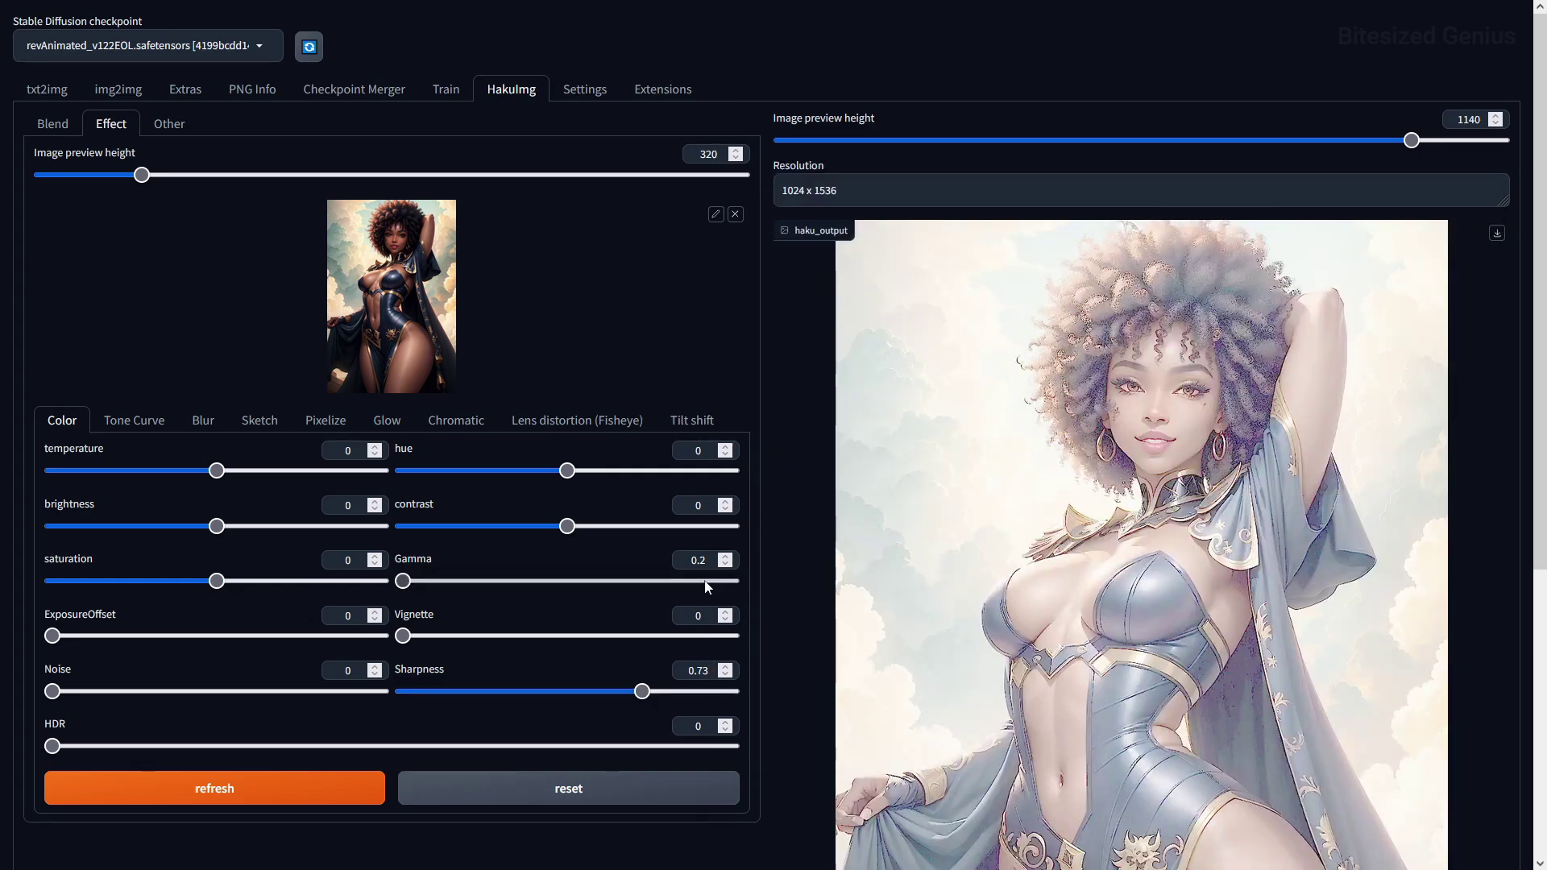
click(170, 124)
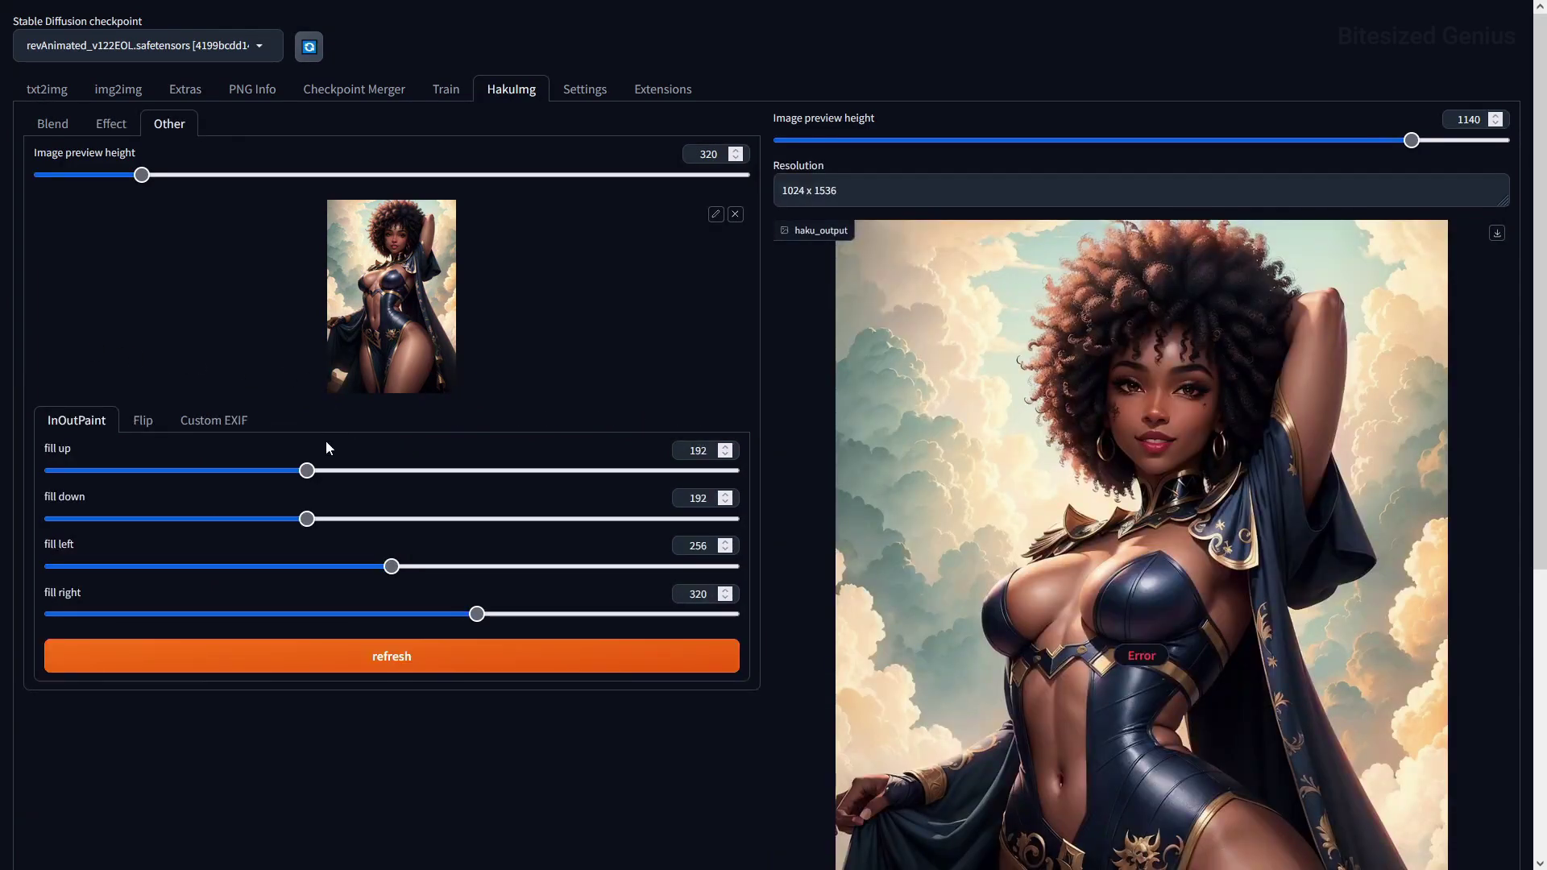
Extend the fill above and below to 256 and test vertical flips, ending on a horizontal mirror
click(353, 472)
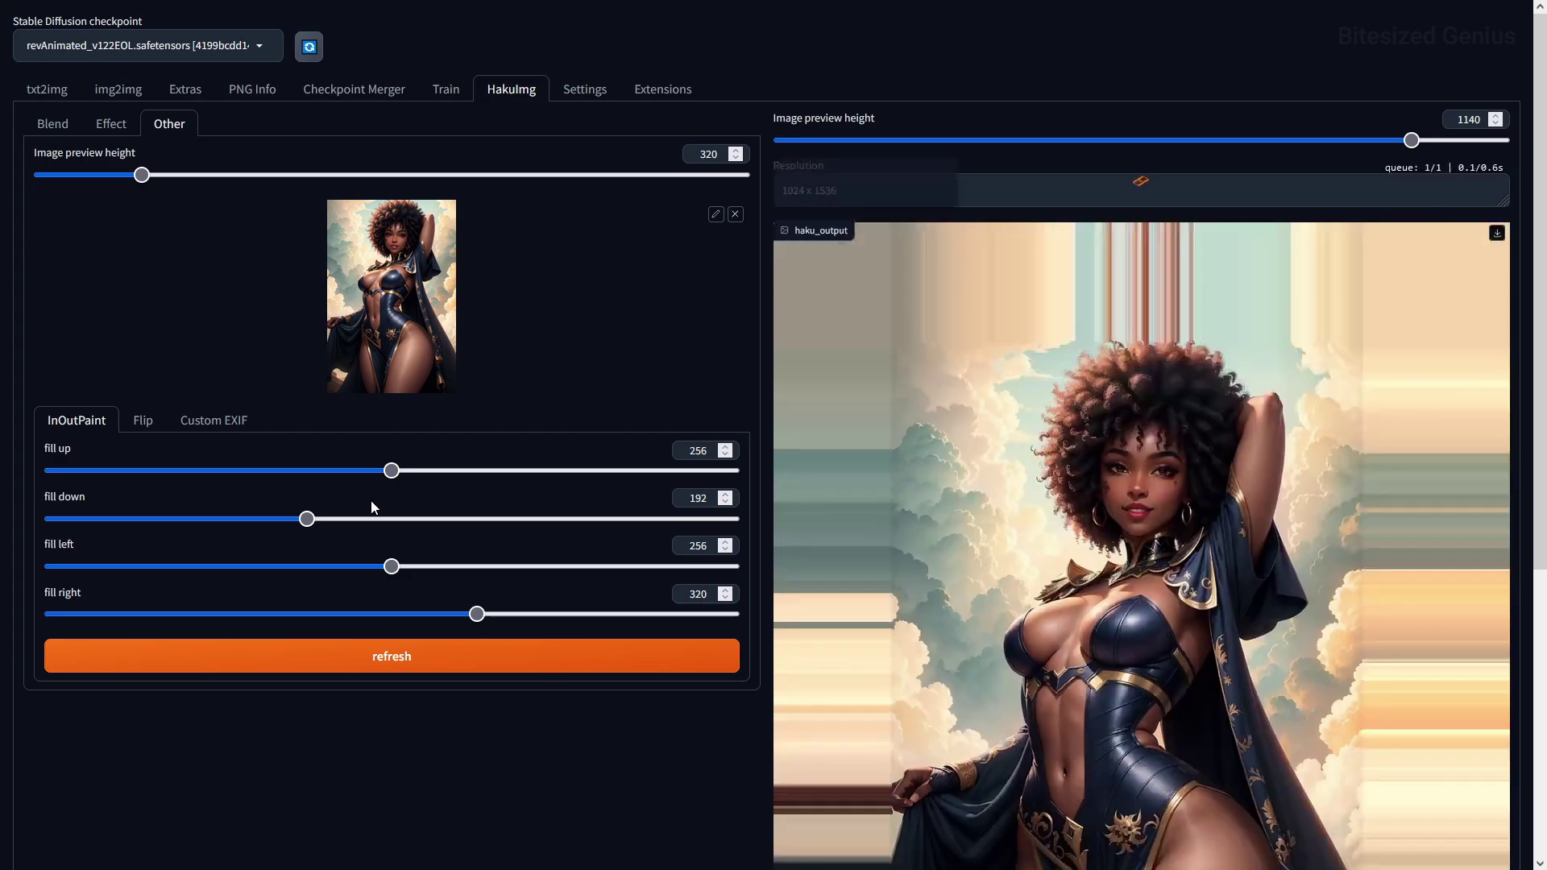
click(377, 518)
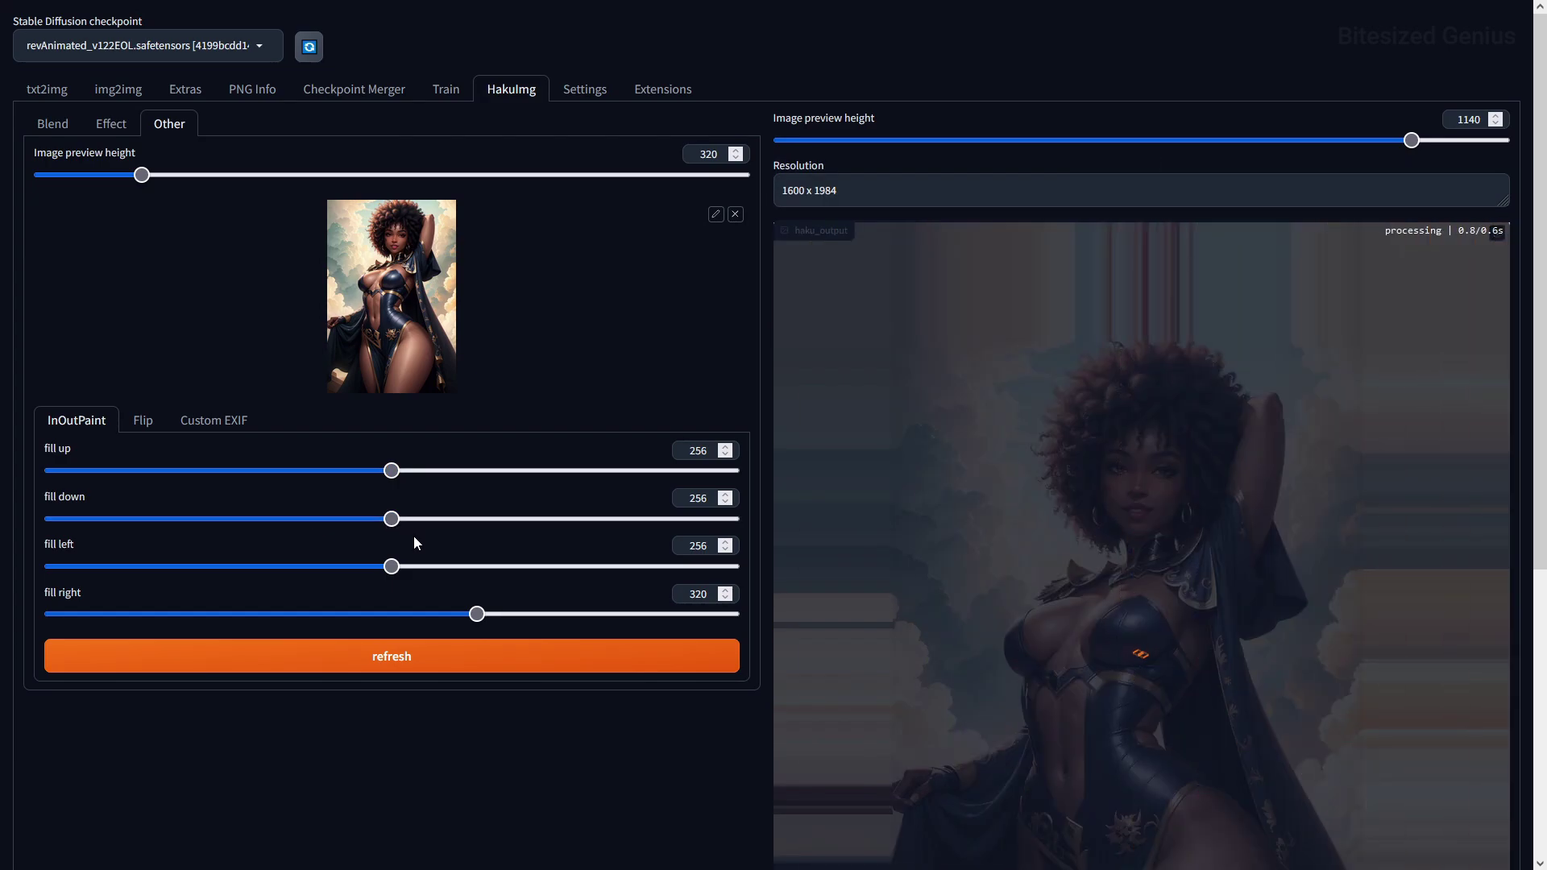
click(143, 420)
click(177, 482)
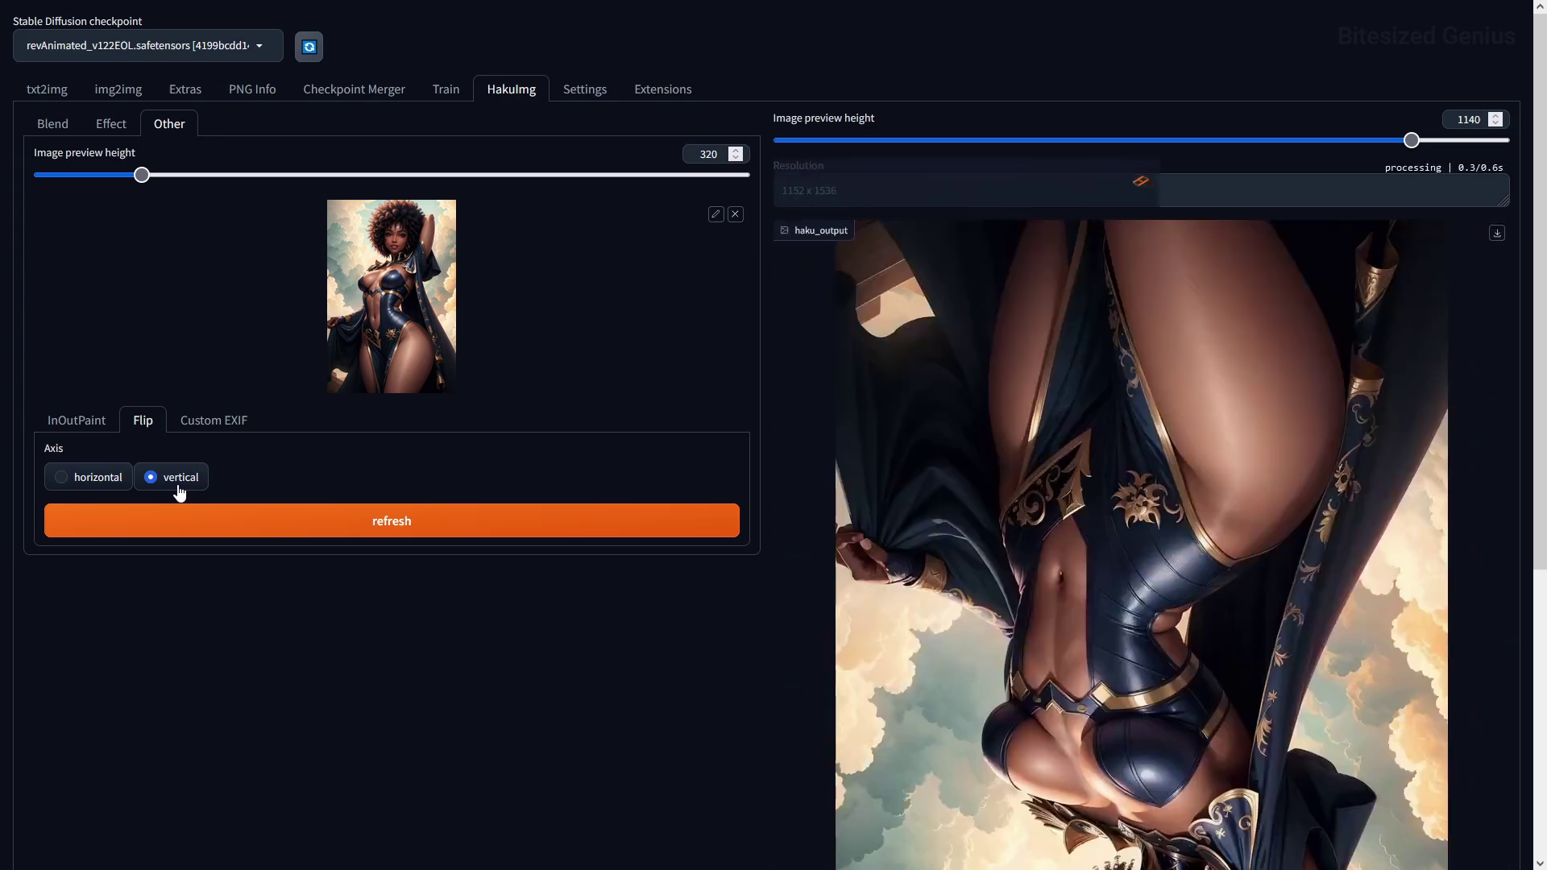
click(103, 487)
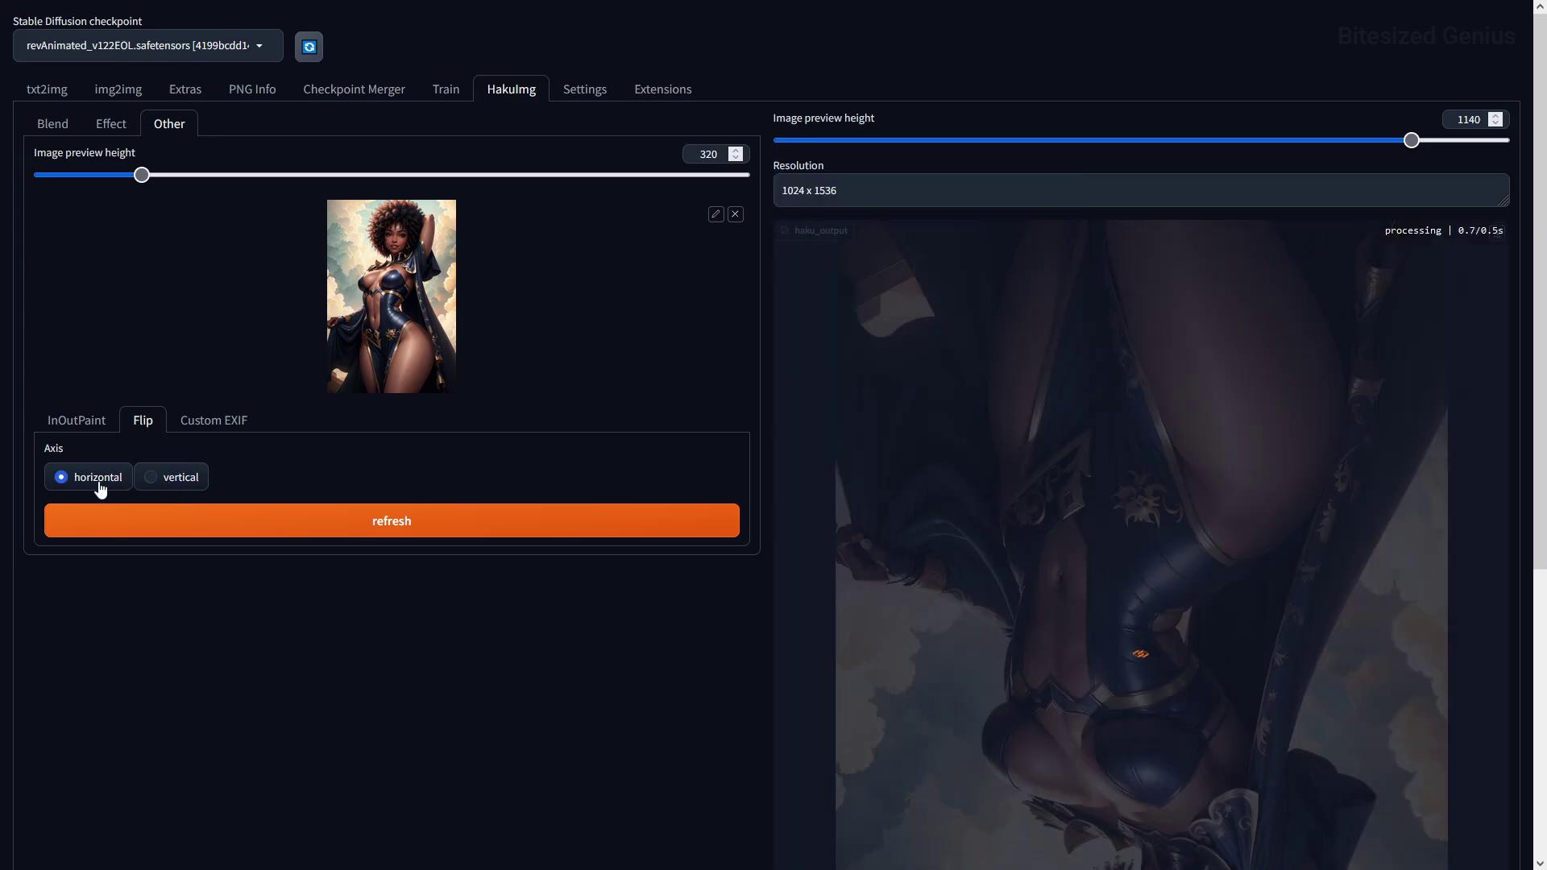
click(159, 483)
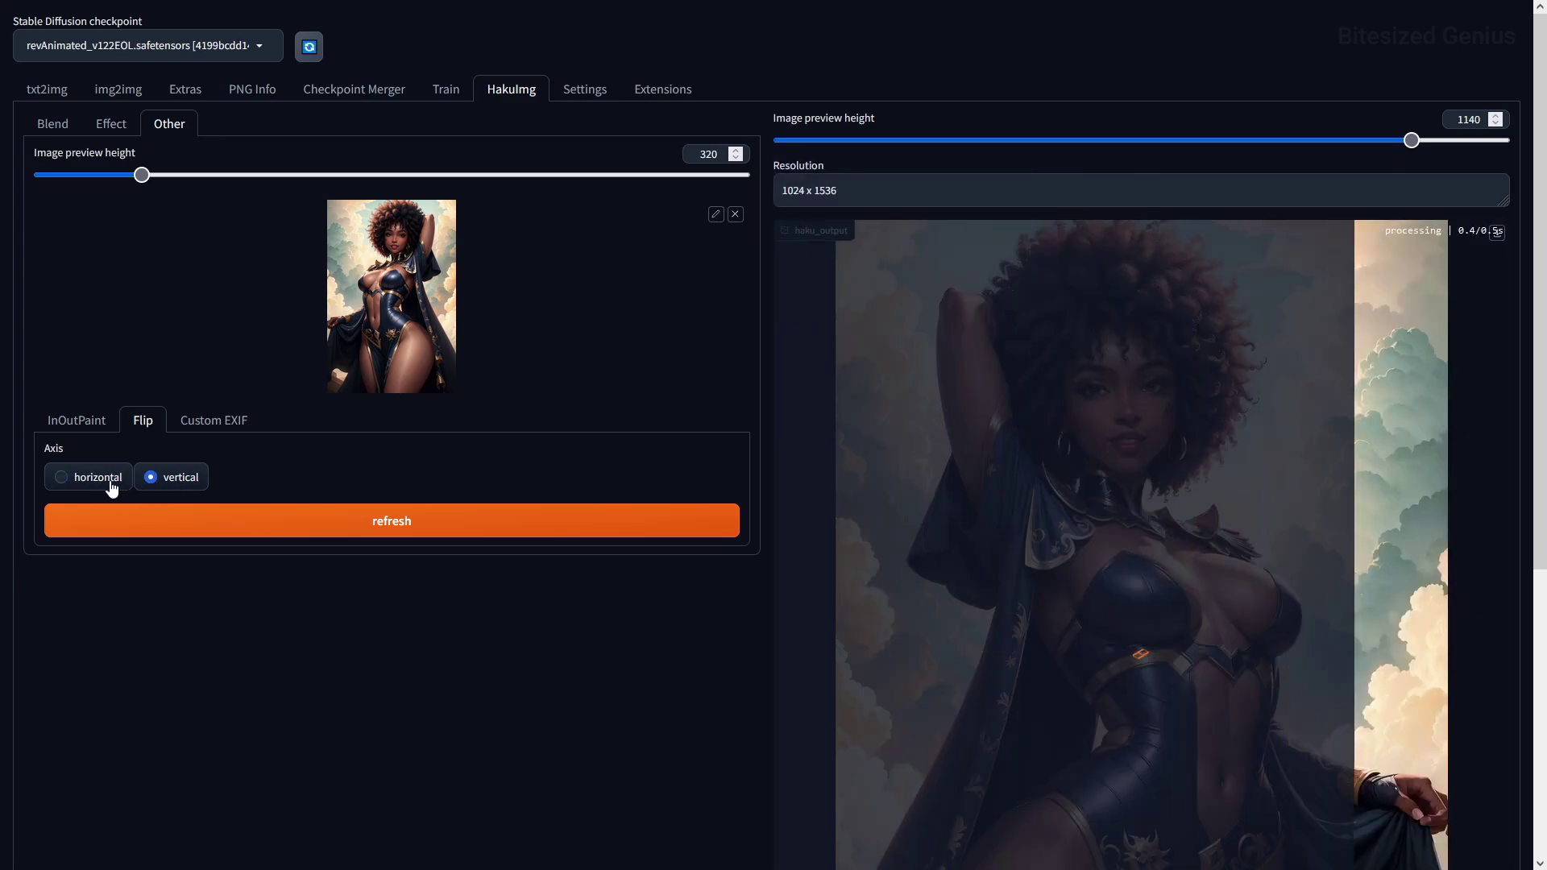
click(111, 487)
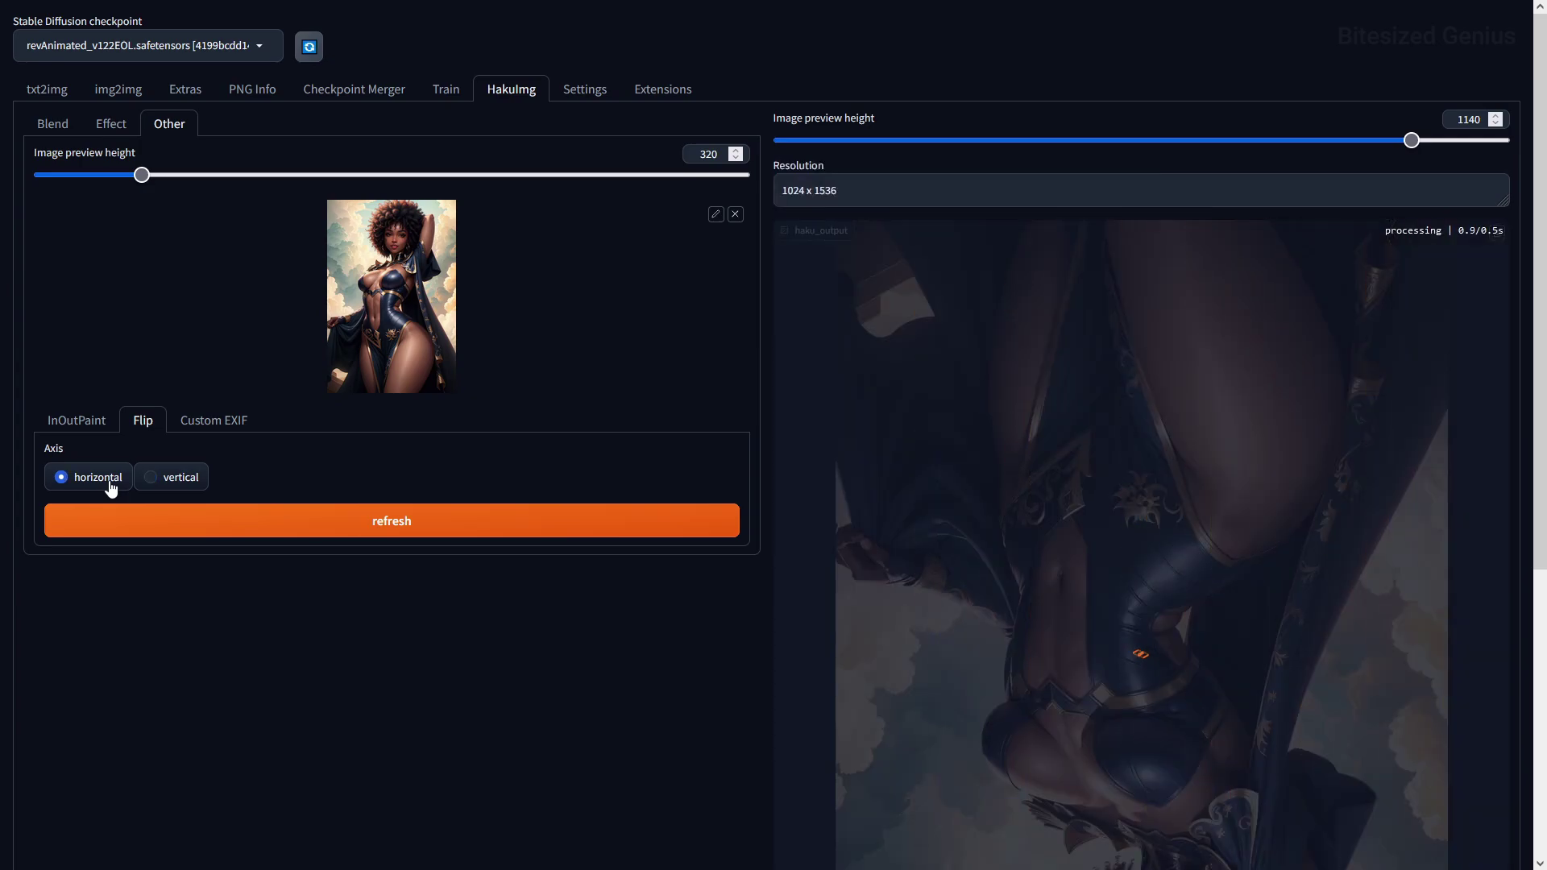
View the custom EXIF parameters, then return to colour effects and select the saturation value
click(192, 428)
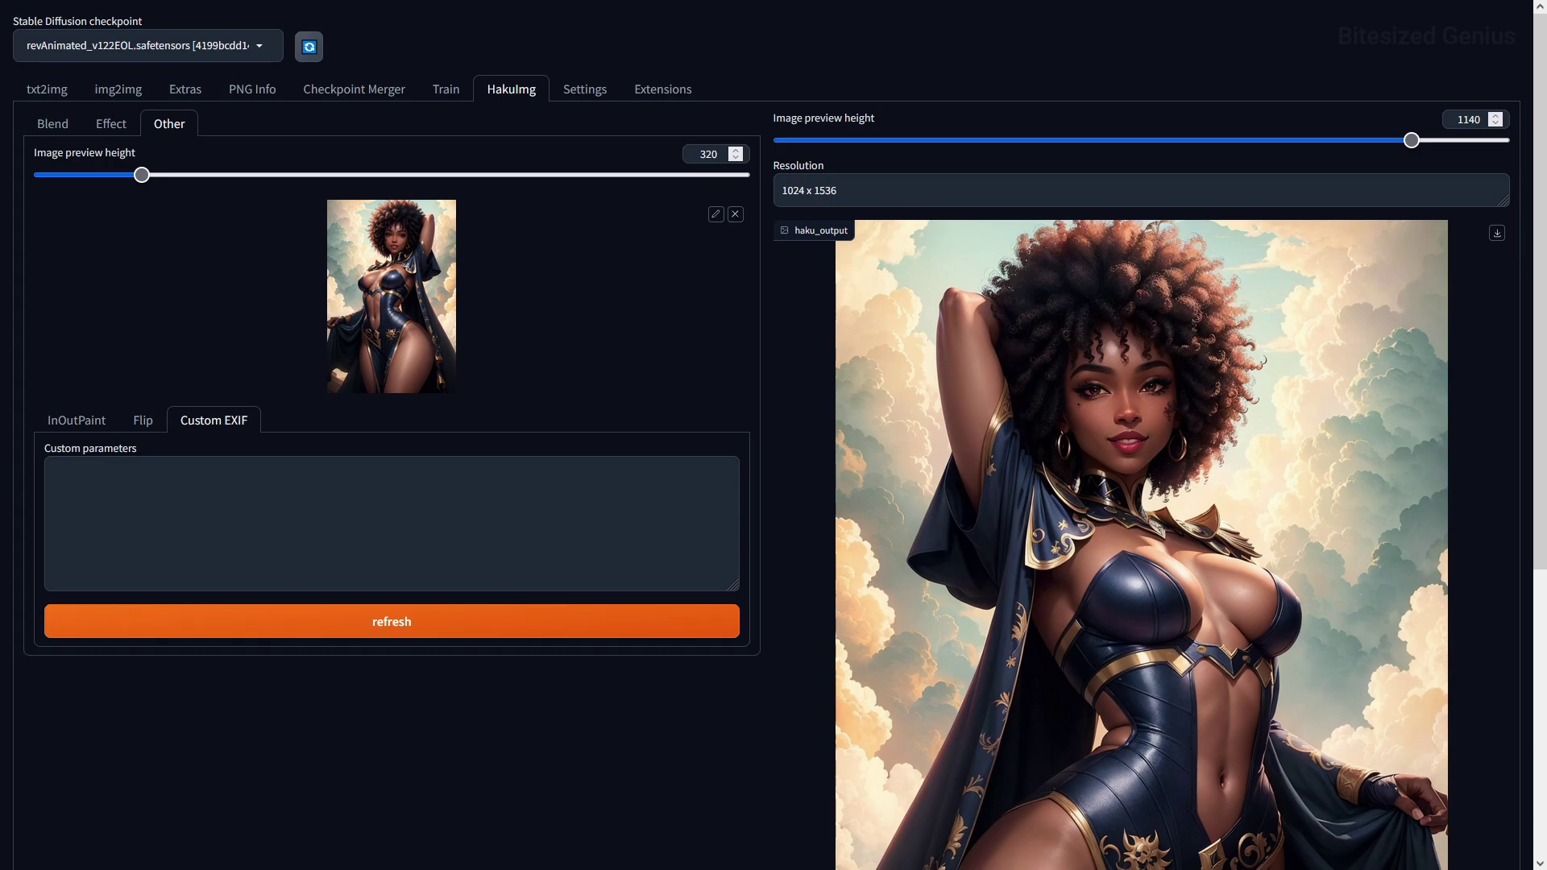
click(111, 124)
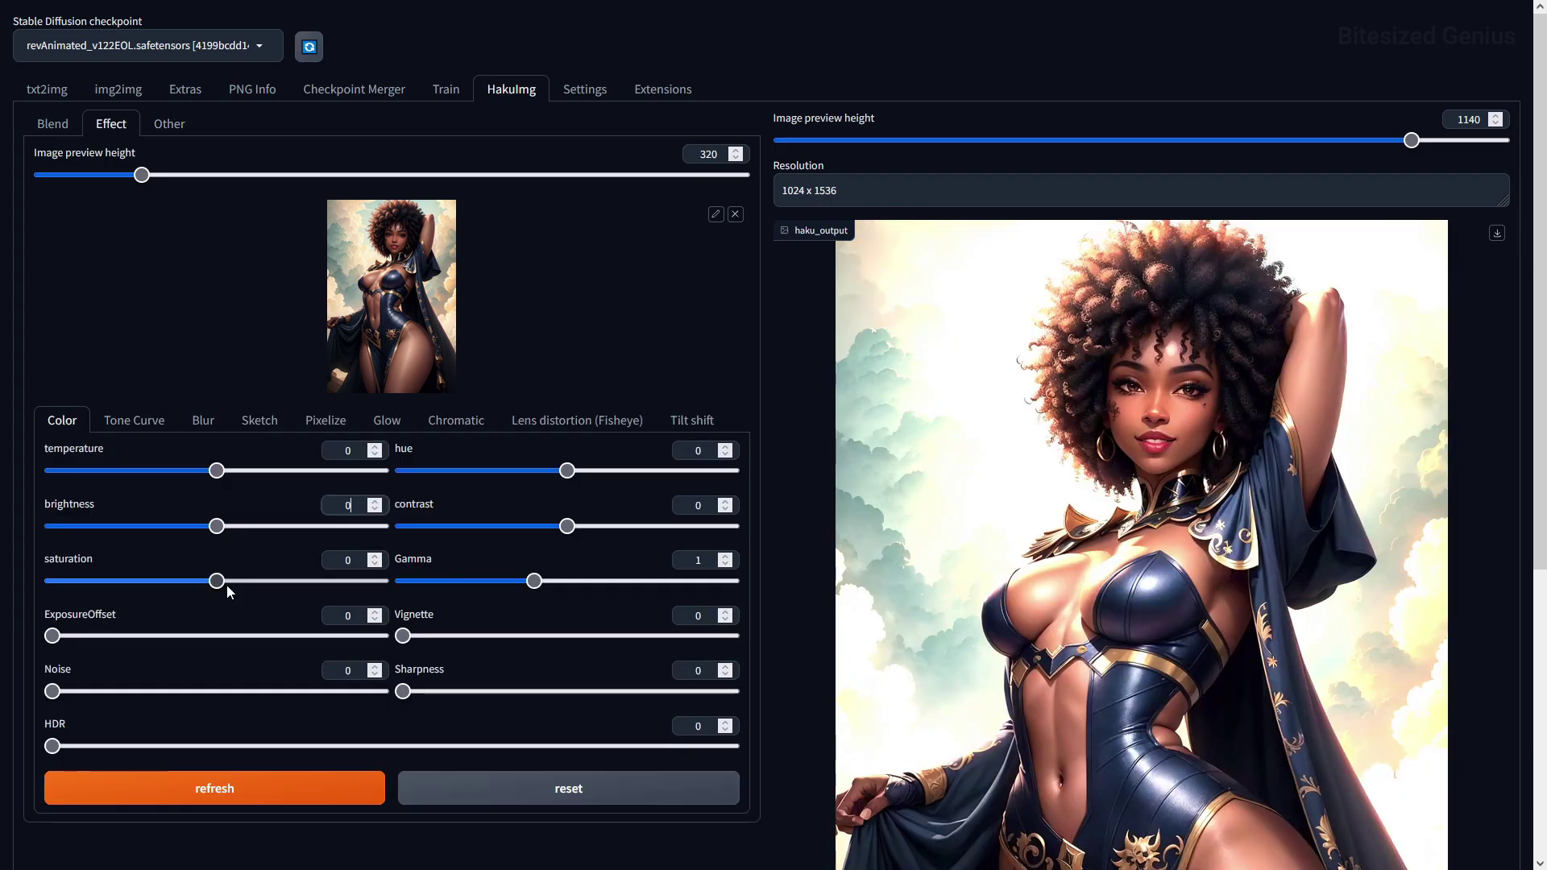
click(304, 581)
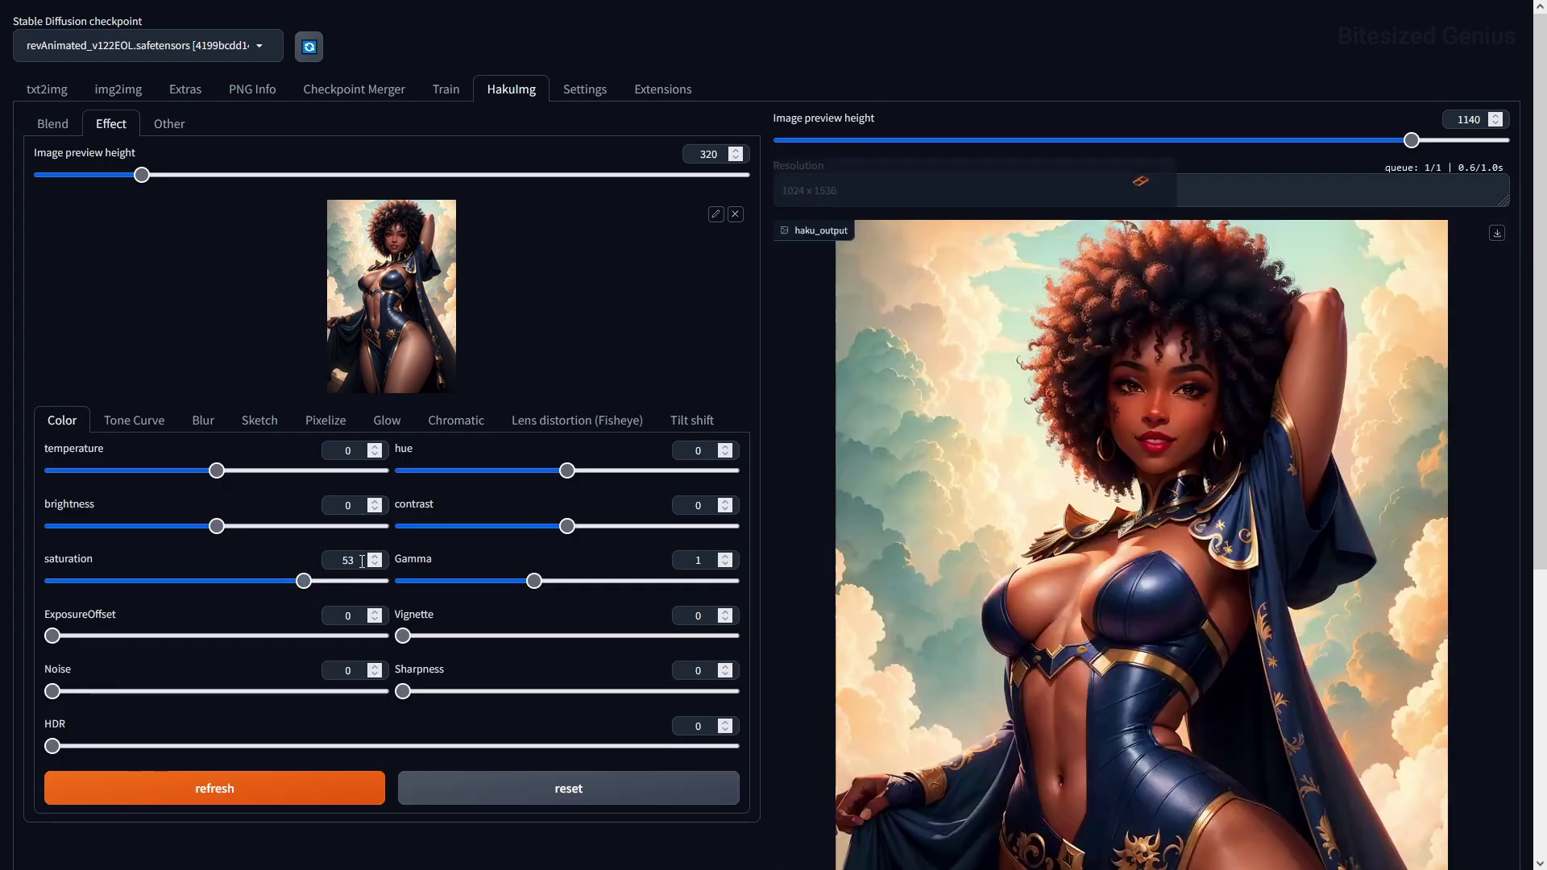
double_click(363, 562)
Enter 0 for saturation, then autoscroll the StylePile README's sample style images
text(0)
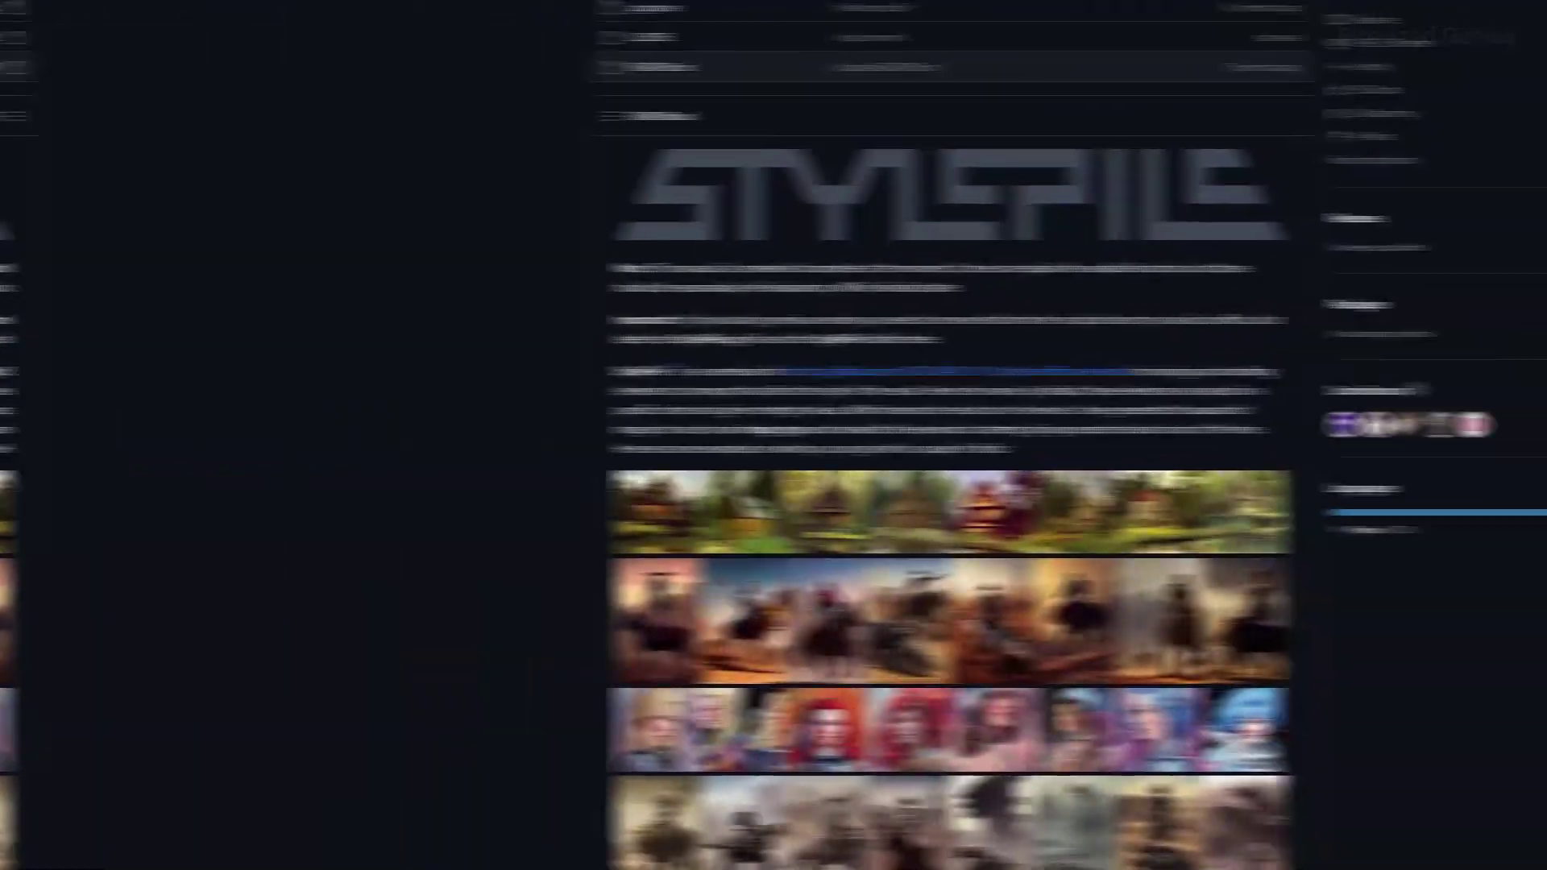
middle_click(1377, 221)
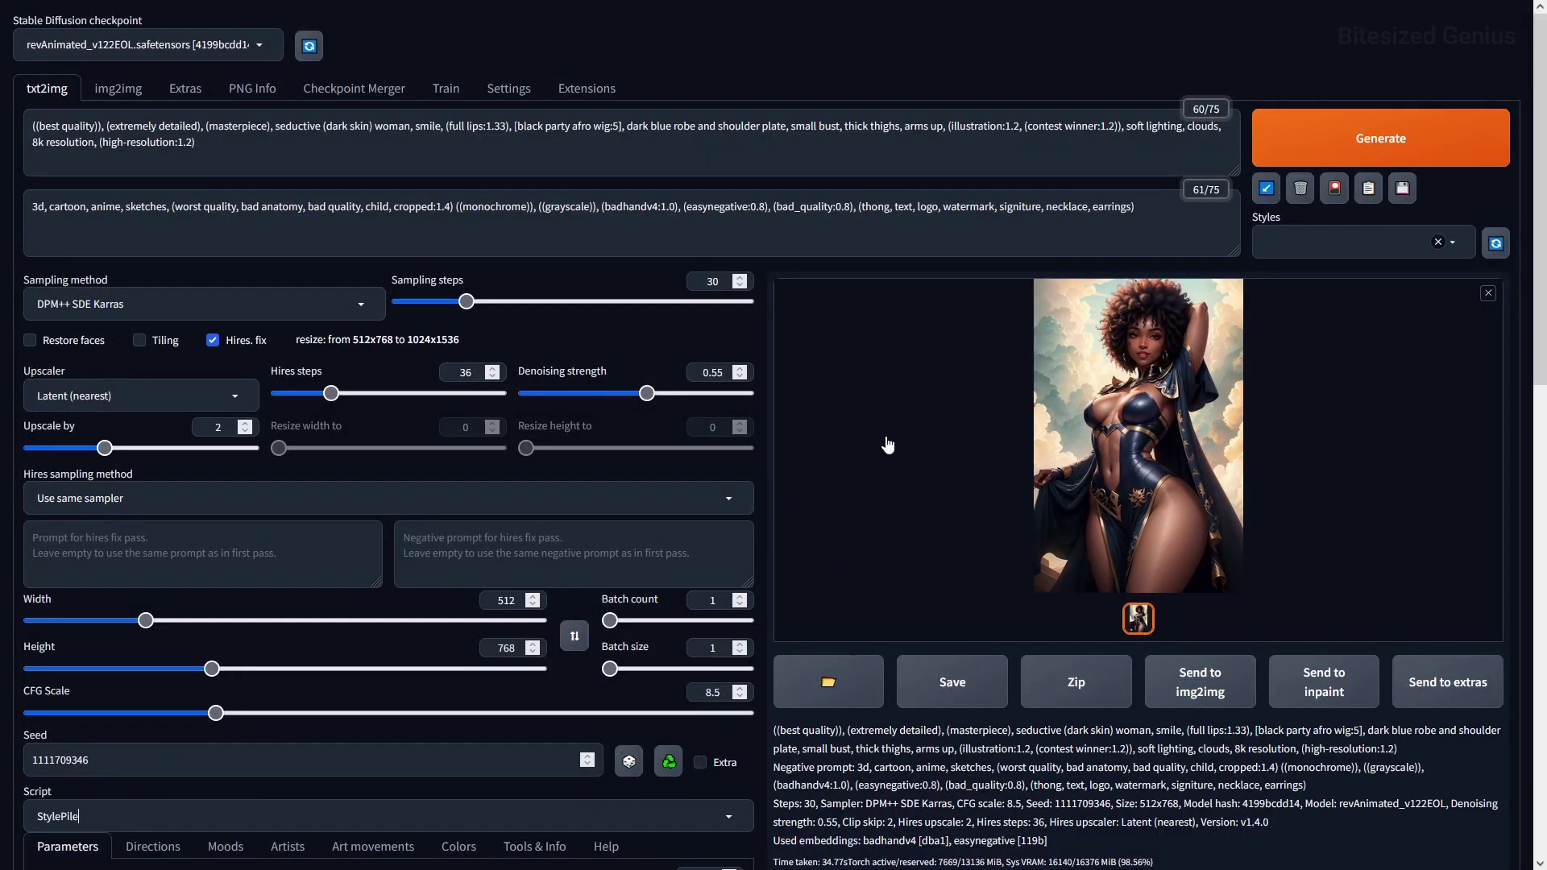
Set StylePile's image type to Vector Art at 1.6 weight and generate the portrait
scroll(891, 447, down, 6)
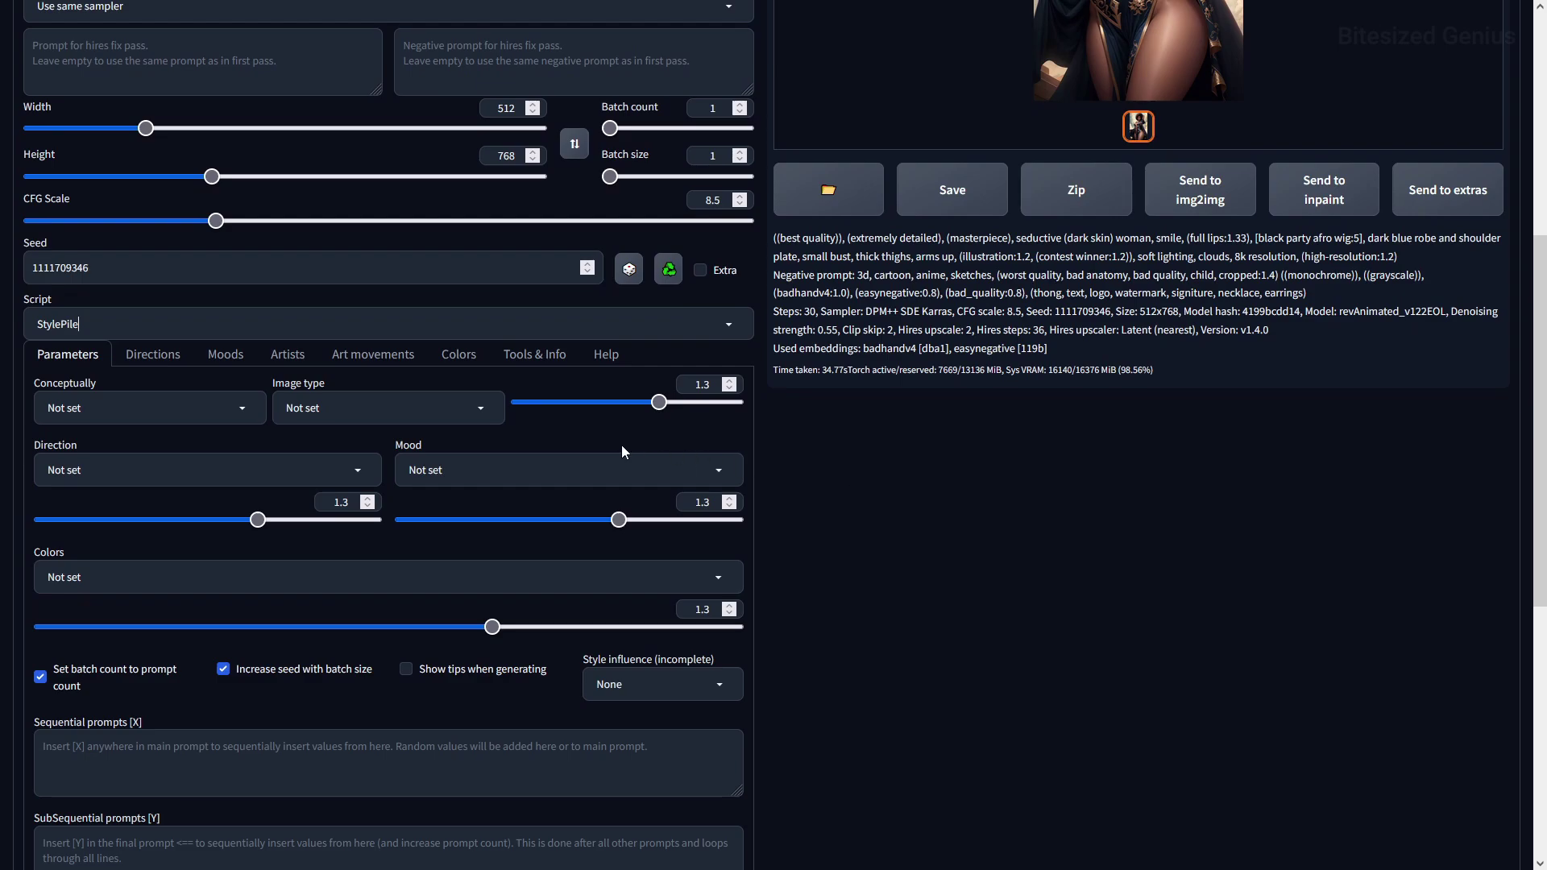
click(425, 413)
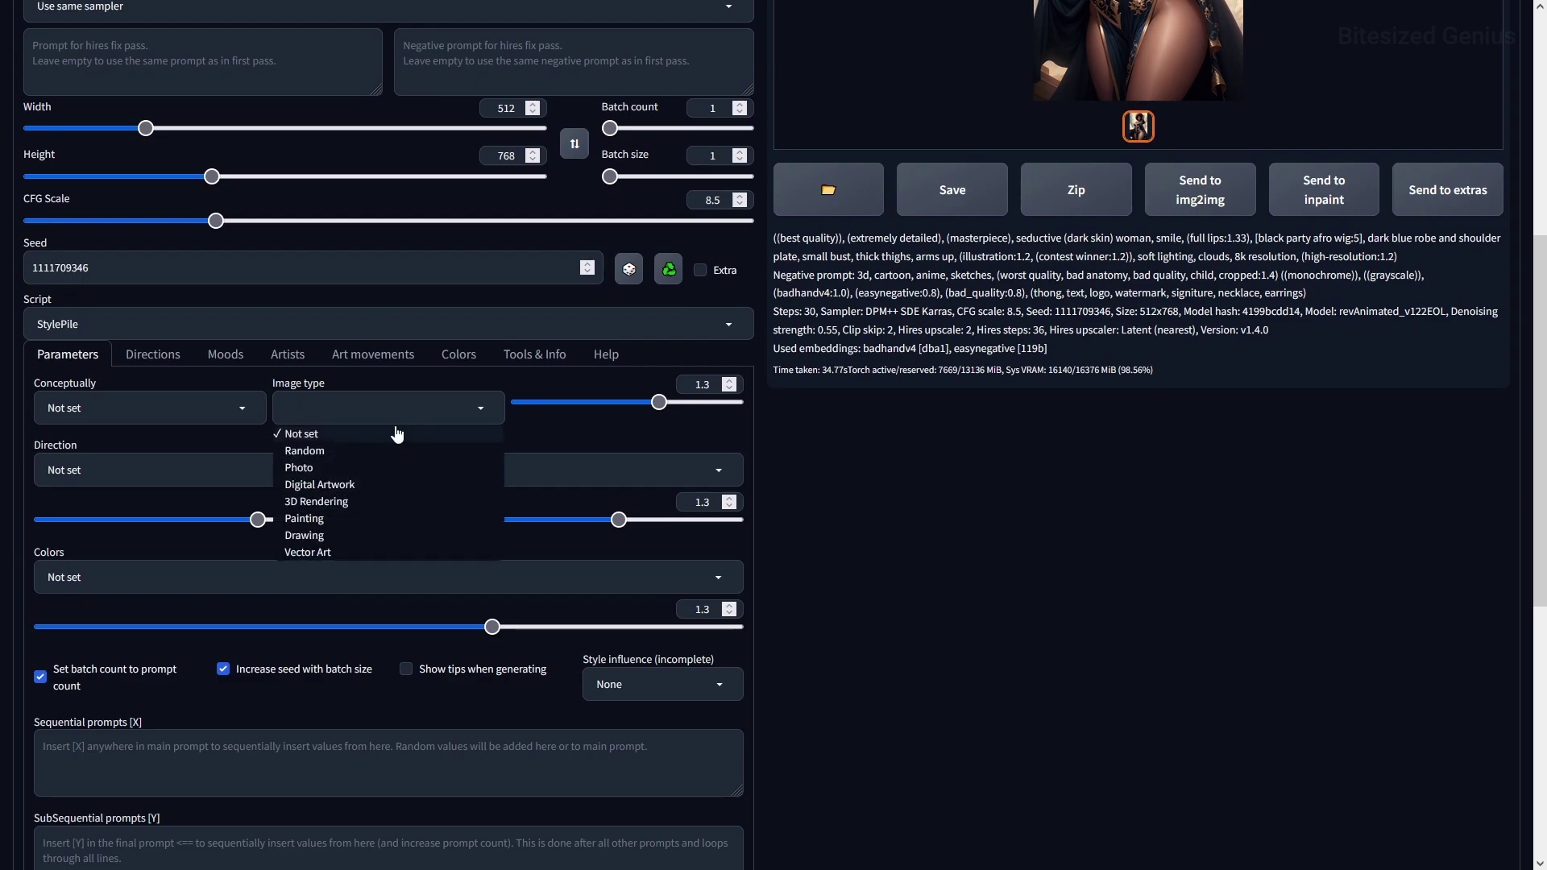
click(342, 554)
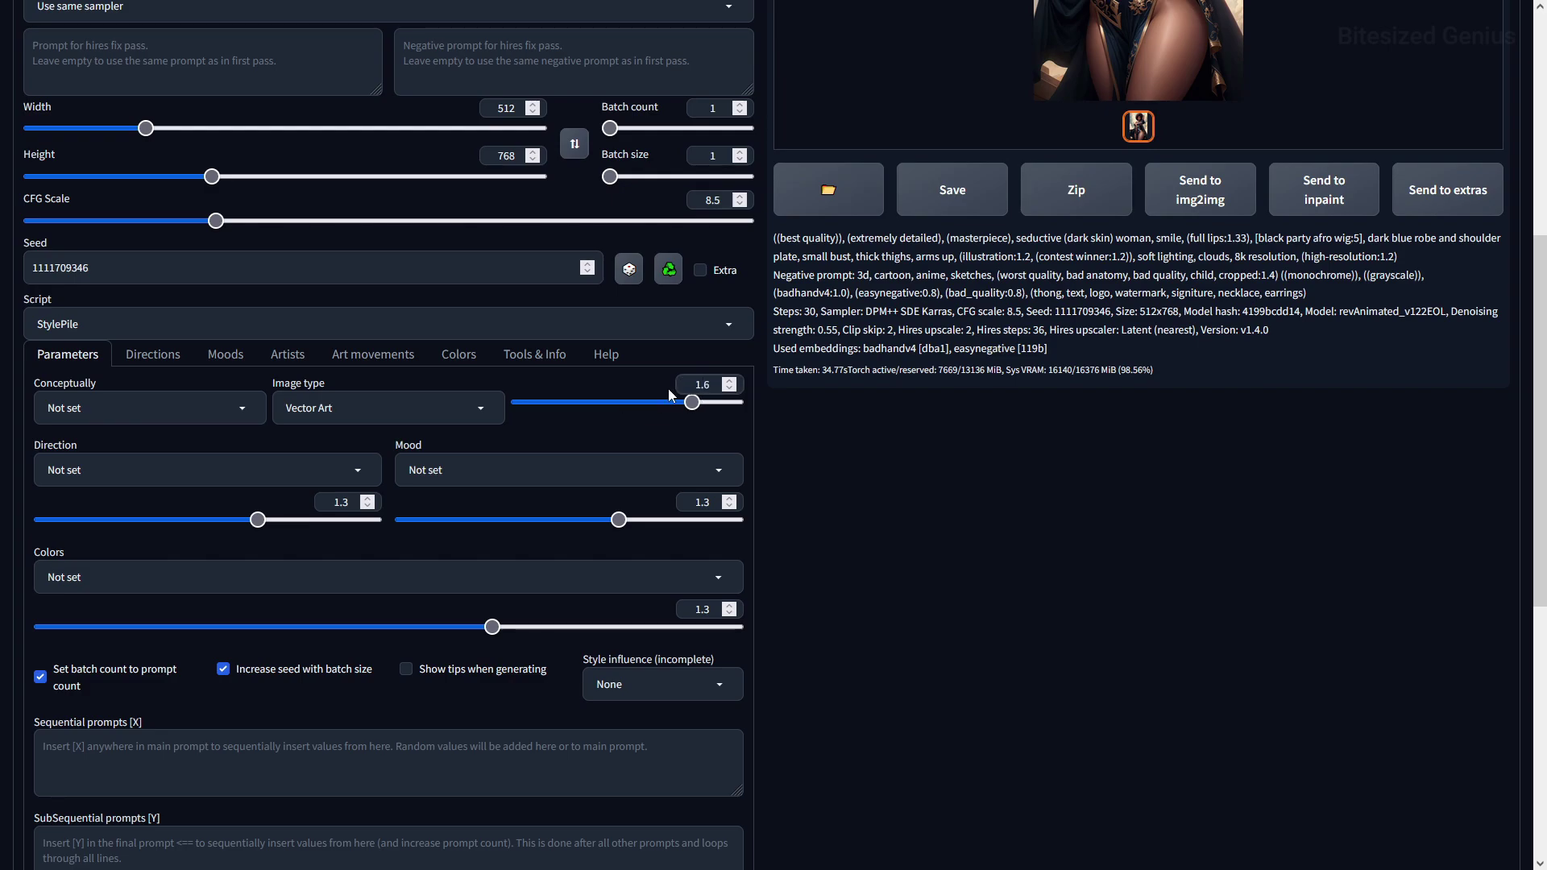
text(6)
click(985, 639)
scroll(984, 639, up, 4)
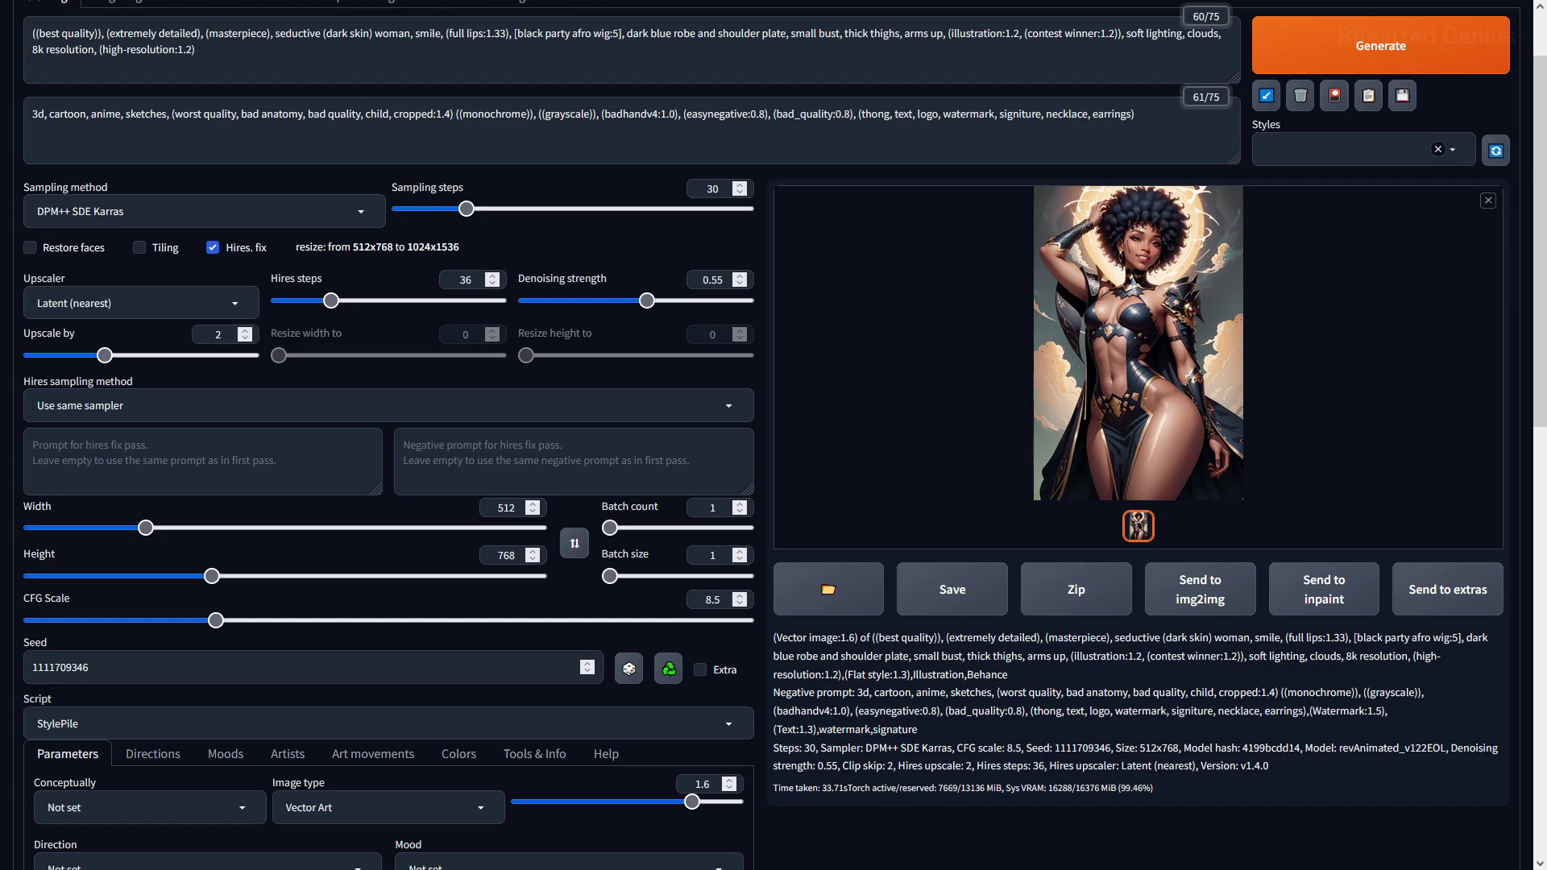
scroll(896, 534, down, 12)
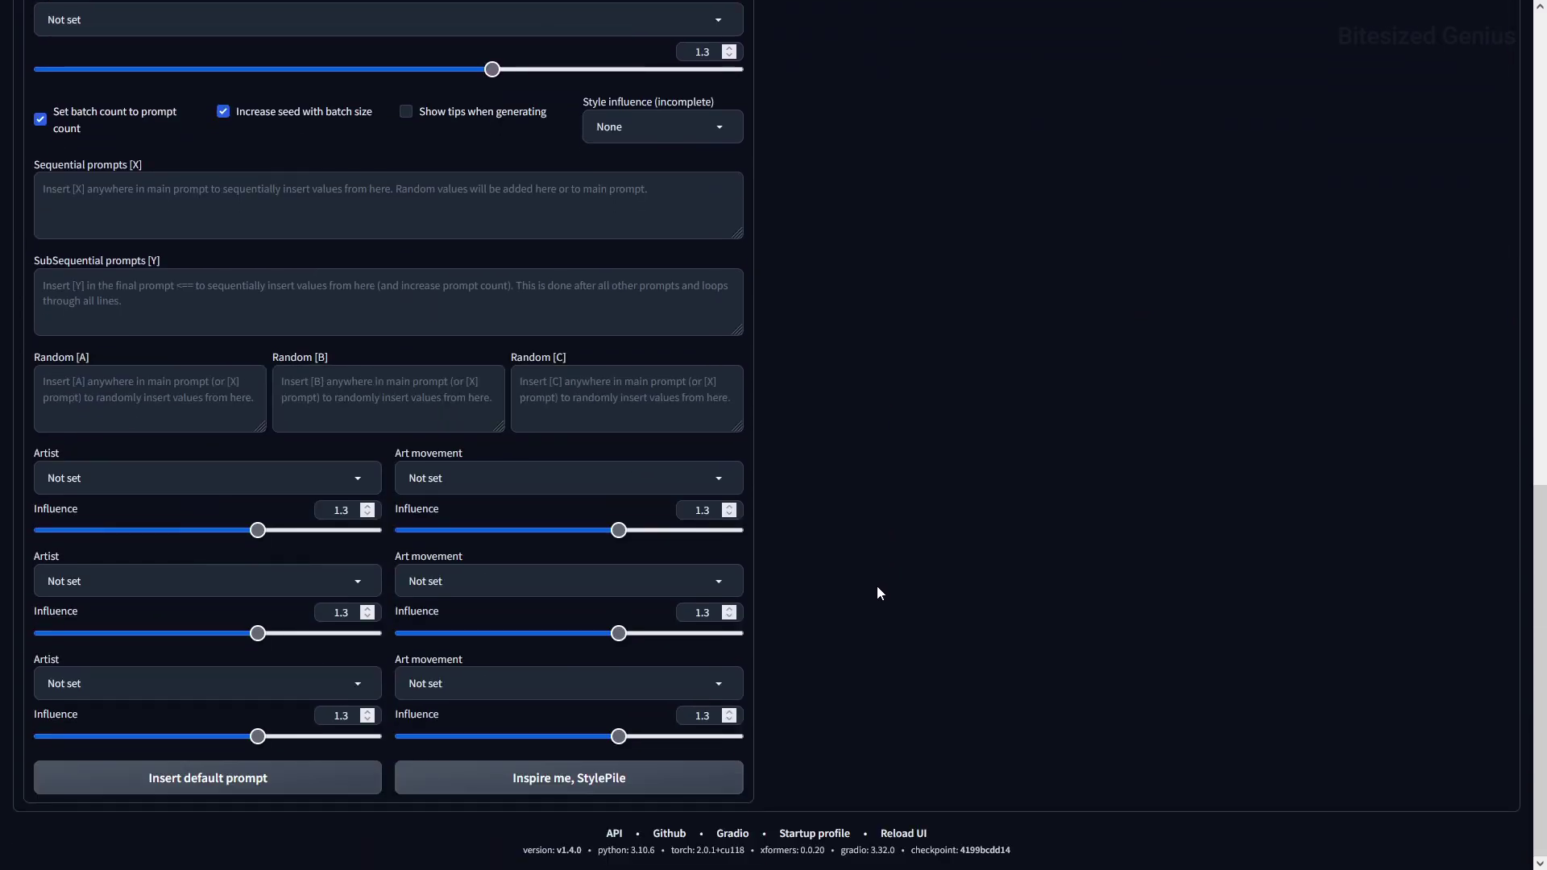
click(348, 473)
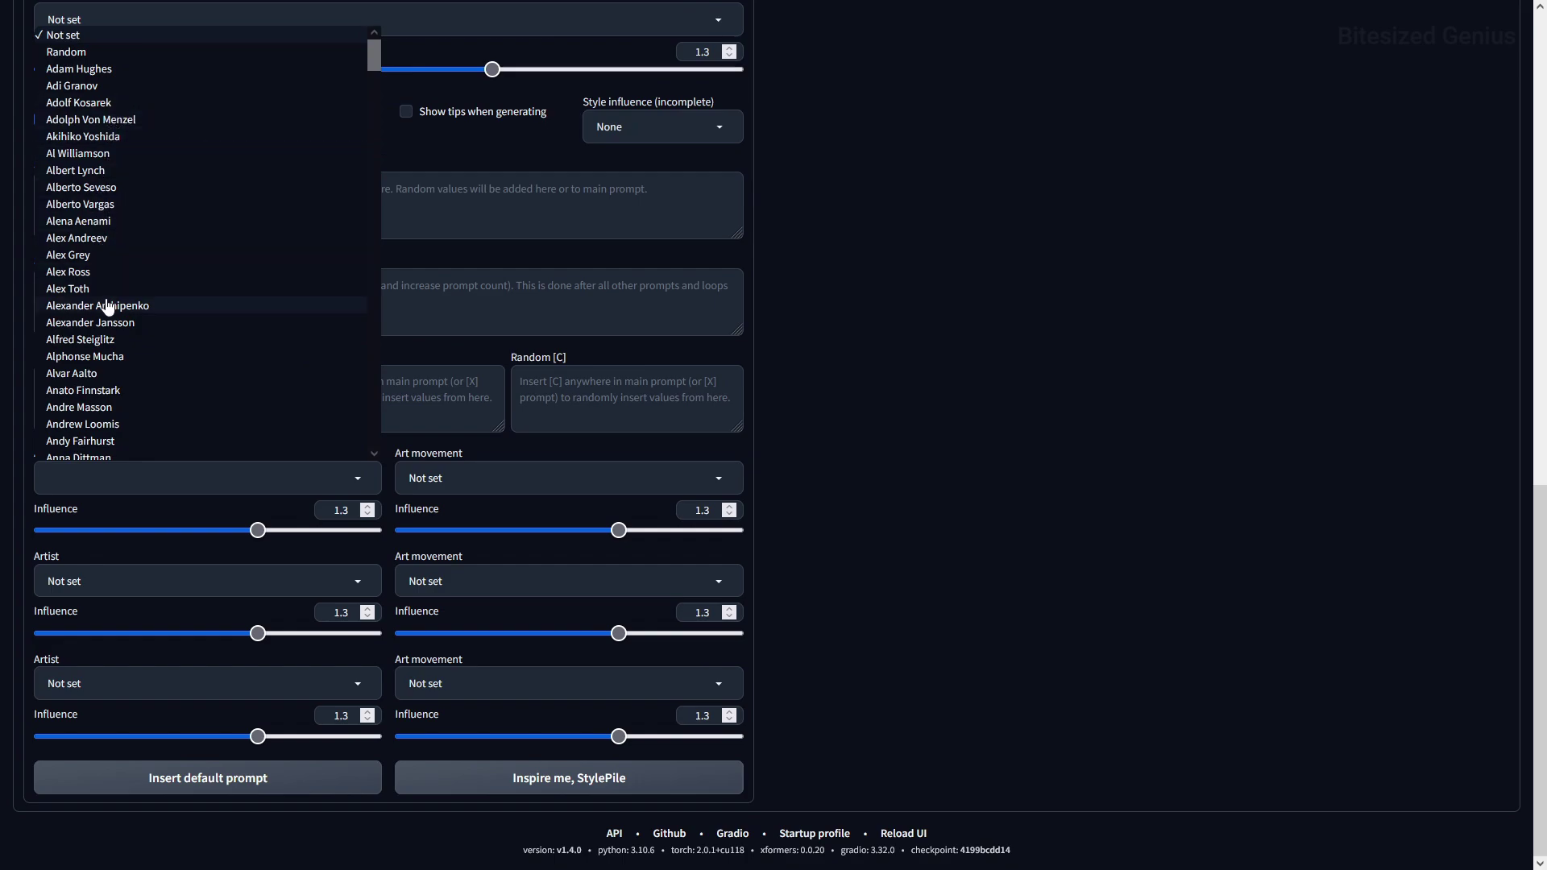
Pick an artist style and Cyberpunk Art with 0.9 influence, then generate the cyberpunk portrait
scroll(108, 311, down, 2)
scroll(108, 311, down, 2)
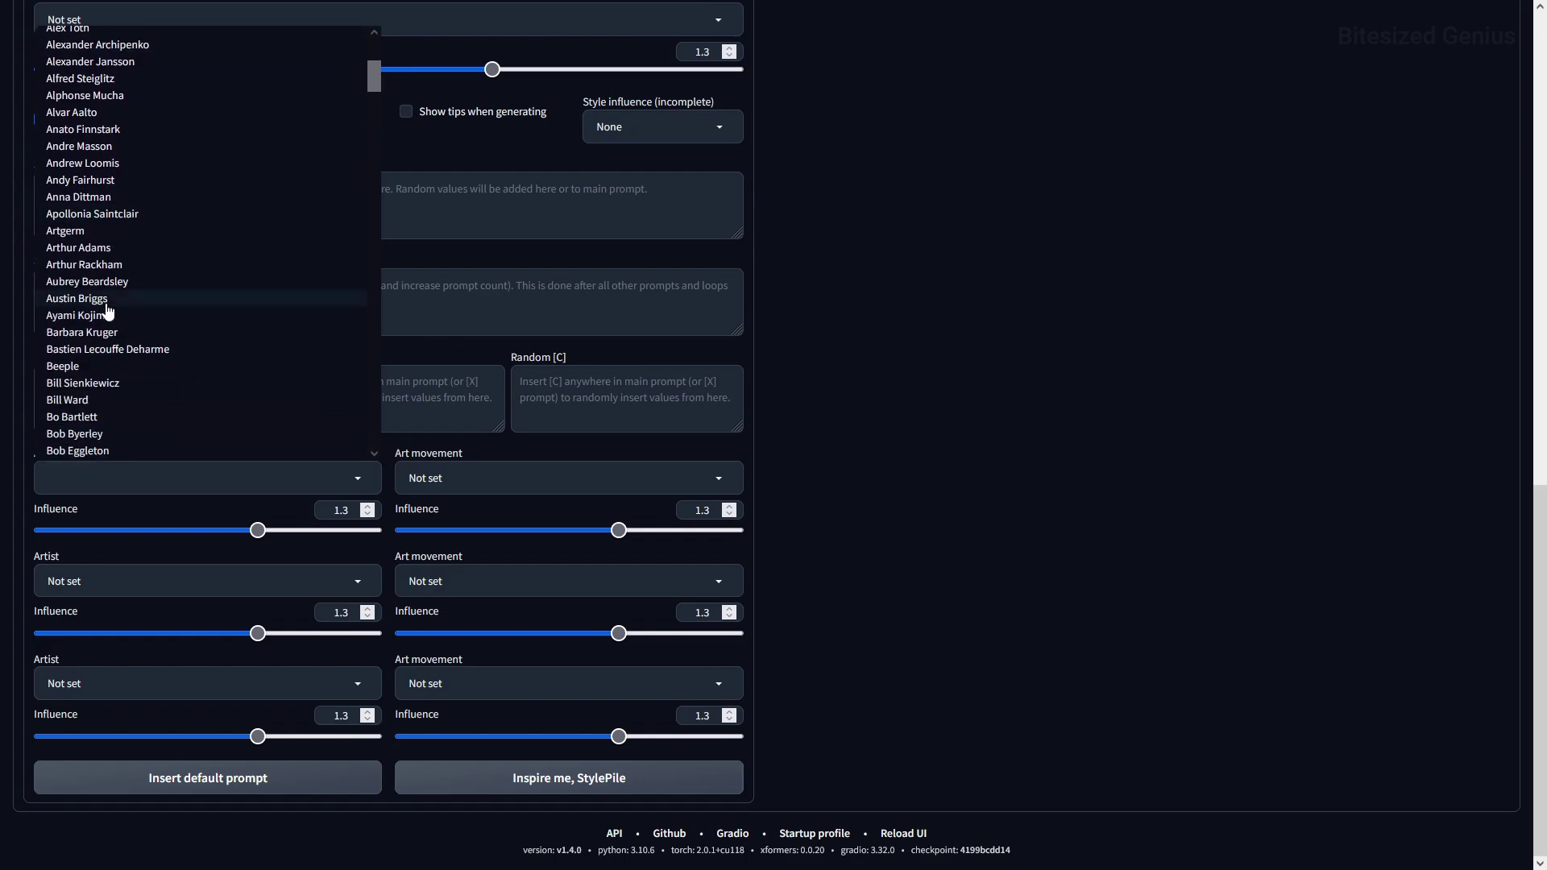
click(104, 252)
click(698, 475)
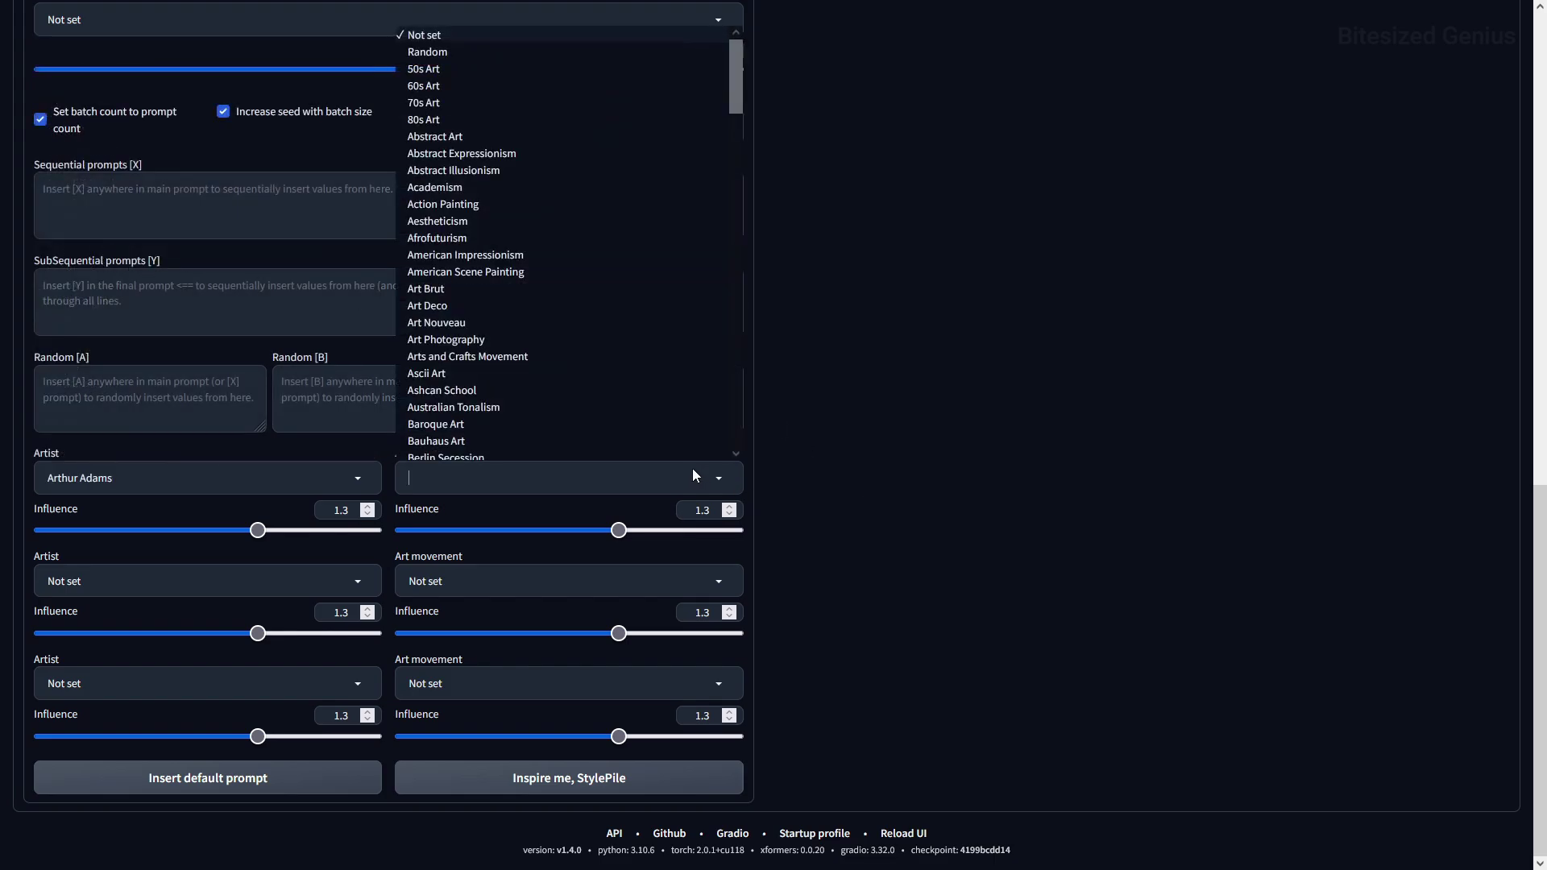
scroll(601, 294, down, 4)
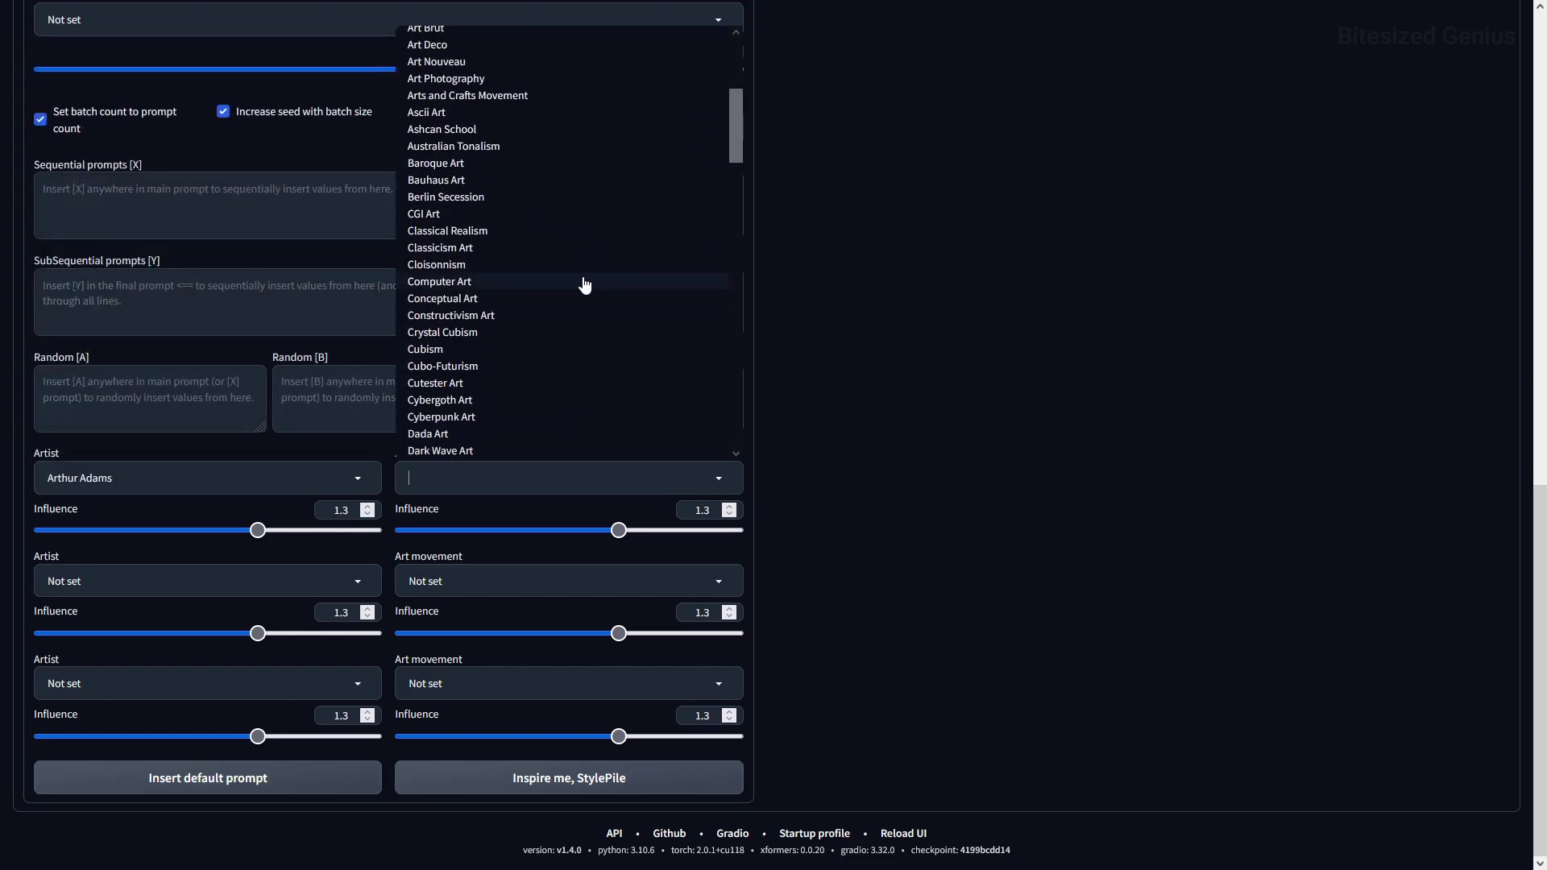
scroll(532, 331, down, 1)
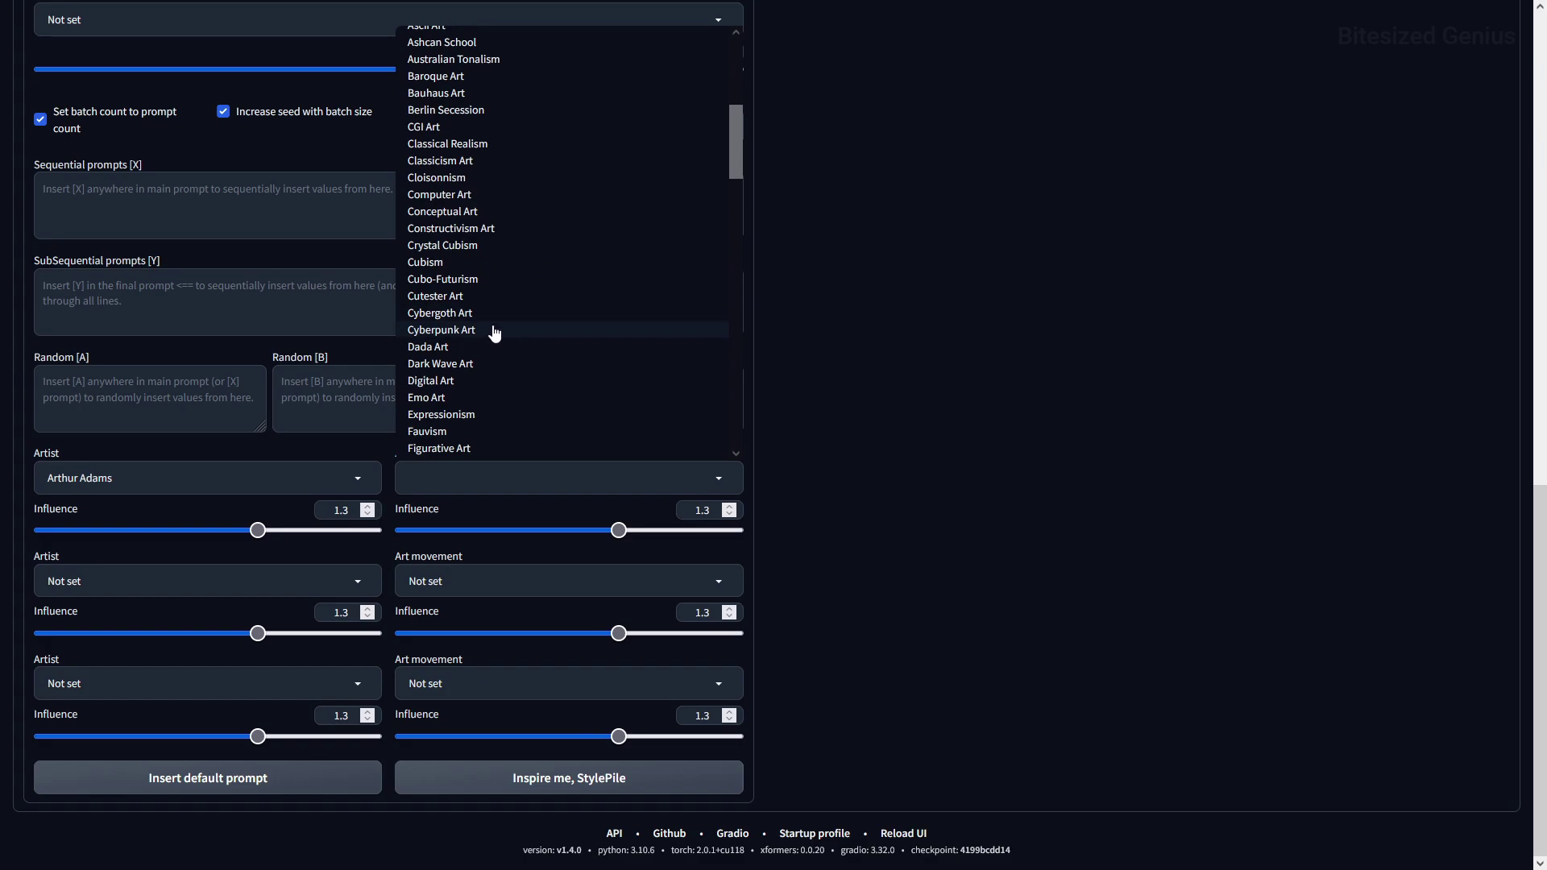
click(493, 332)
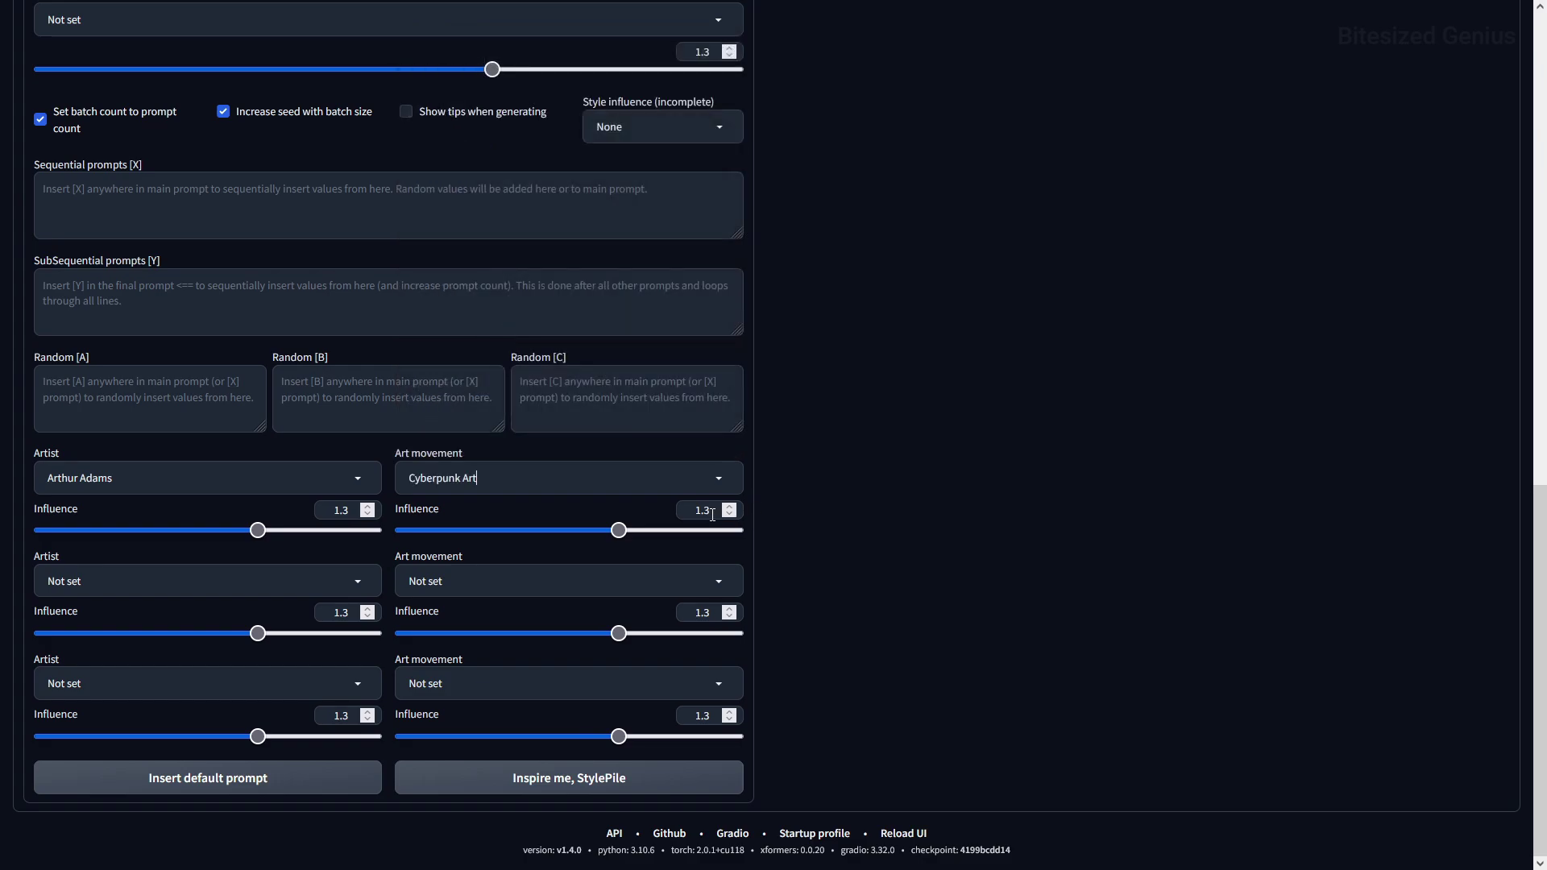
text(0.9)
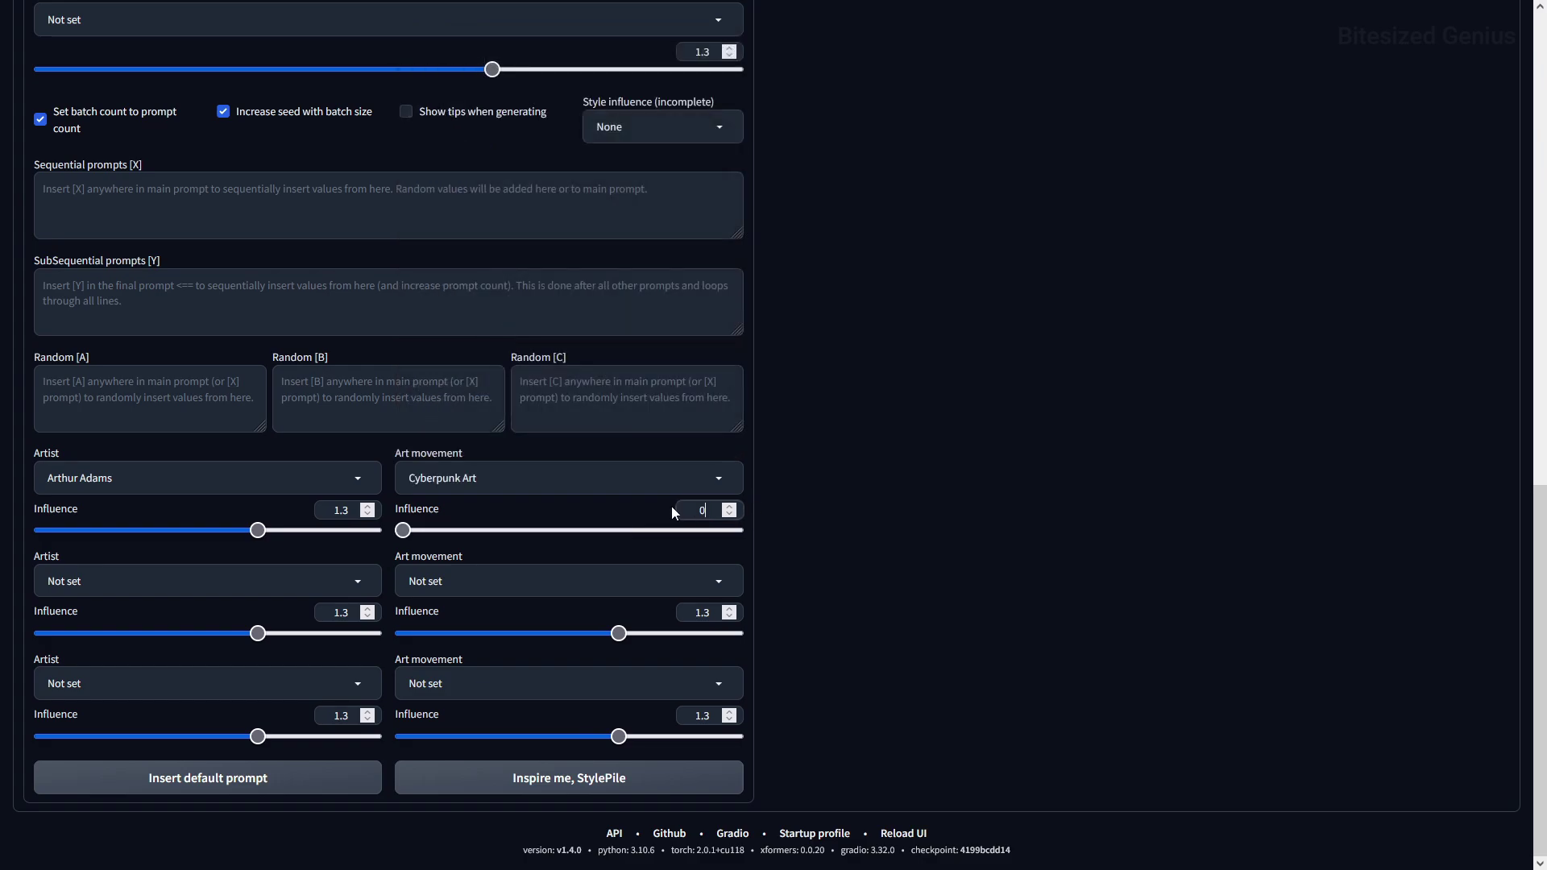
click(937, 529)
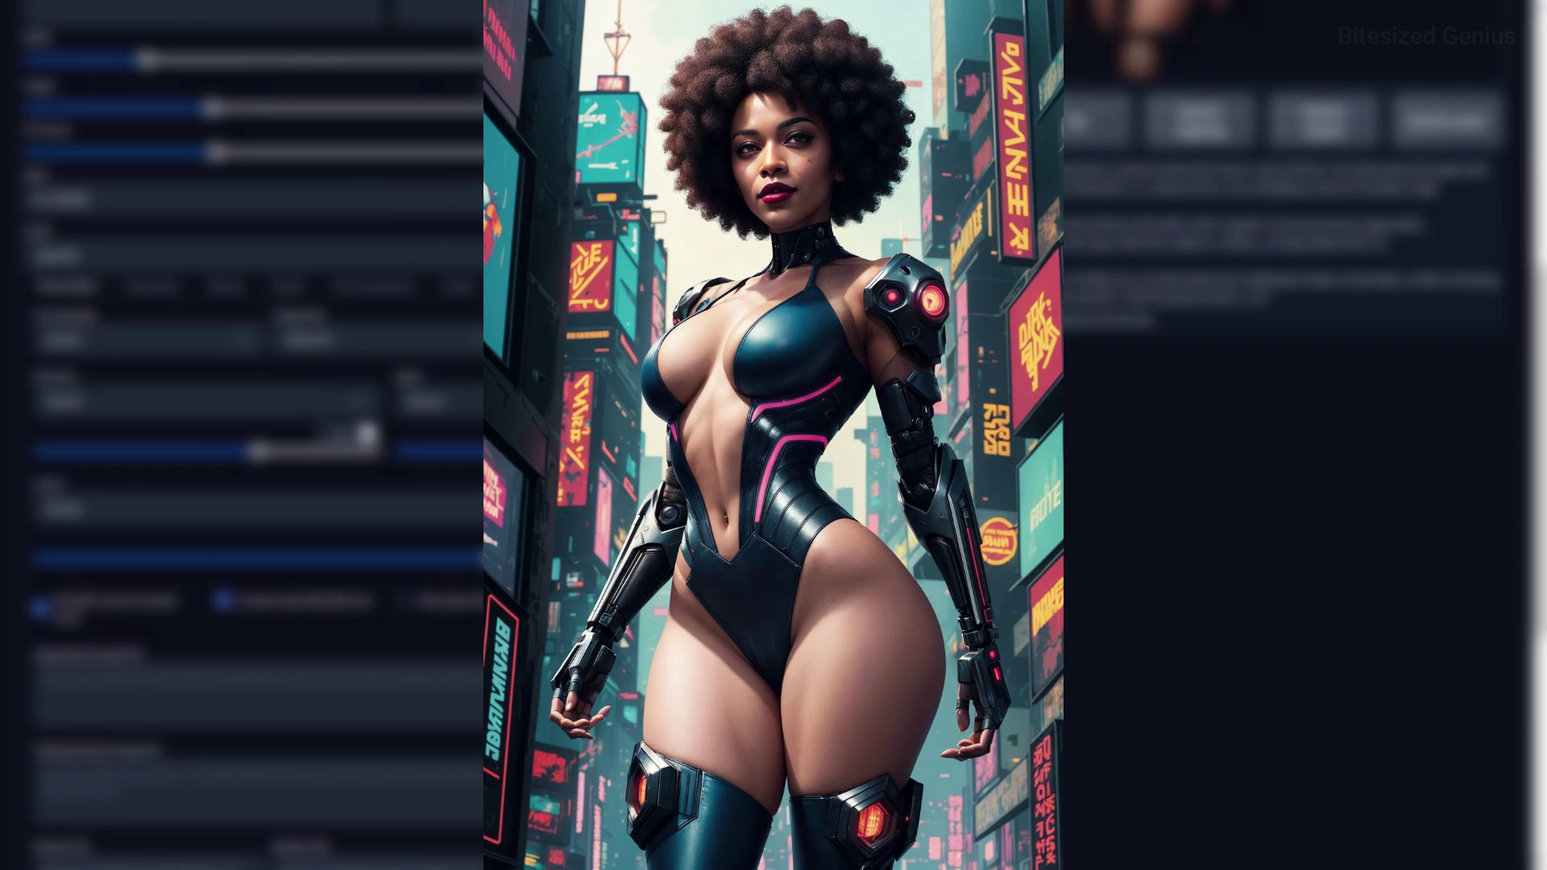
scroll(773, 435, up, 7)
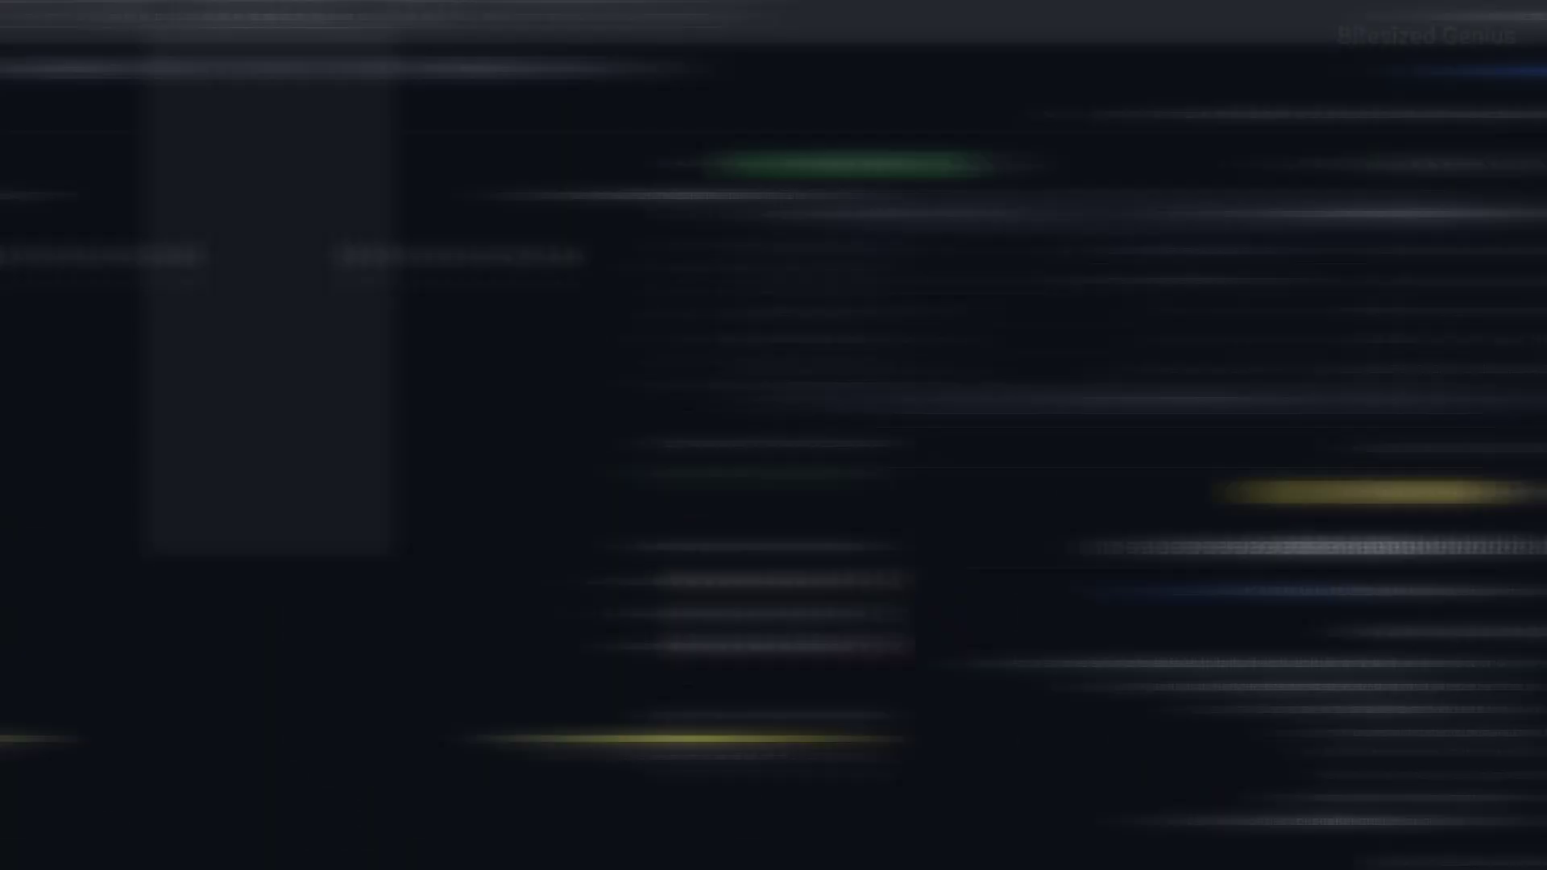
middle_click(1356, 257)
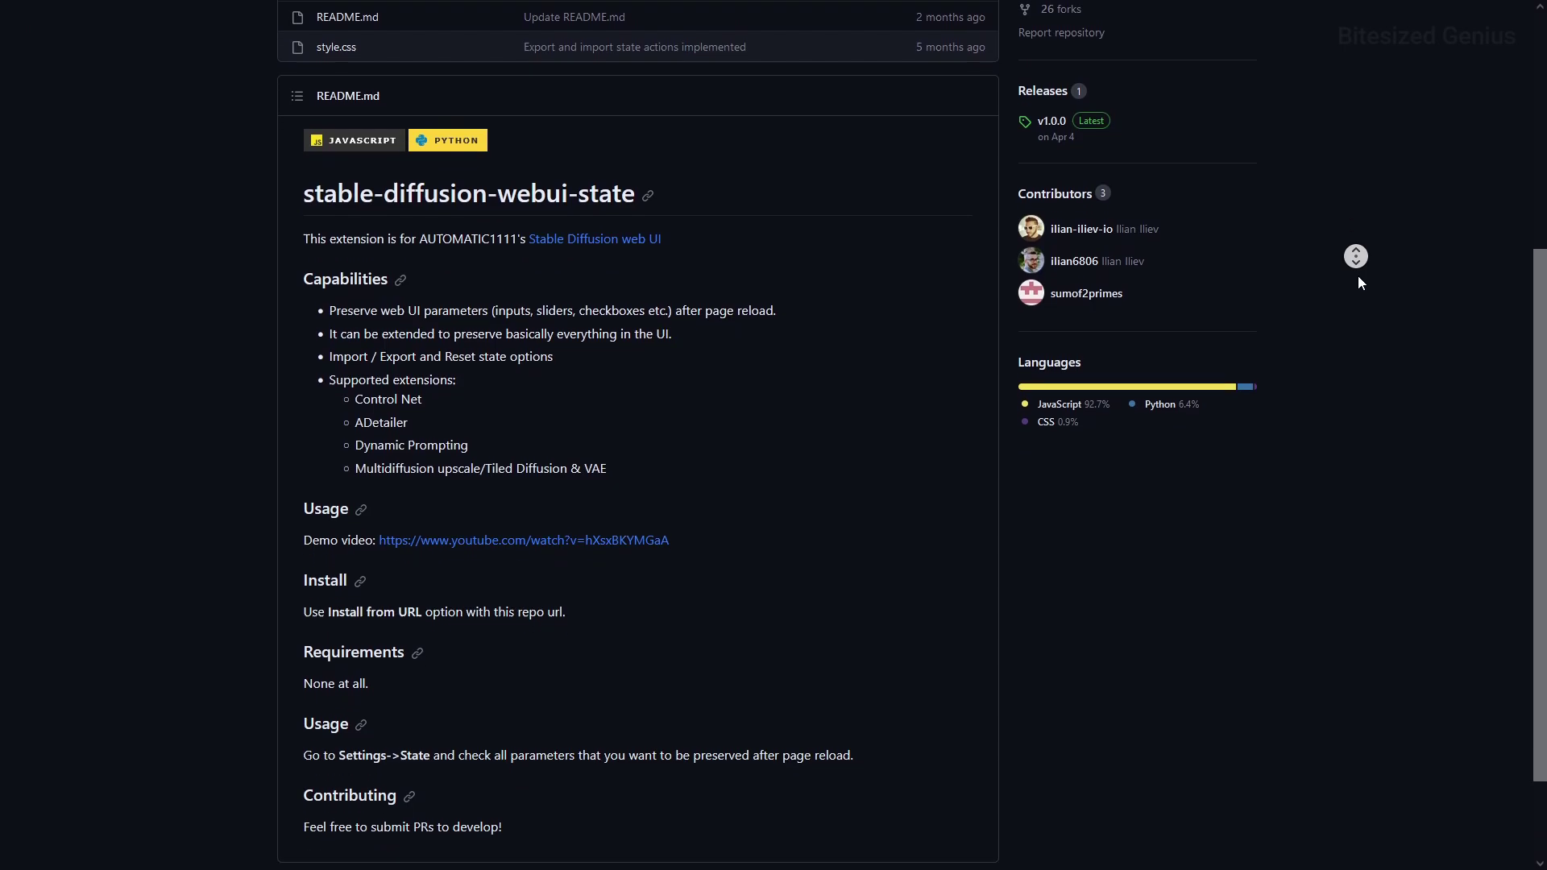
Autoscroll the webui-state README down to its usage and contributing notes
middle_click(1359, 281)
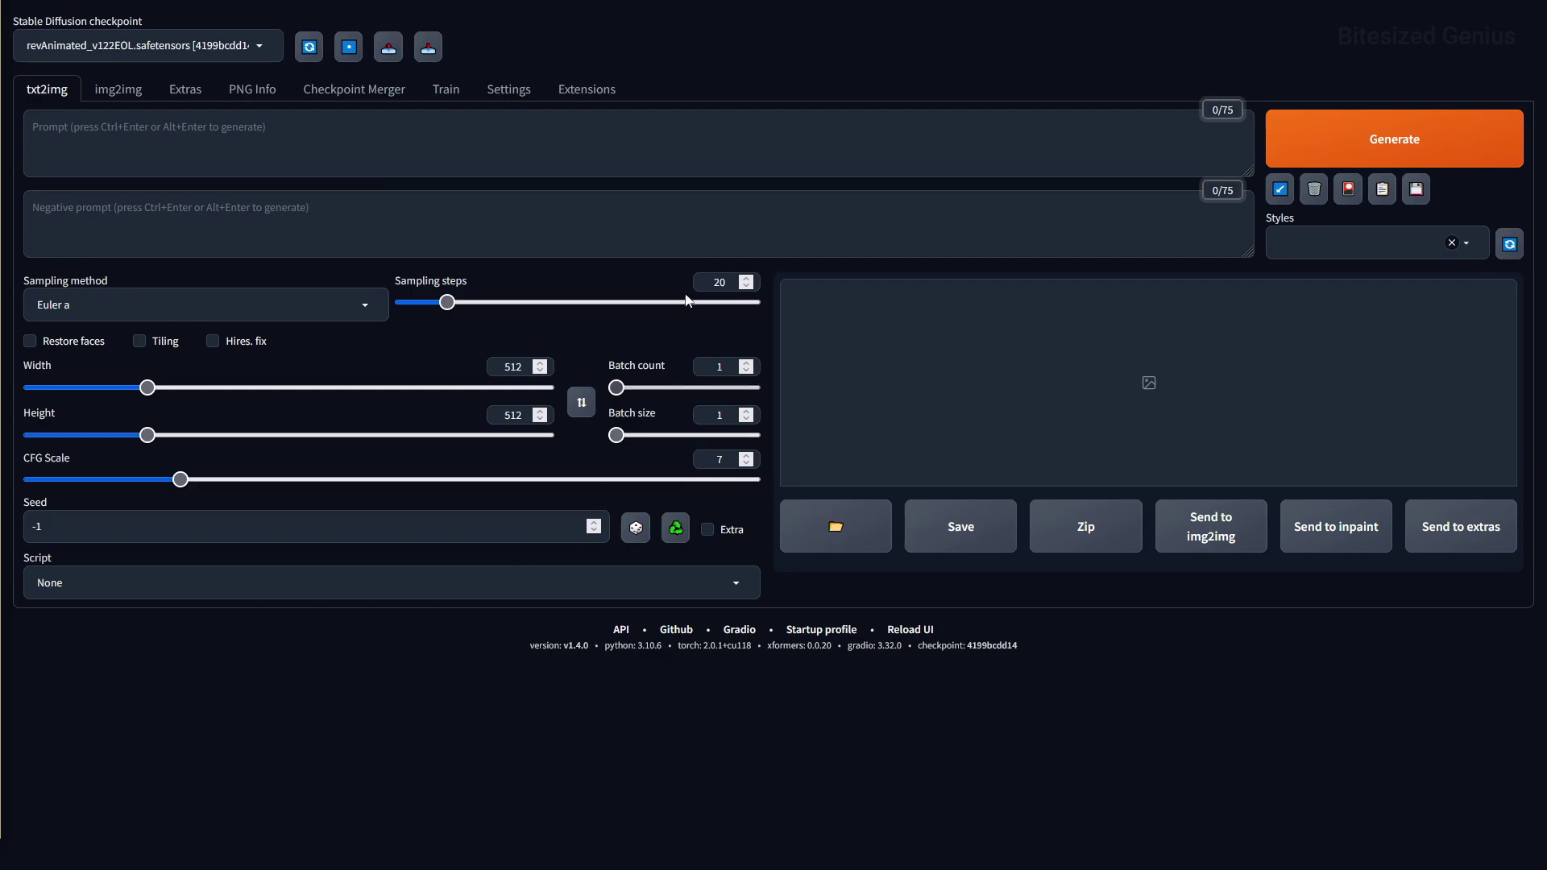
Mark all elements to be preserved in Settings > State, apply, and reload the UI
click(511, 90)
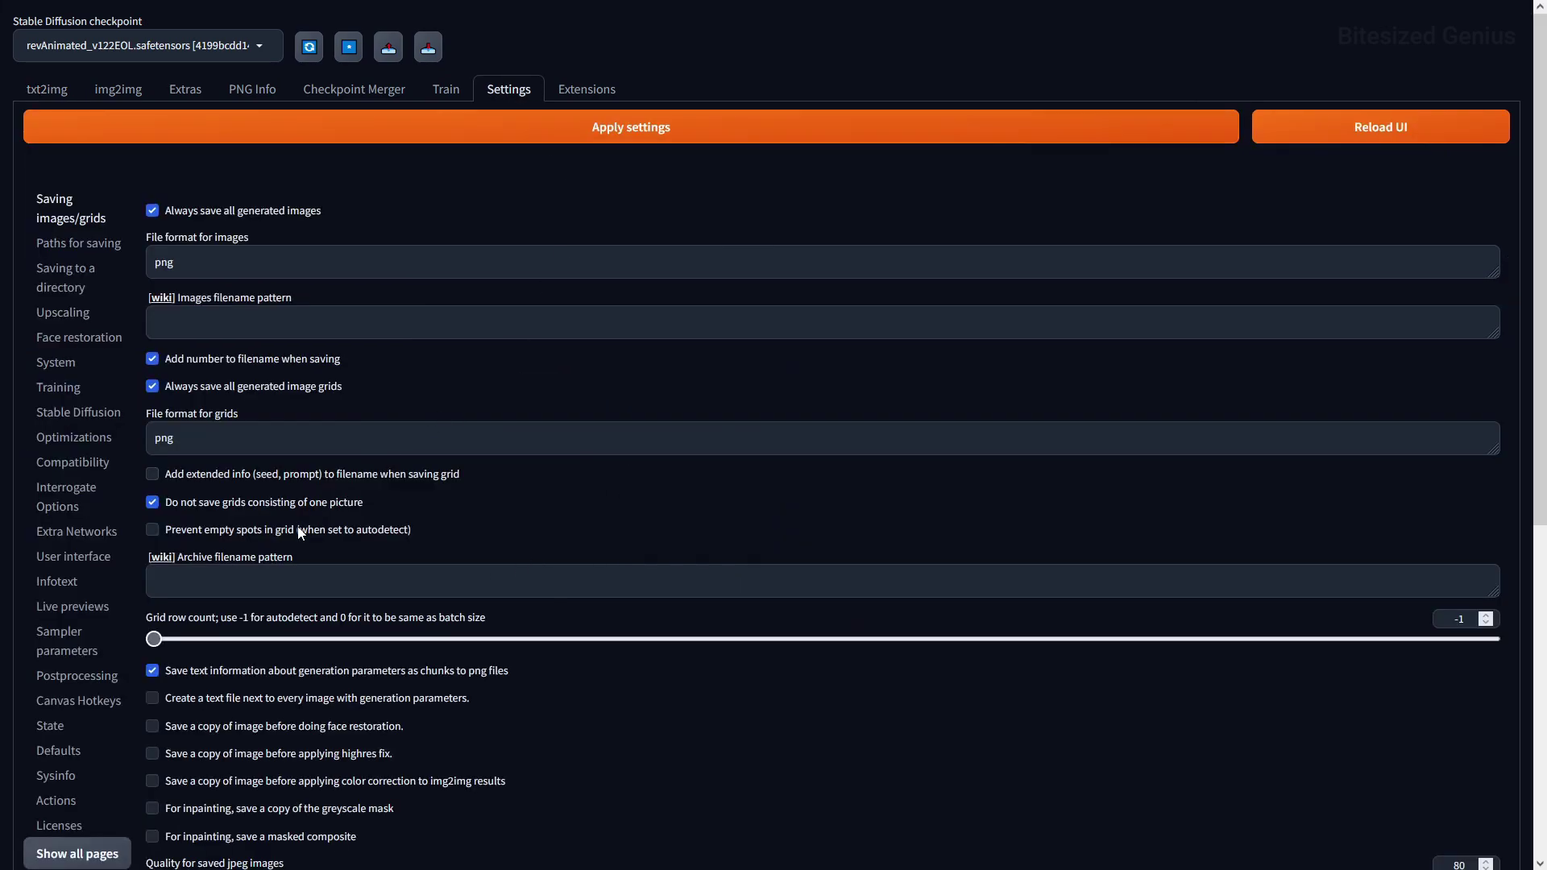
click(50, 727)
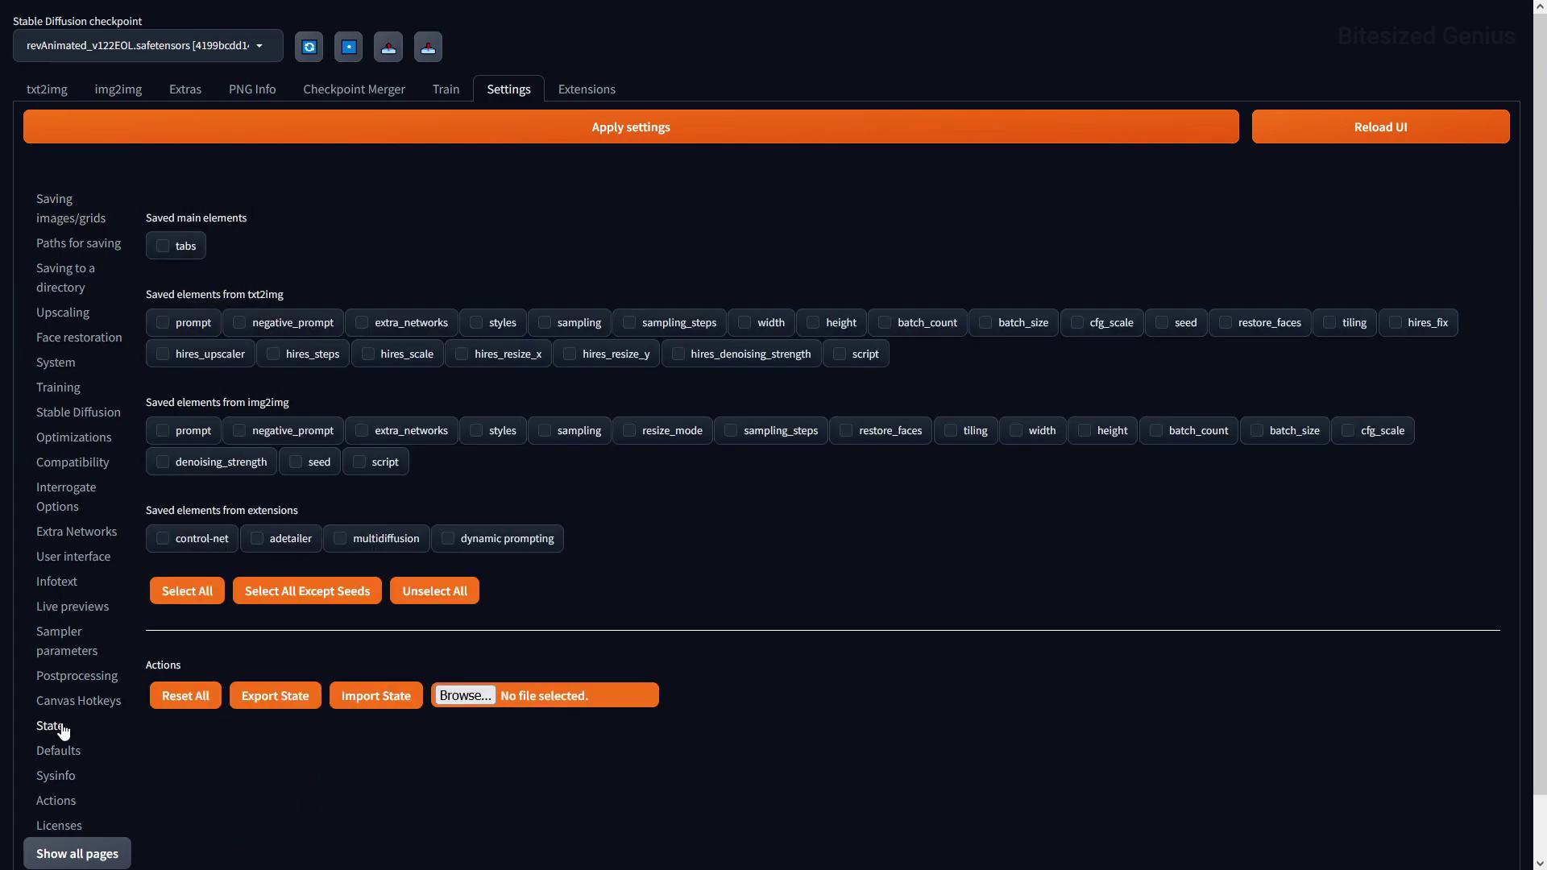
click(190, 593)
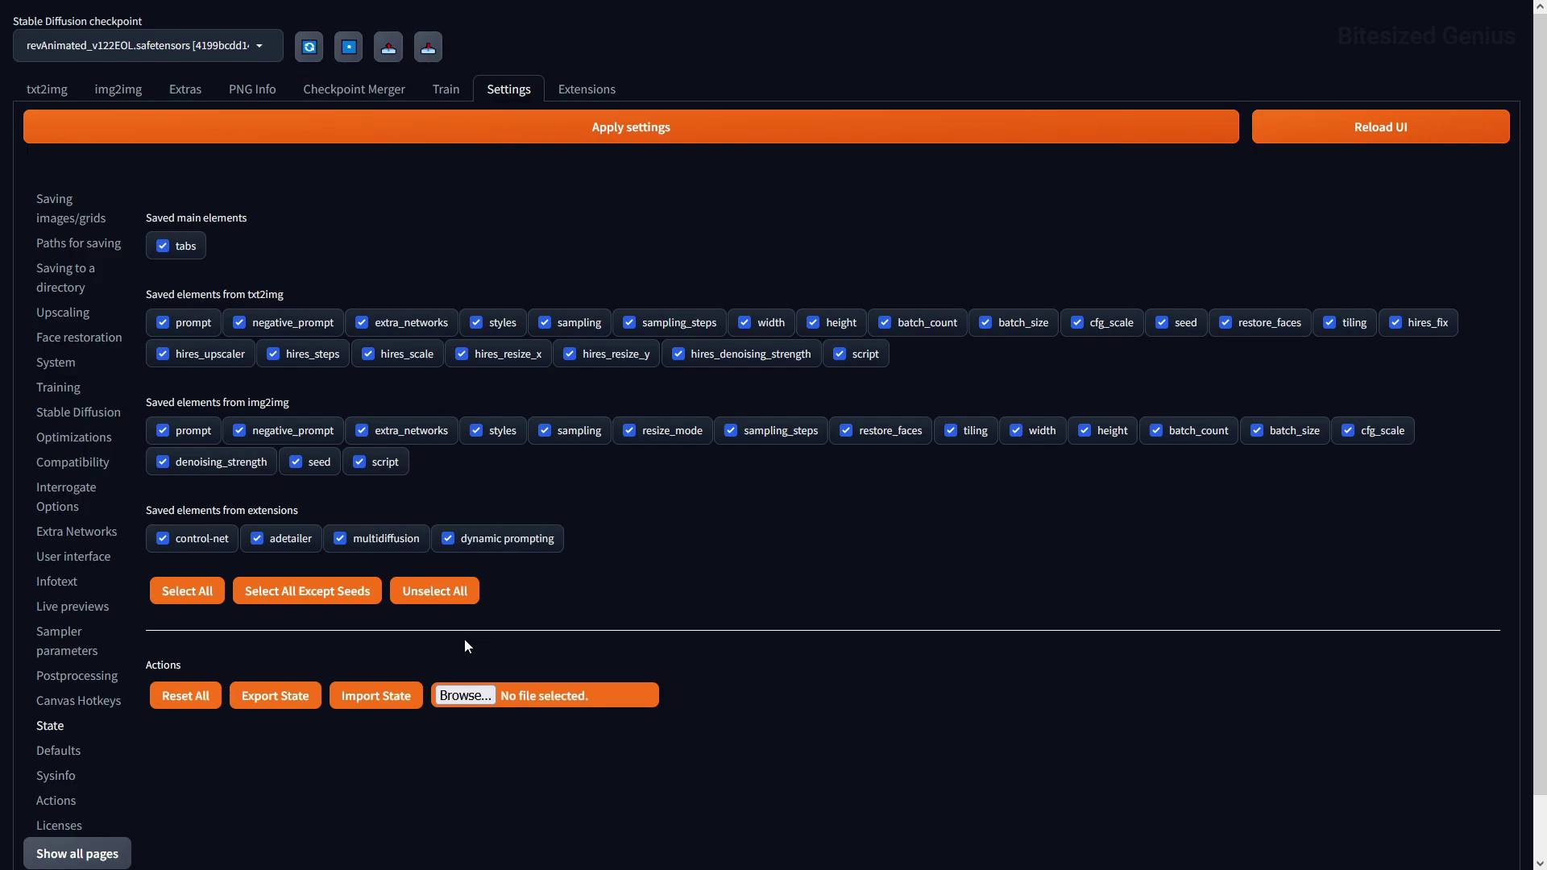
click(642, 135)
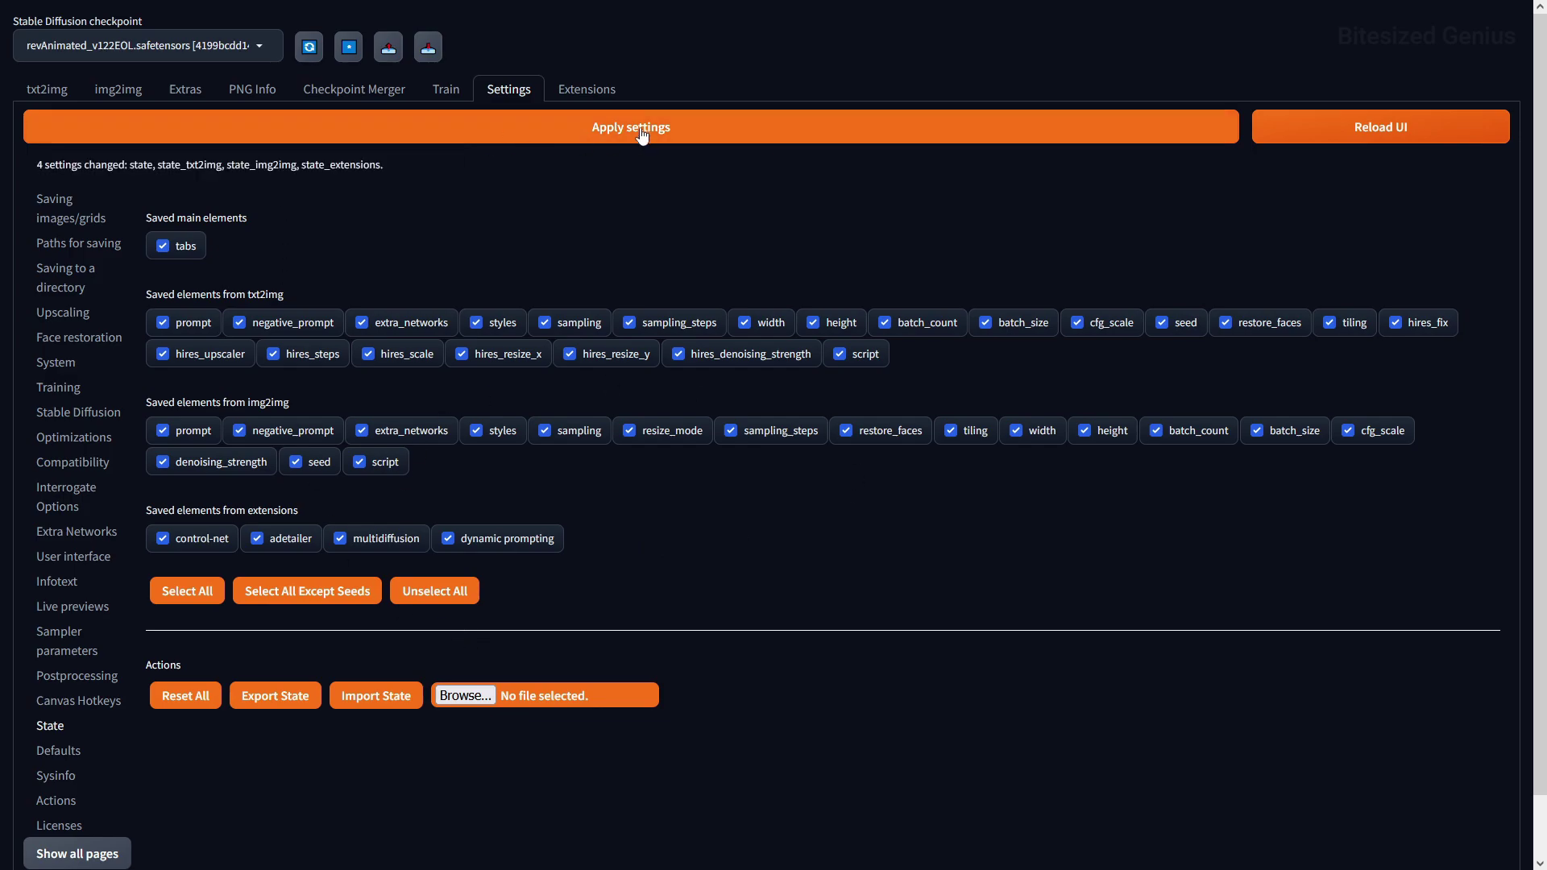
click(1370, 133)
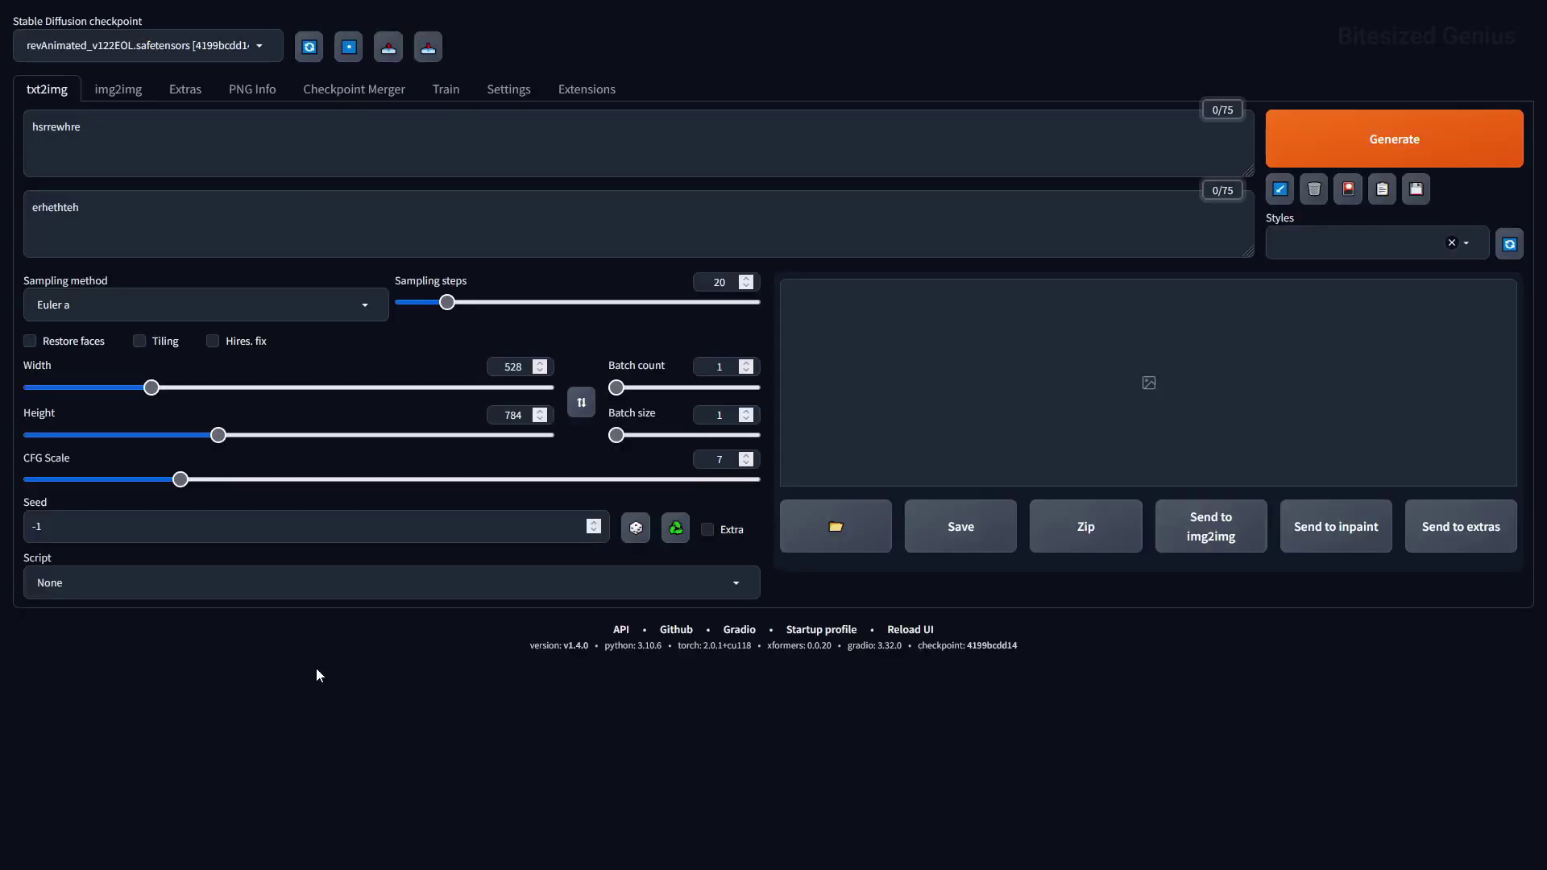
Set the size to 1656×1608, replace the prompt with 'htherherhe', and select the negative prompt
click(445, 388)
click(432, 435)
click(179, 176)
key(ctrl+a)
text(h)
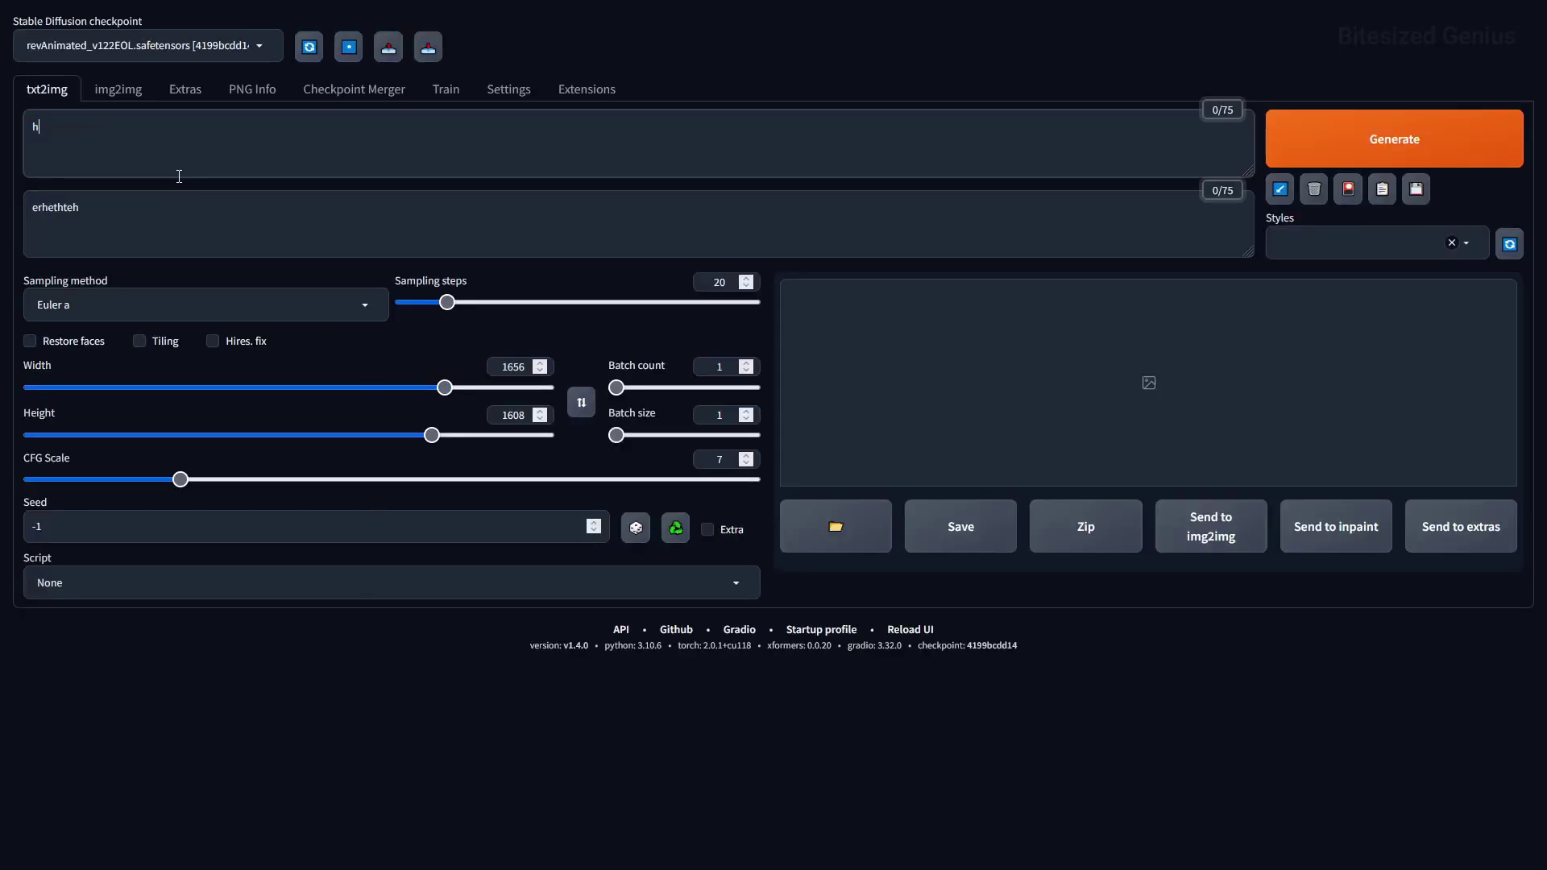
text(therherhe)
click(124, 215)
key(ctrl+a)
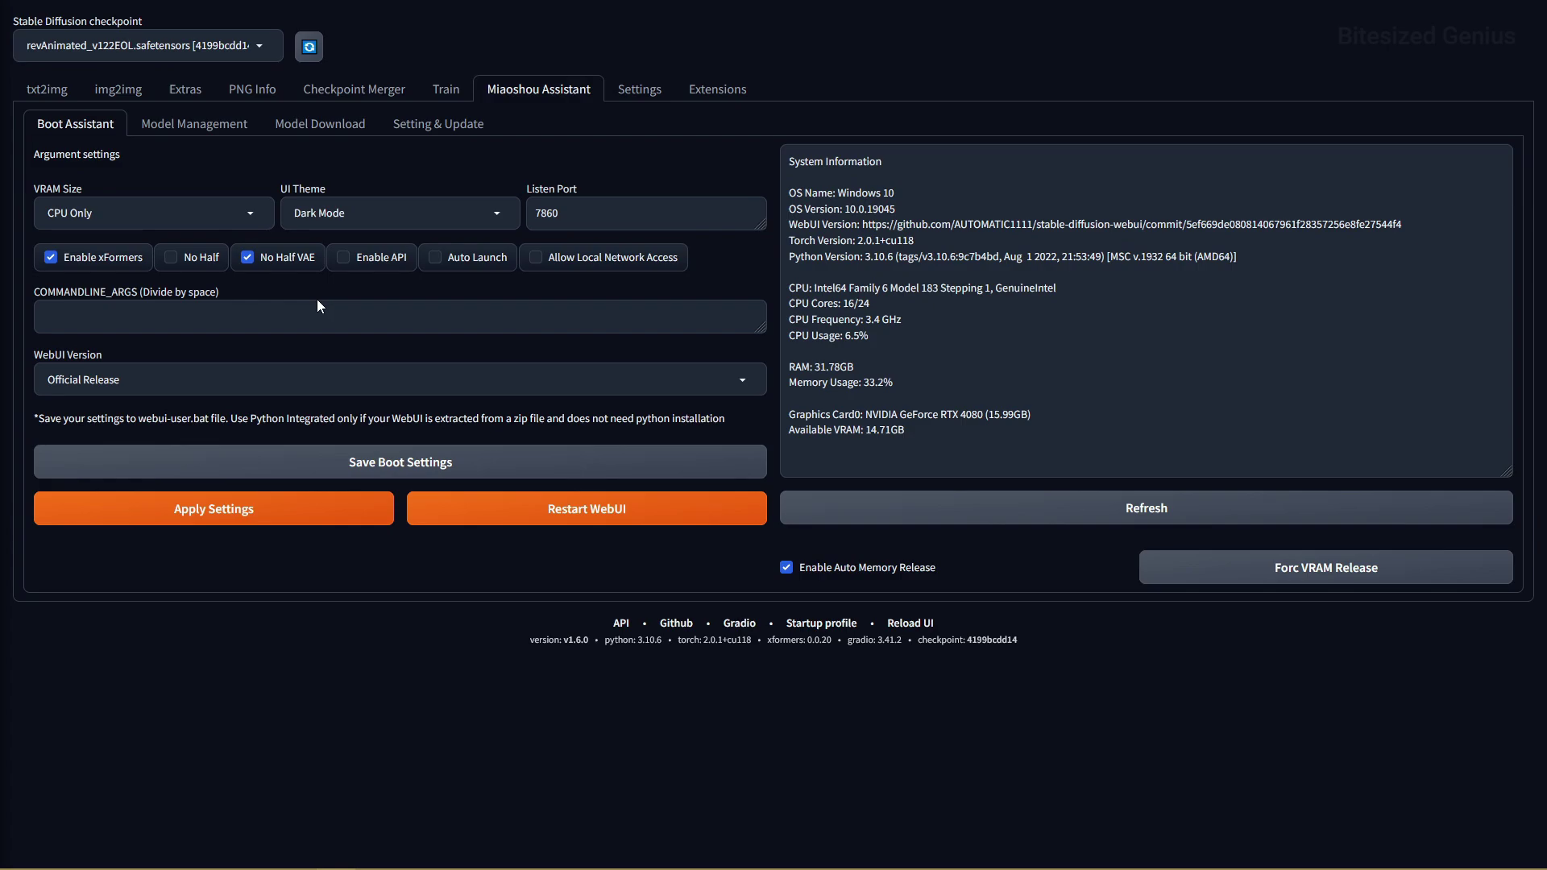
Check the Boot Assistant's VRAM size and UI theme options, keeping Dark Mode
click(258, 212)
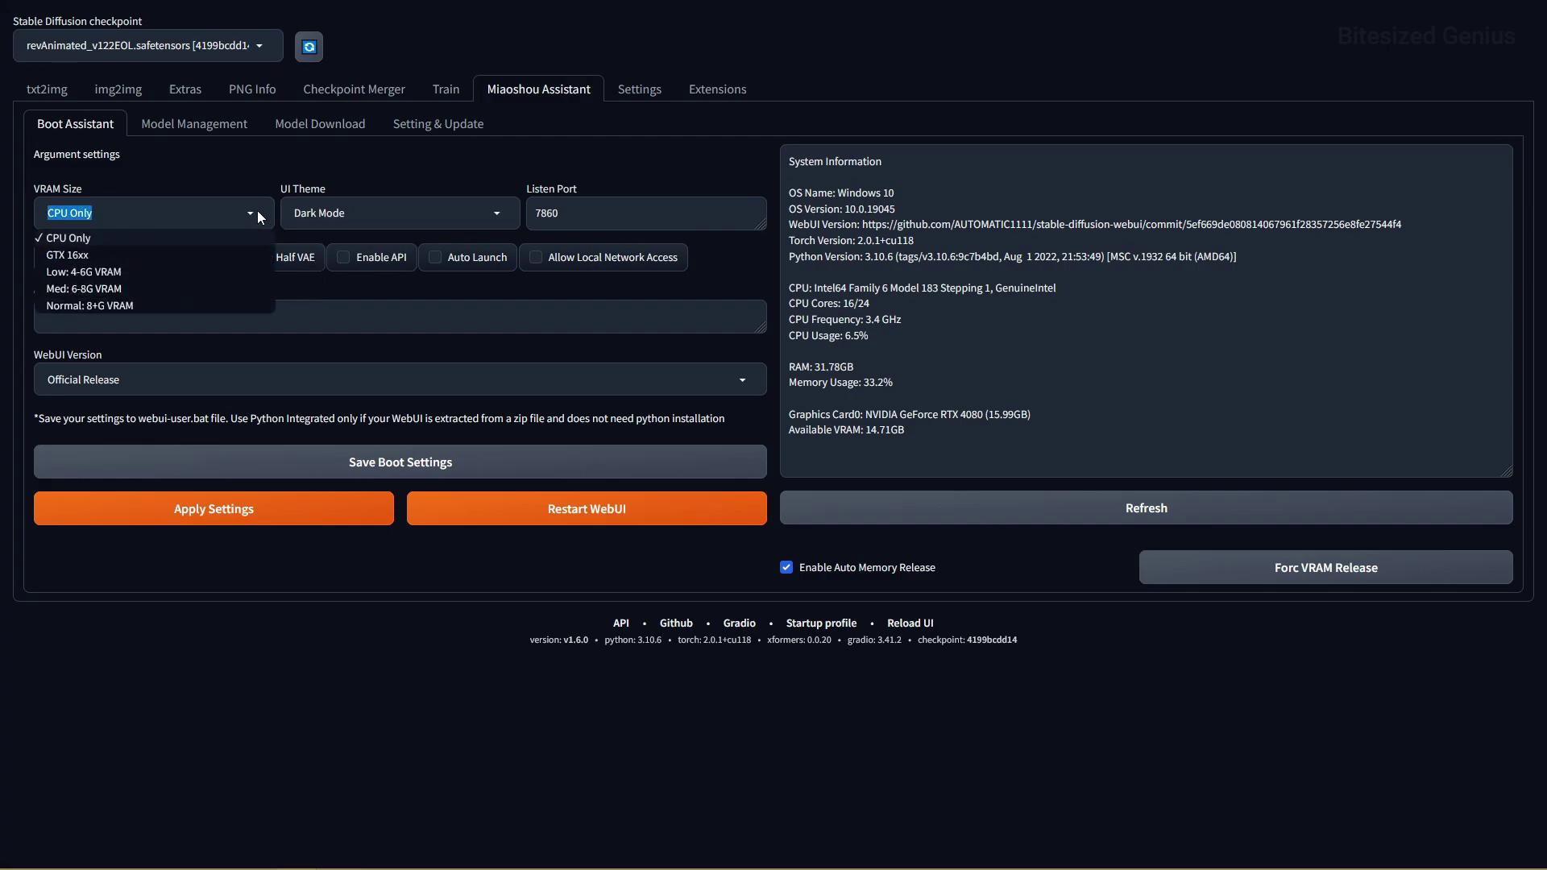
click(505, 213)
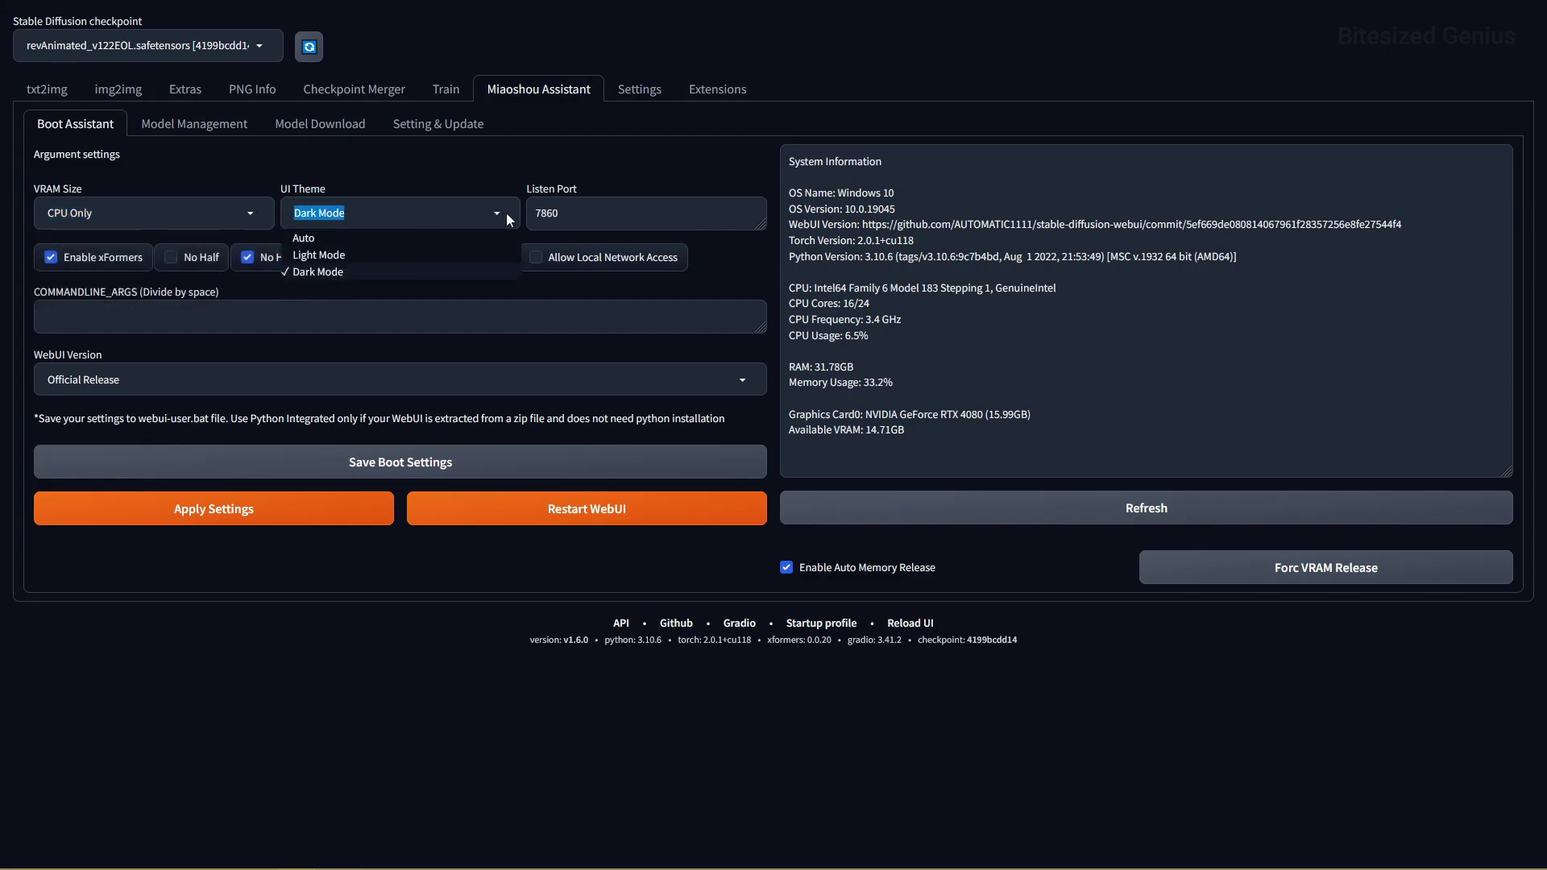
click(519, 163)
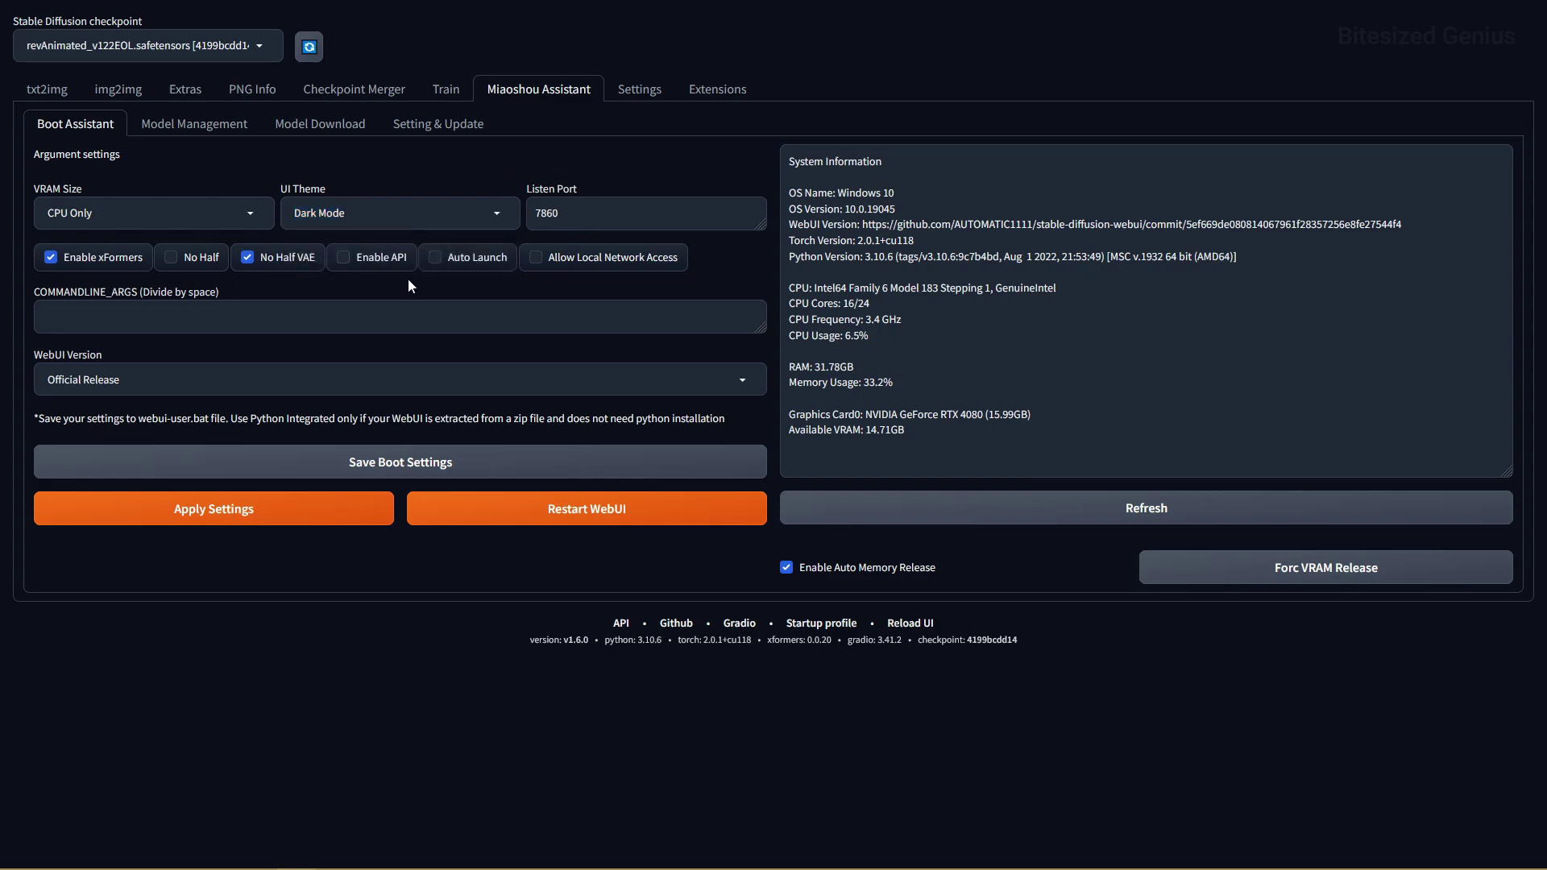
Show the ReV Animated model's cover images in Model Management
click(194, 124)
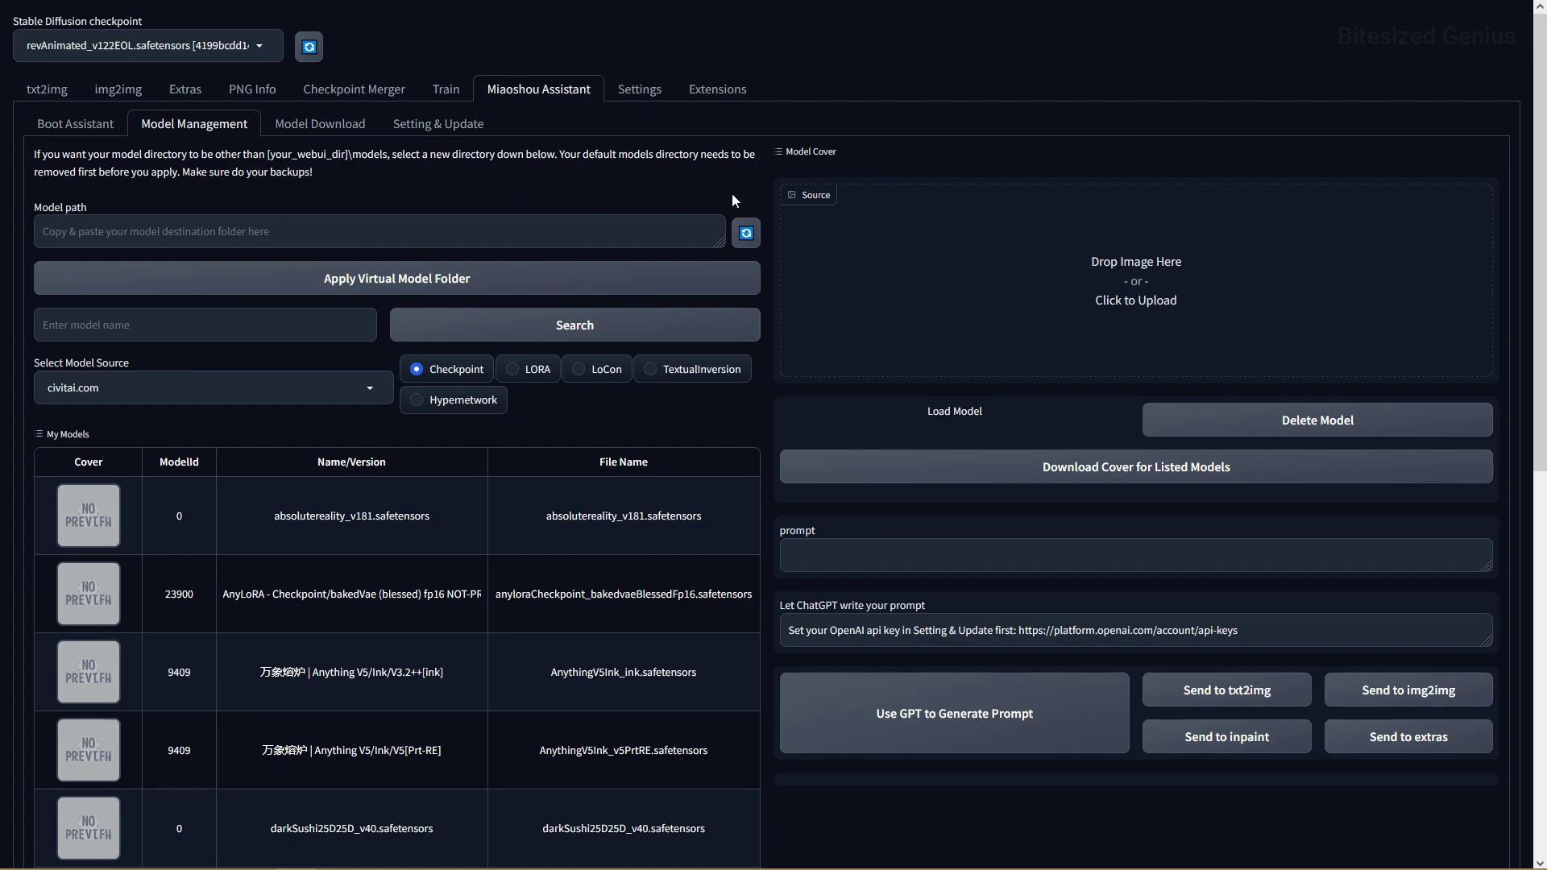
scroll(804, 366, down, 5)
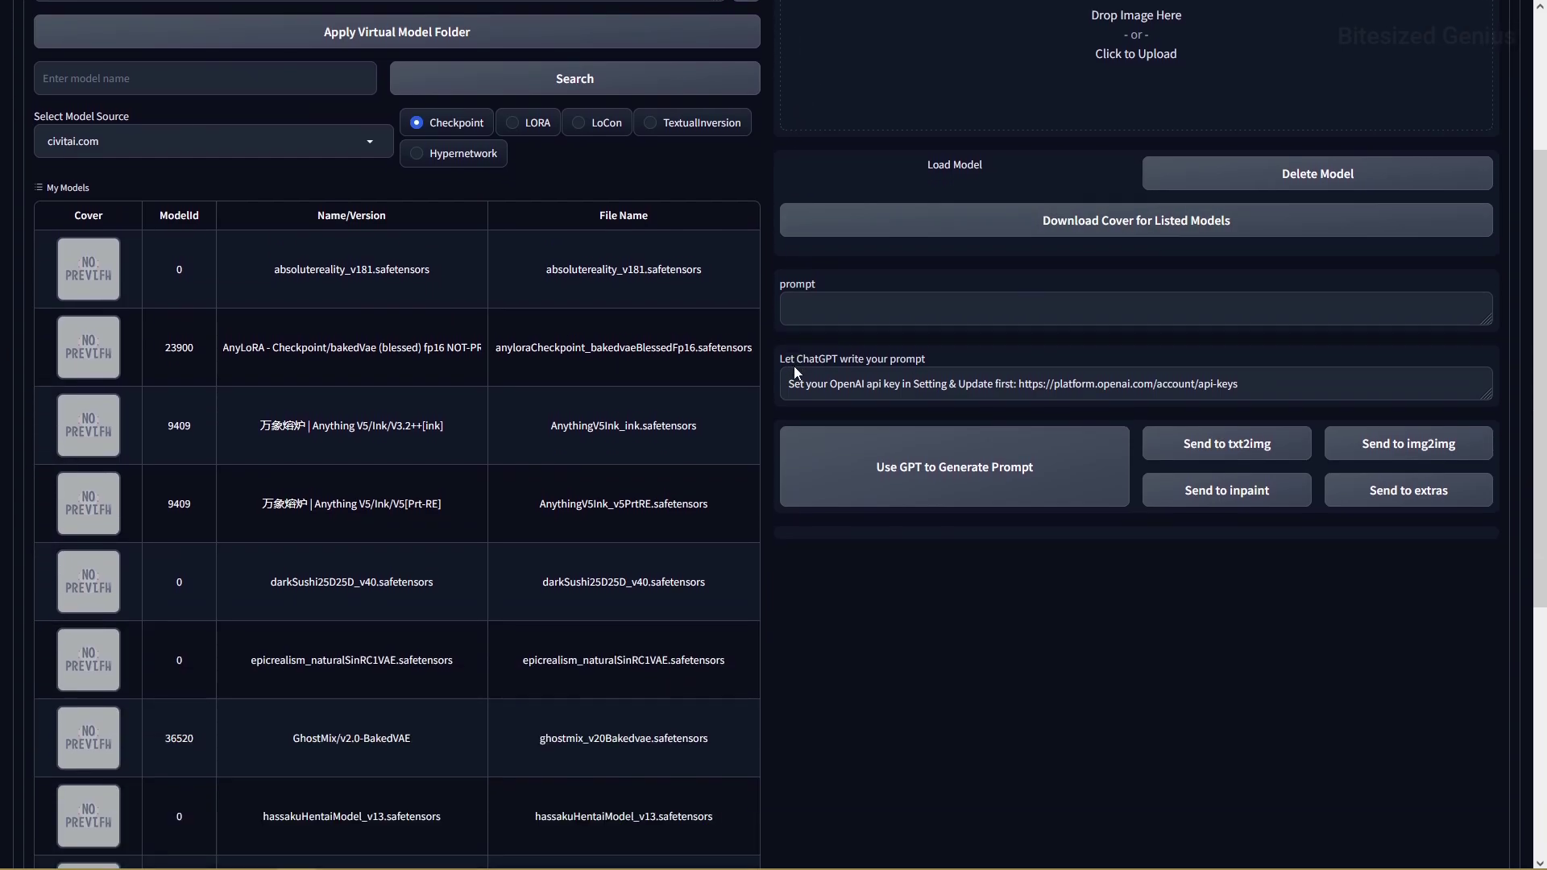
scroll(787, 416, down, 3)
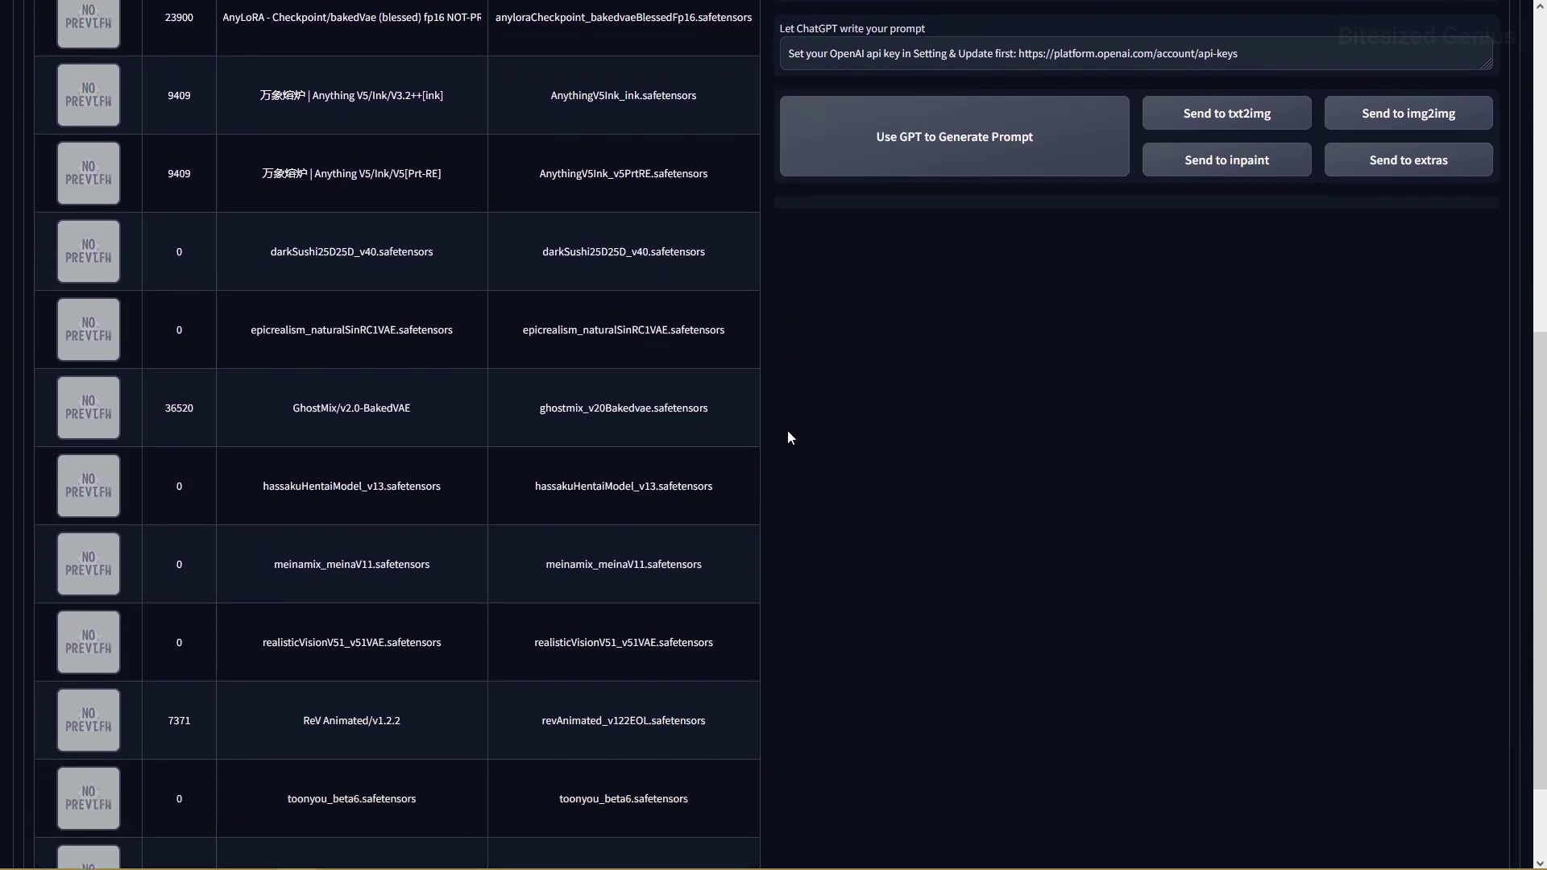
click(538, 644)
scroll(882, 533, up, 8)
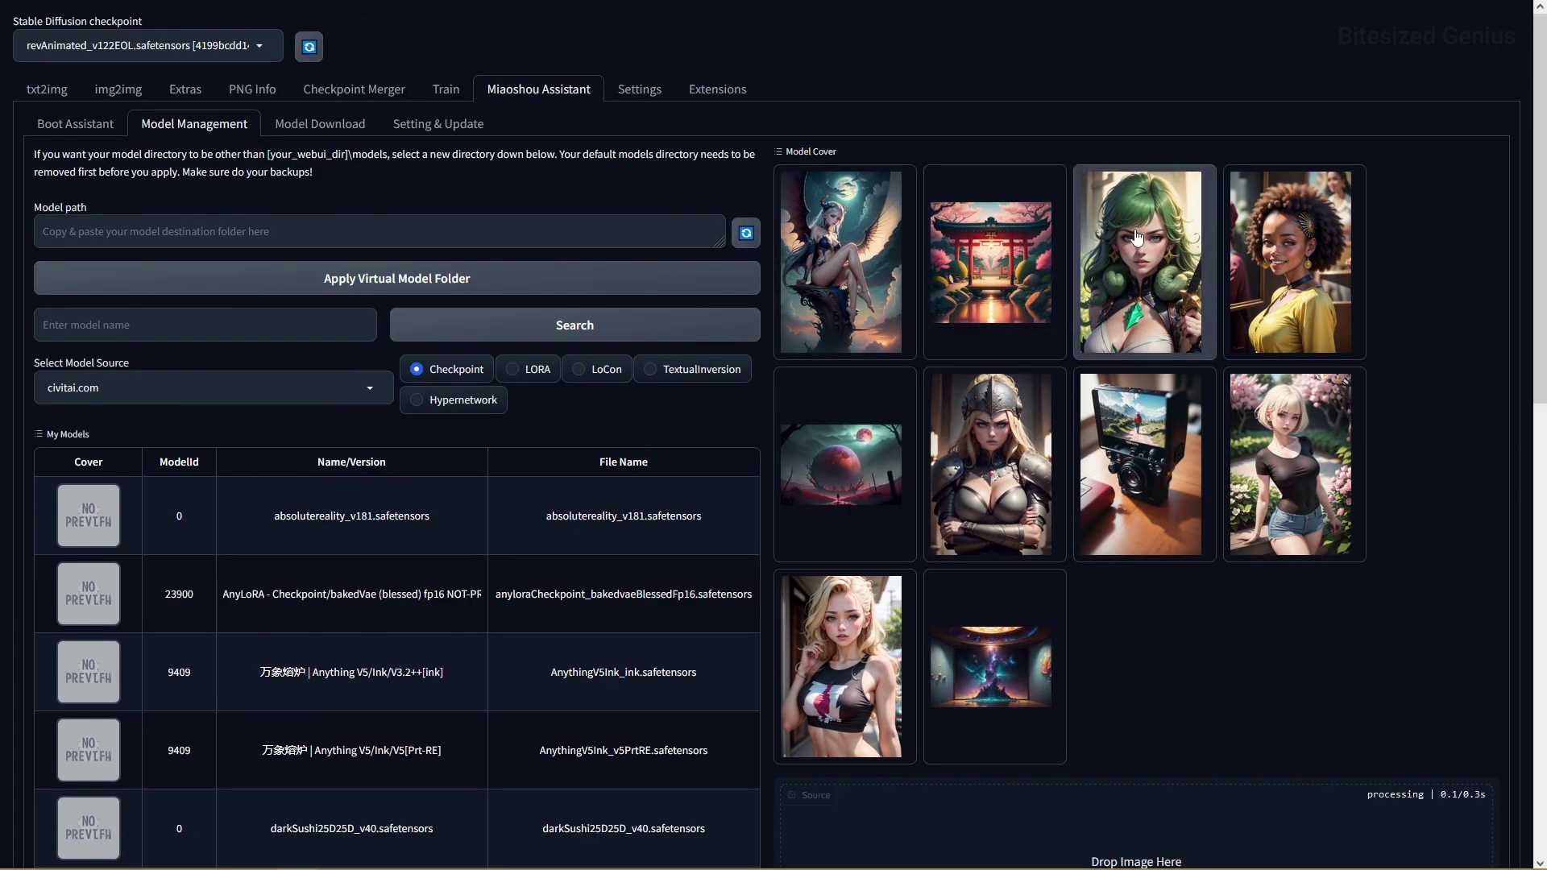
Browse the civitai model grid and read the Lyriel model's details and description
click(320, 123)
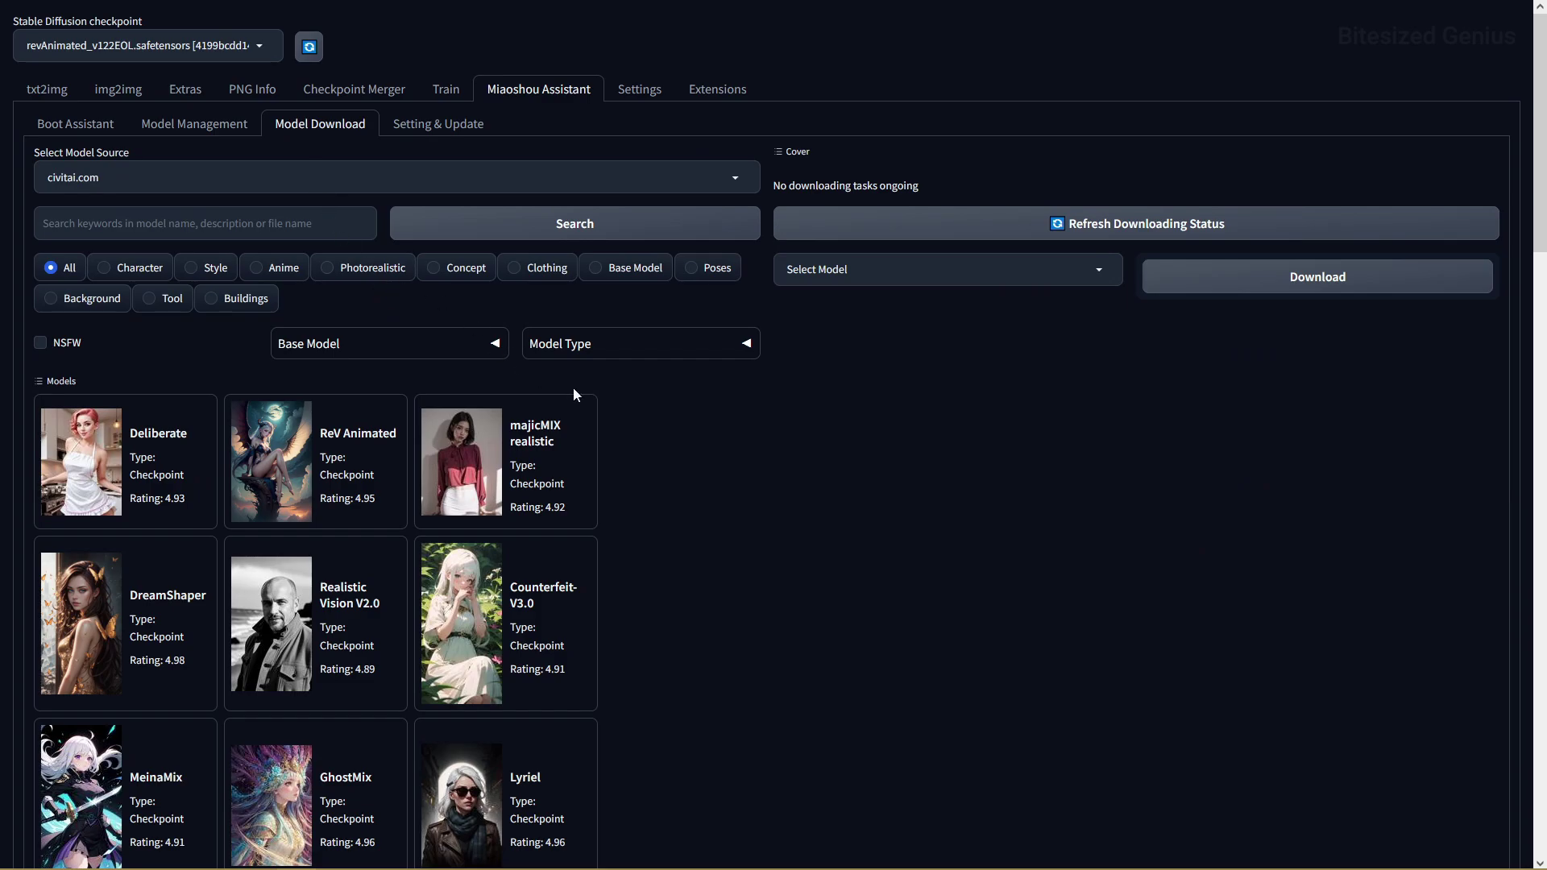
scroll(659, 468, down, 3)
scroll(601, 504, down, 3)
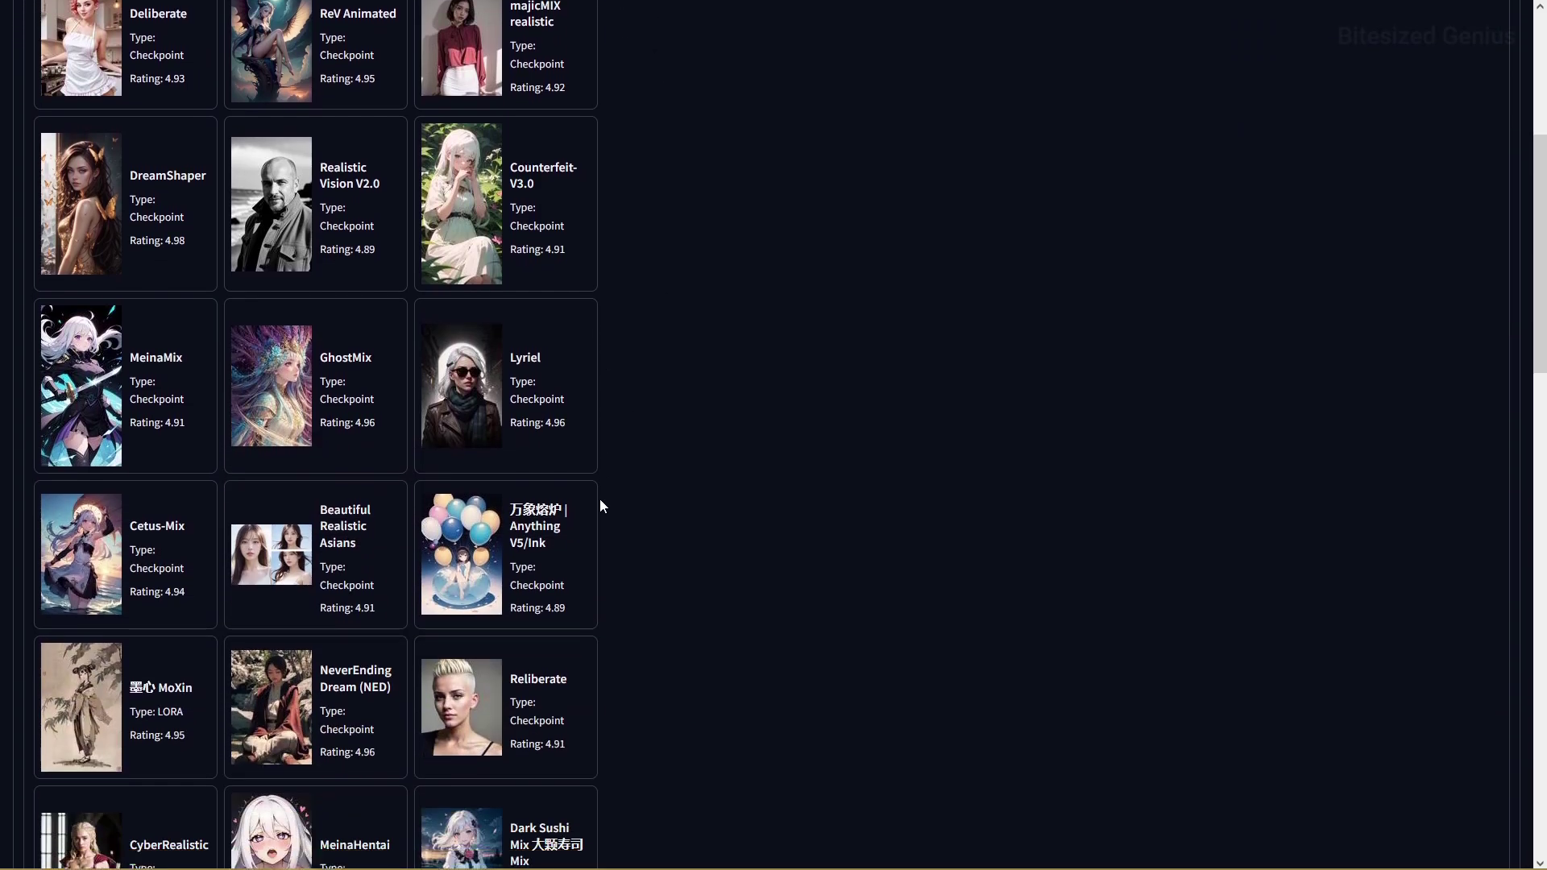
click(529, 351)
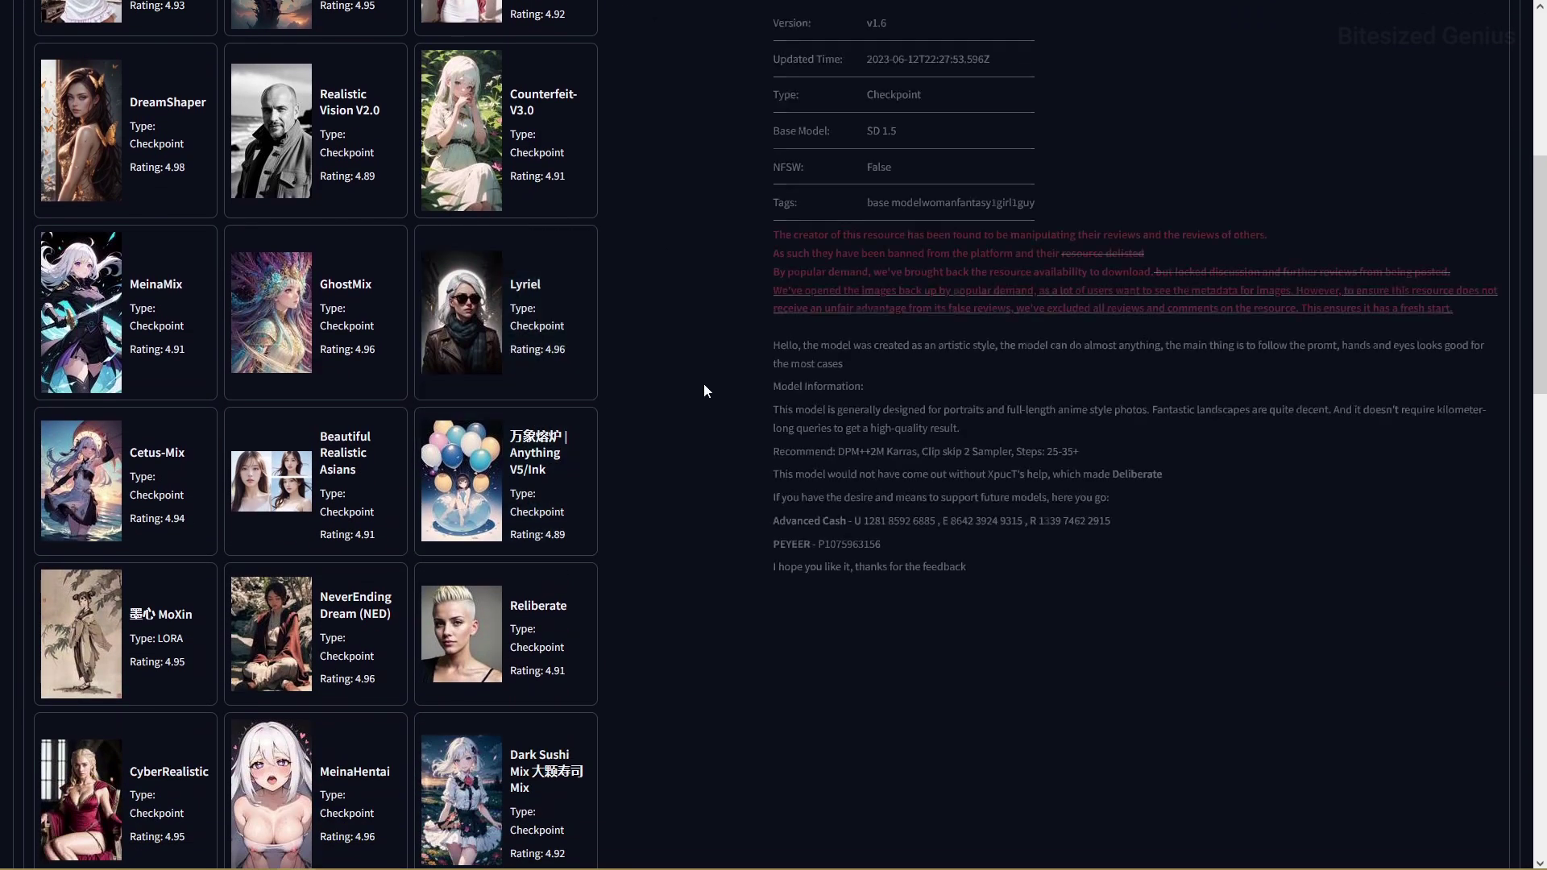
scroll(703, 407, down, 5)
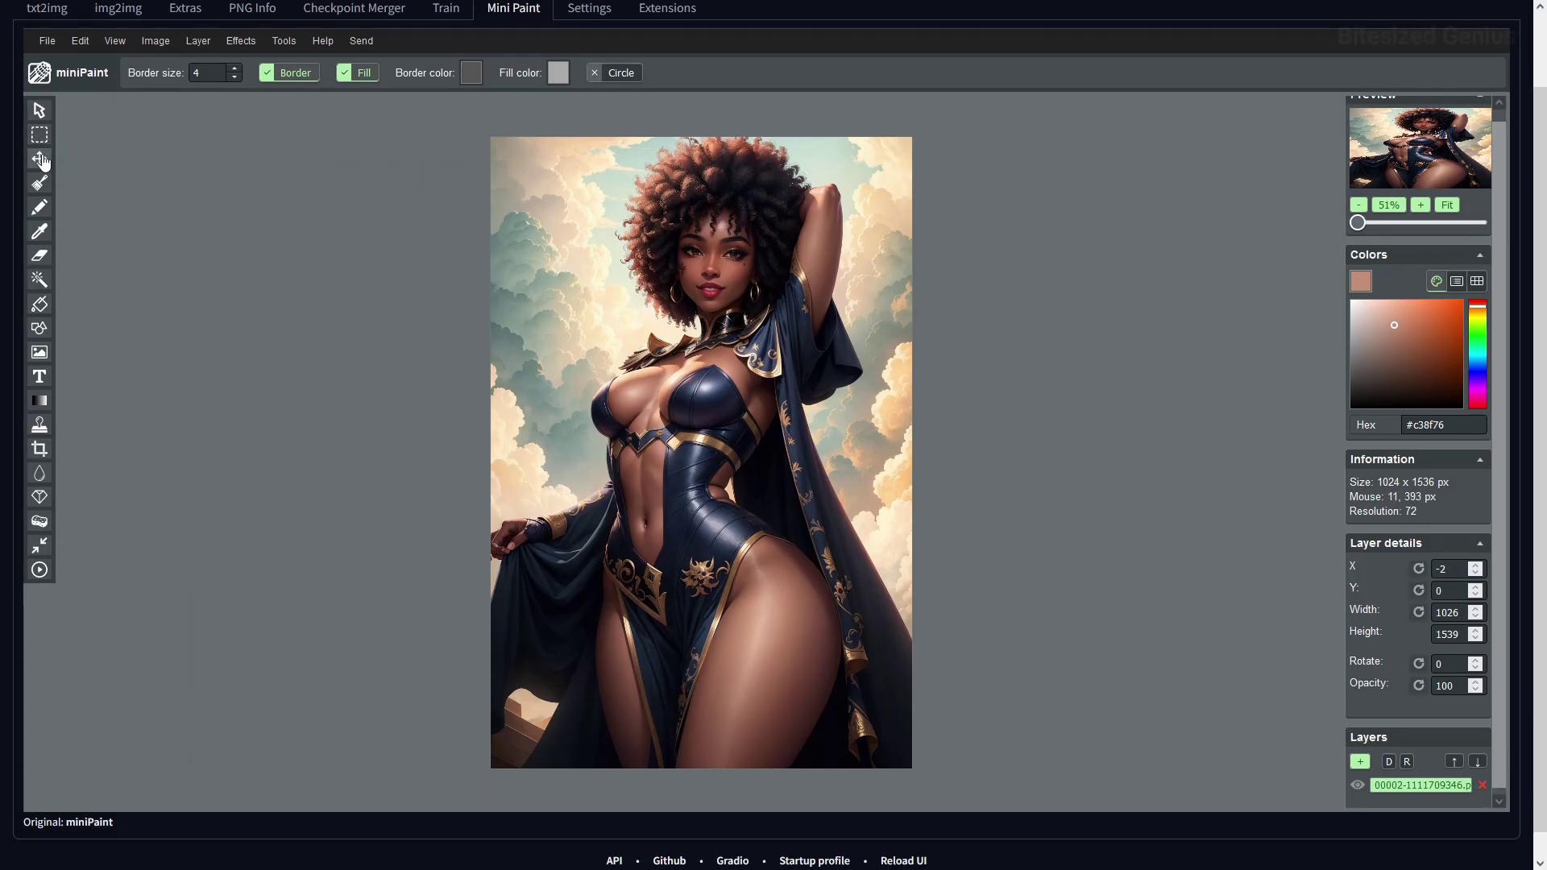
Draw an ellipse, add a 'Hello!' text at size 300, widen it, then delete the text layers
drag(493, 278, 279, 449)
click(39, 376)
click(551, 376)
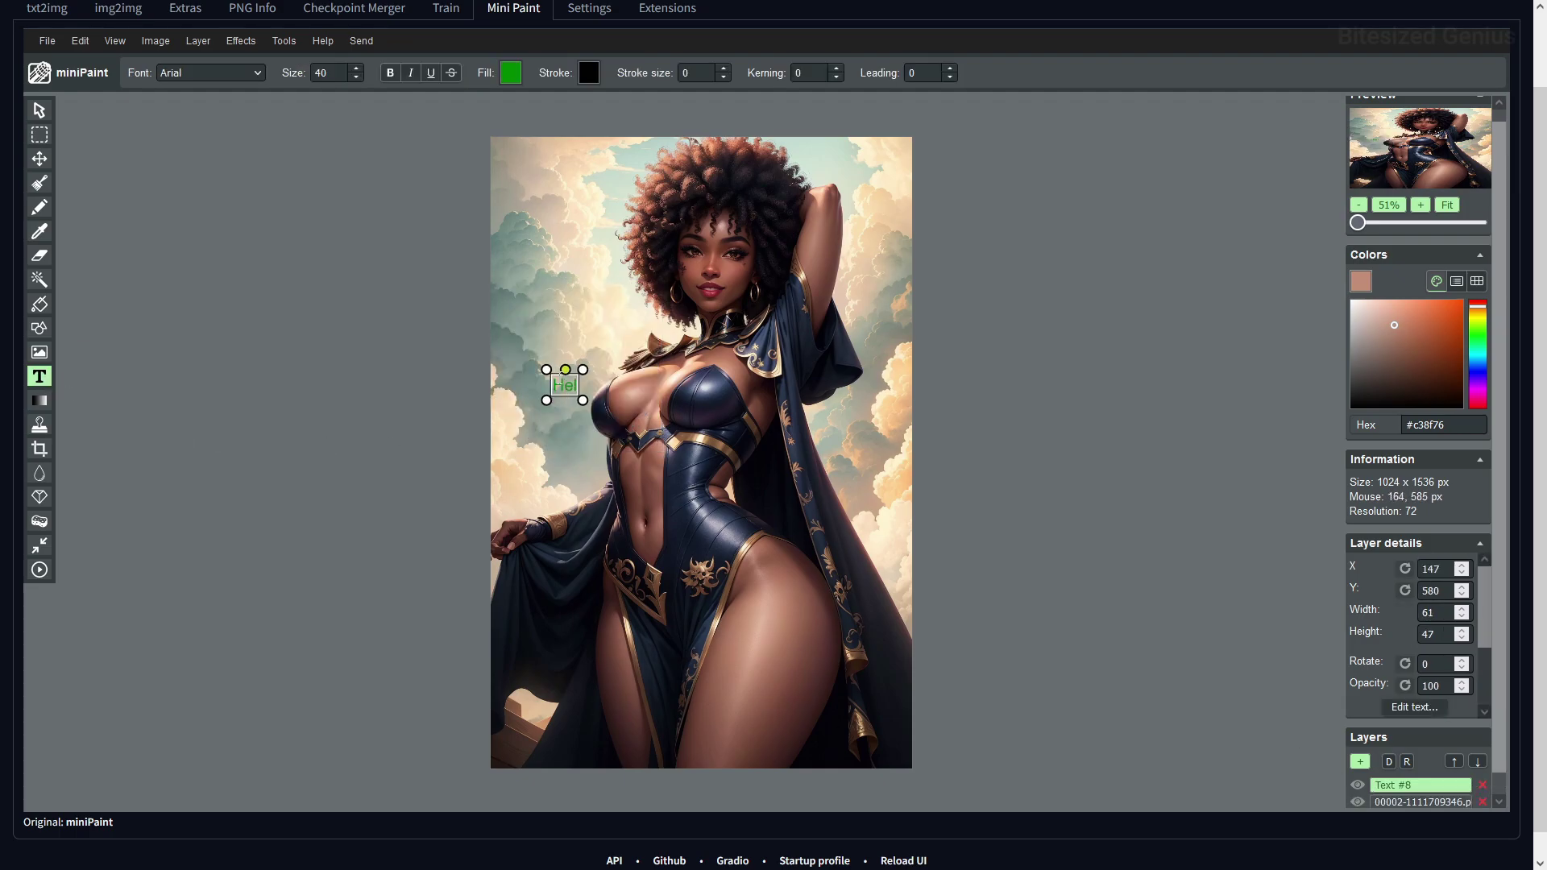
double_click(326, 72)
text(300)
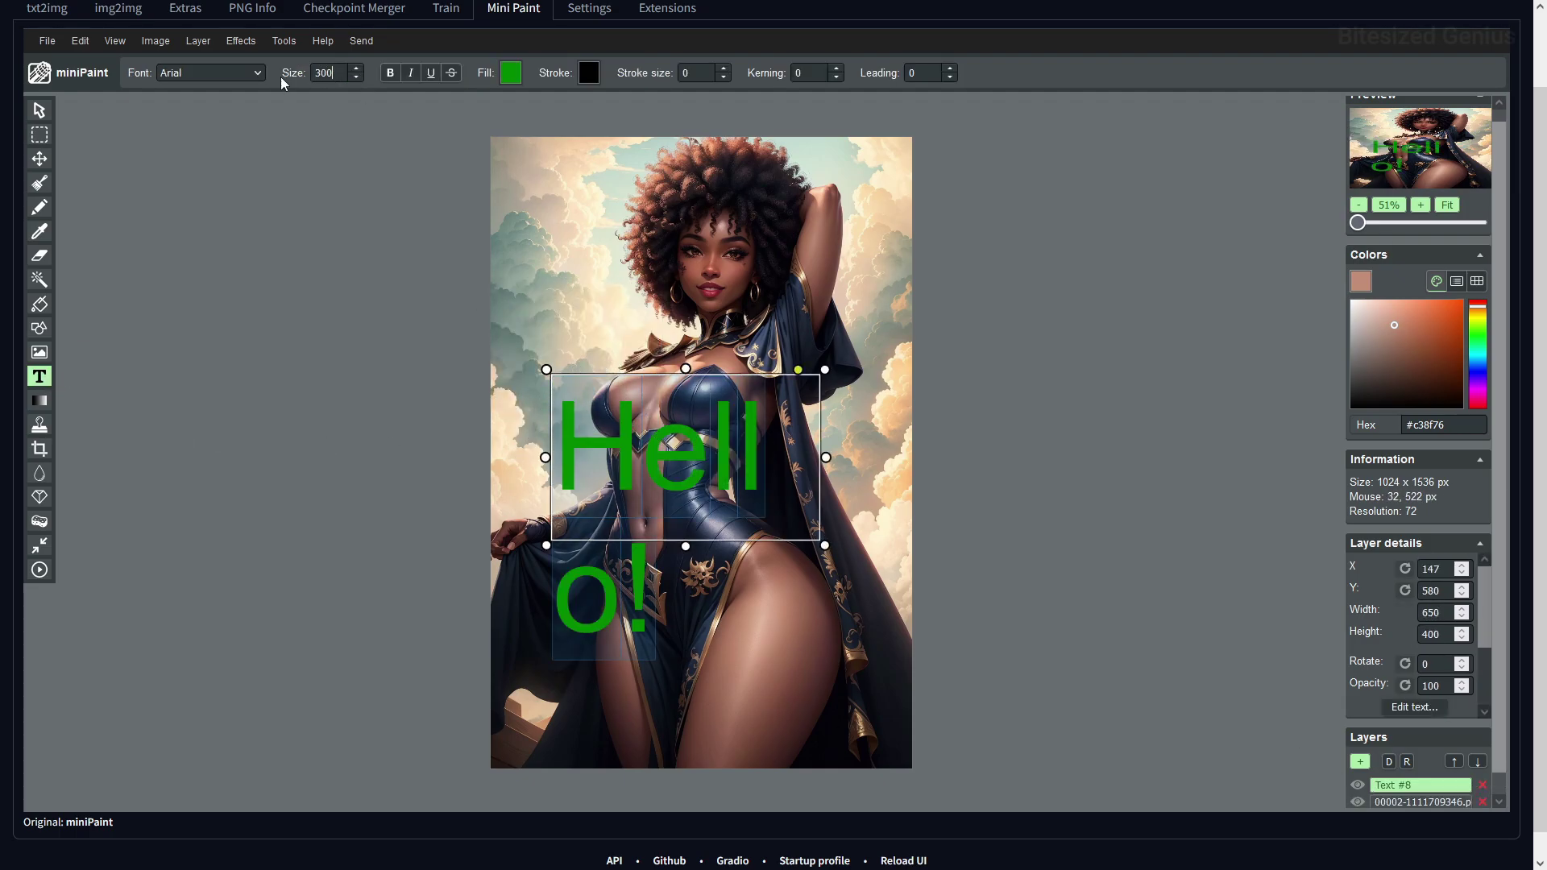
drag(826, 457, 910, 457)
click(1368, 760)
click(1483, 779)
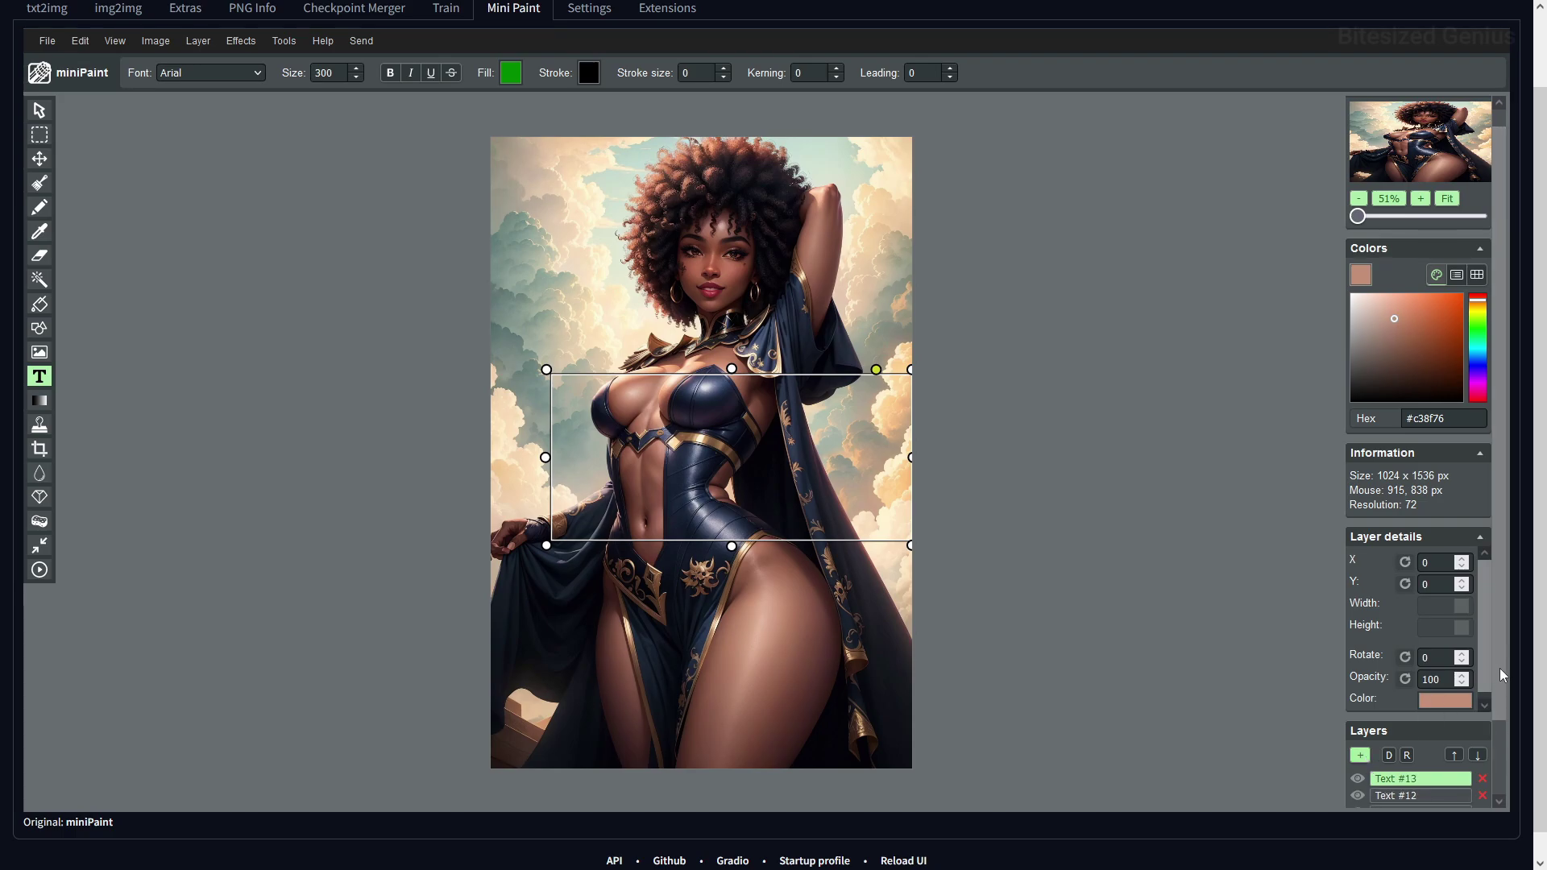
click(1483, 762)
click(1483, 778)
Apply and undo Blur, then preview Black and White and Sharpen without applying them
click(241, 41)
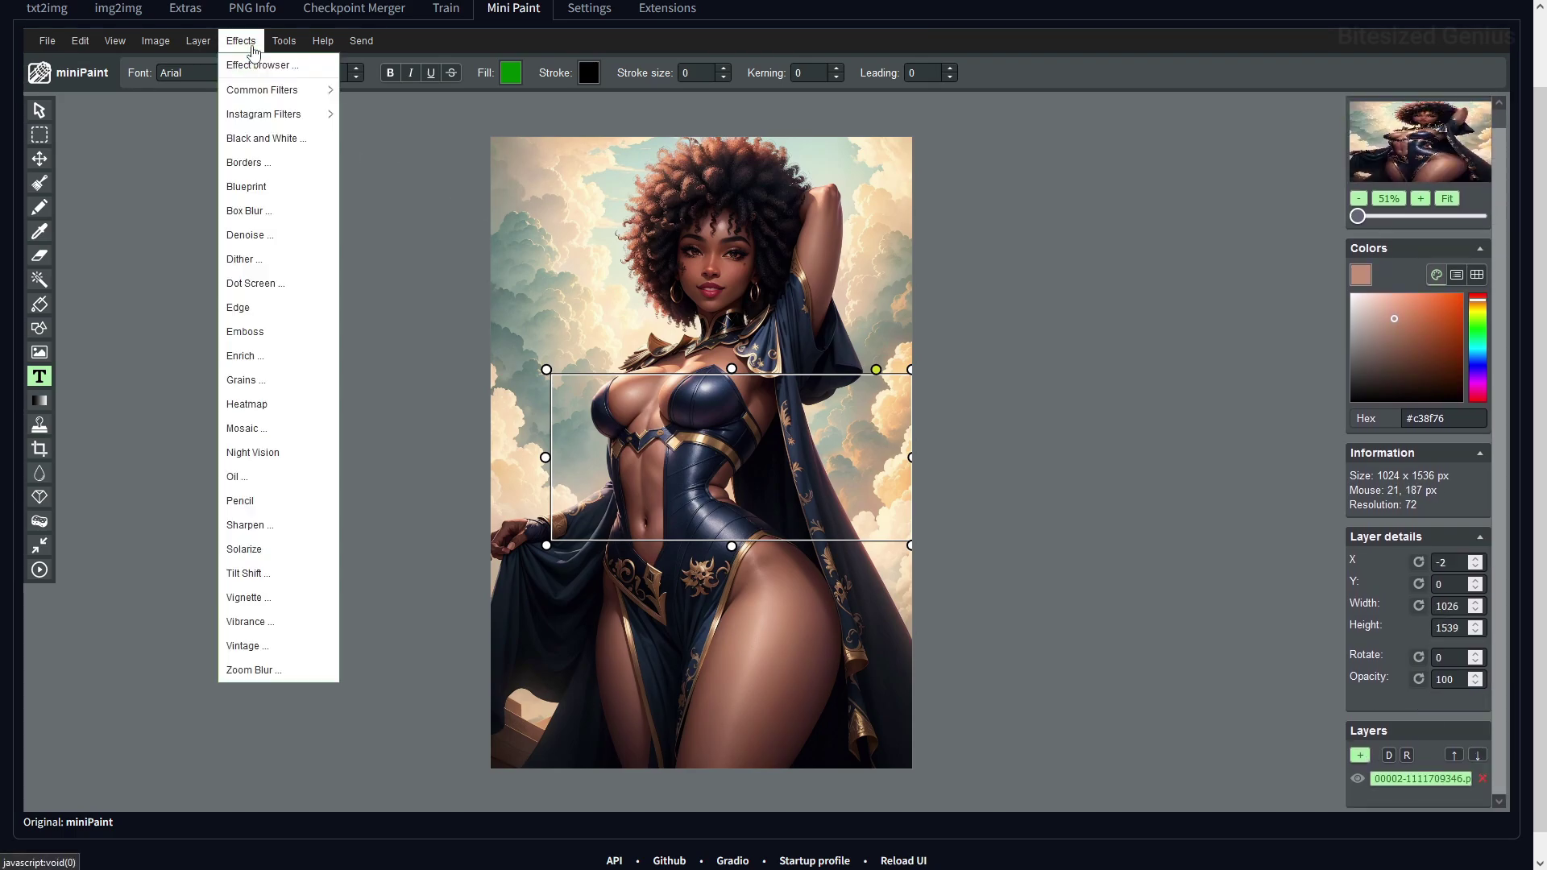
mouse_move(274, 95)
click(379, 94)
key(ctrl+z)
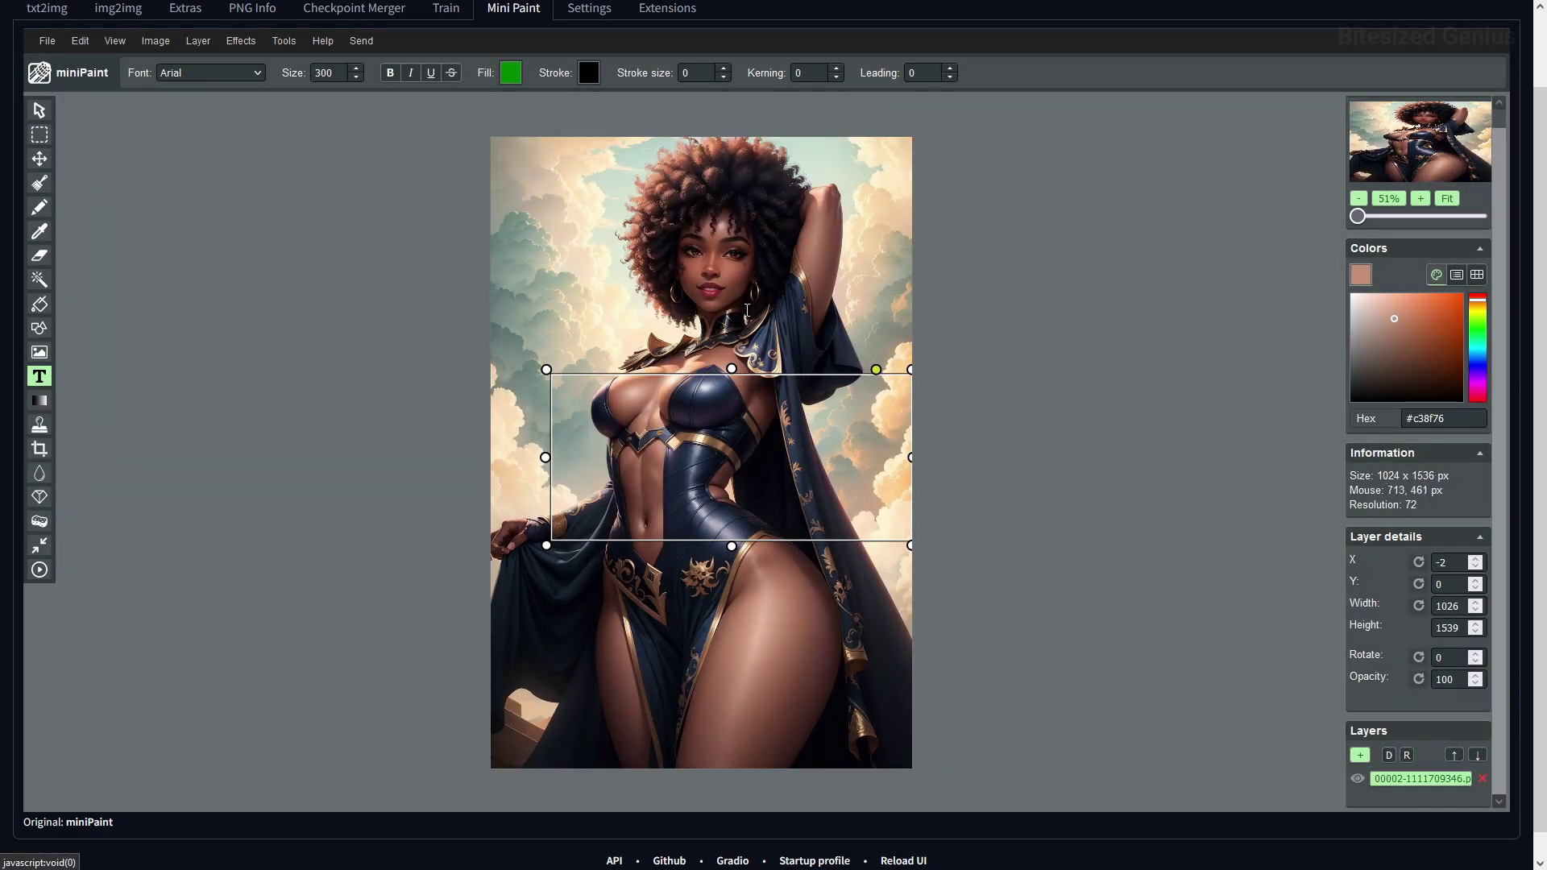
click(38, 104)
click(241, 41)
click(274, 136)
click(794, 452)
click(249, 48)
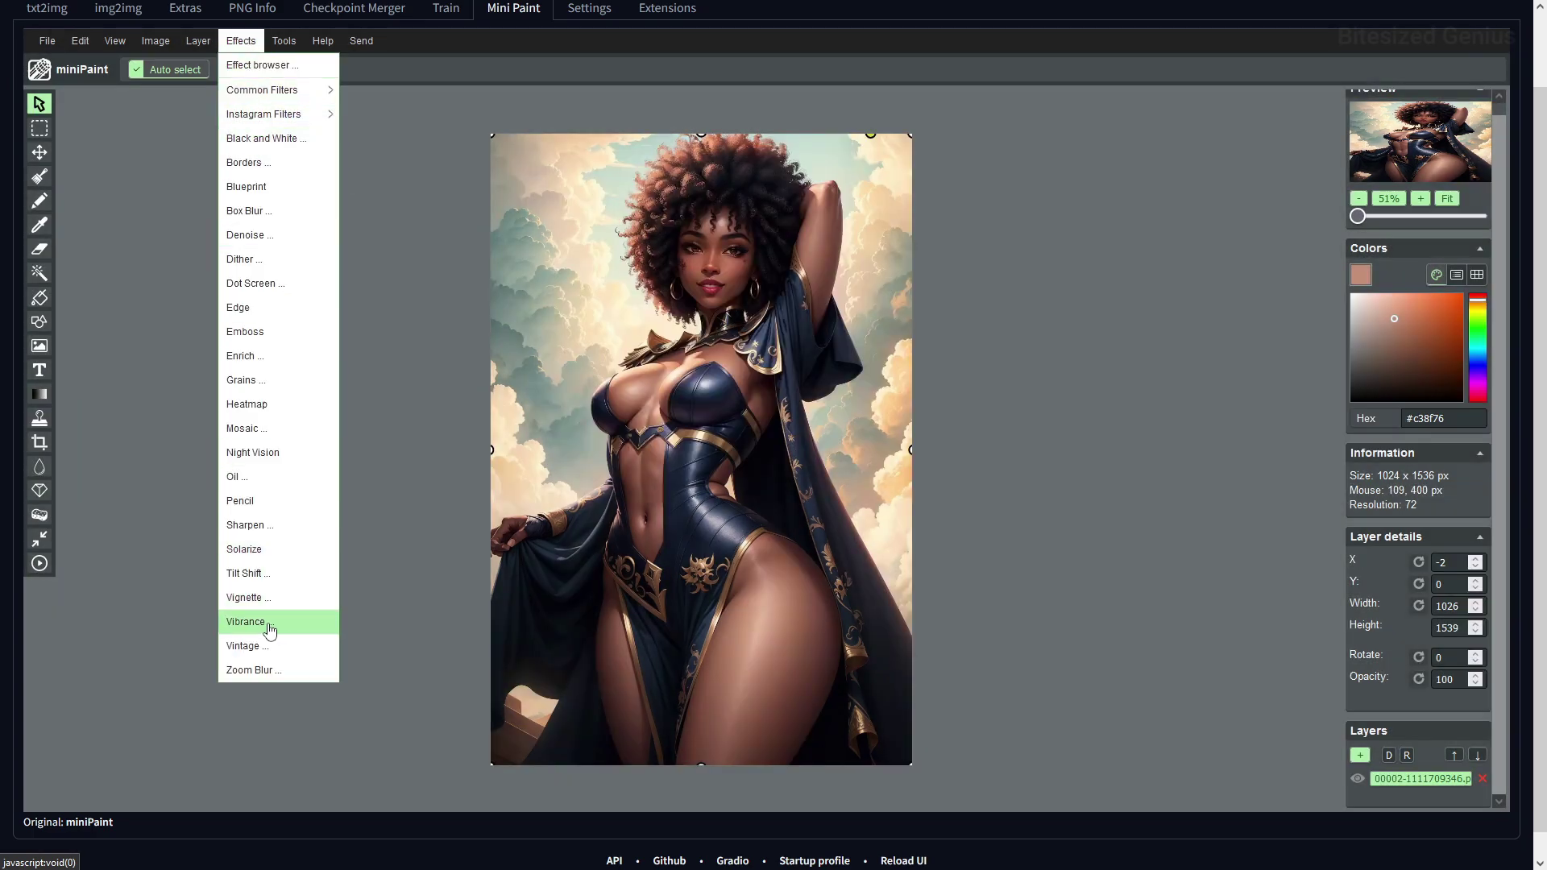
click(249, 524)
click(738, 422)
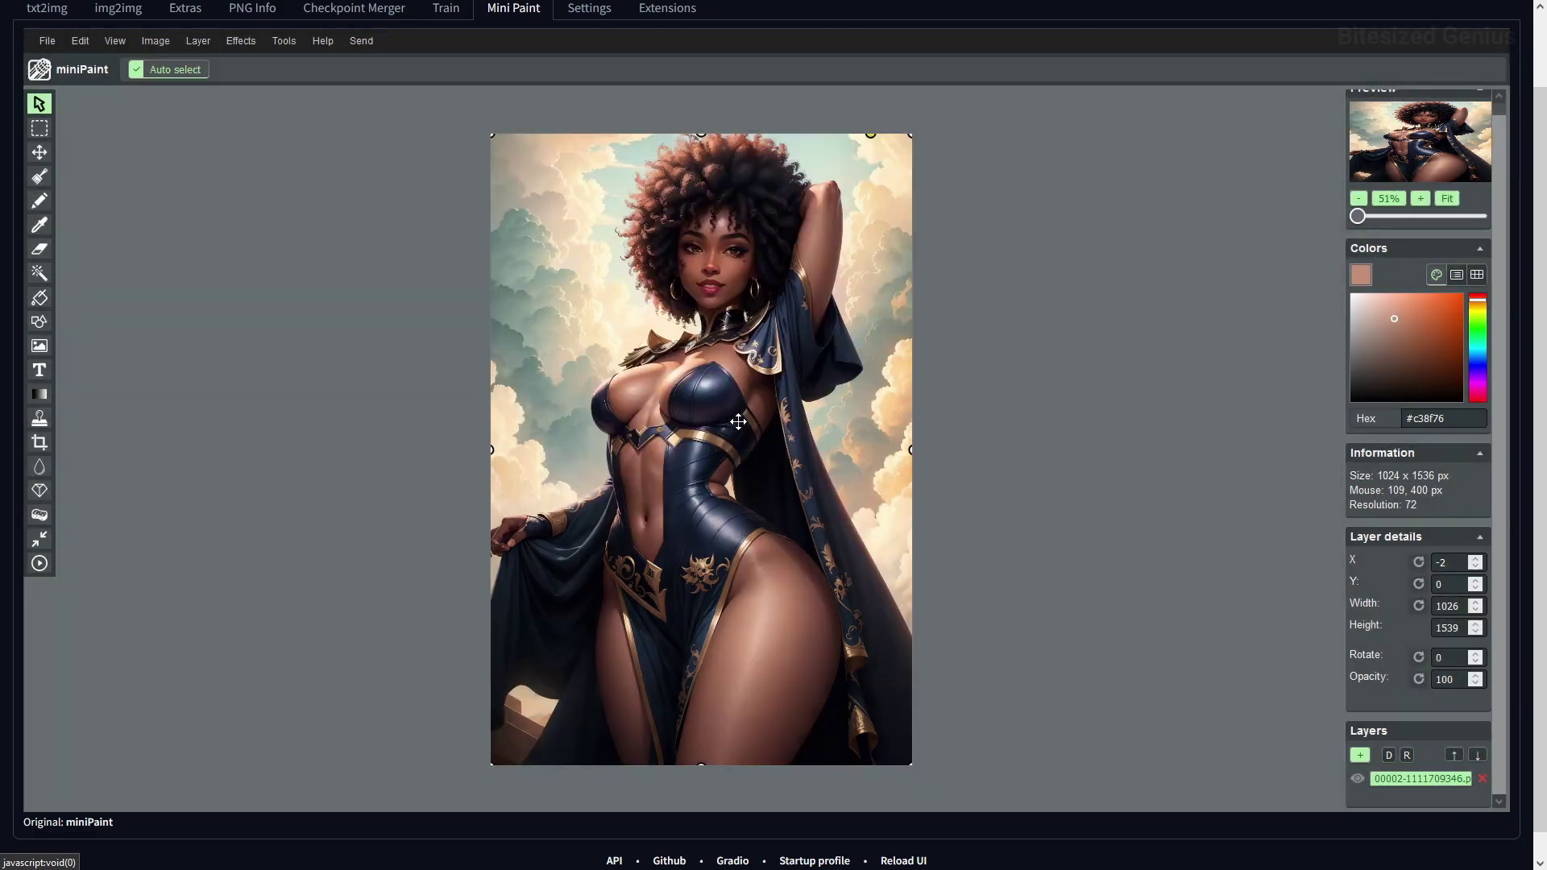
Adjust the portrait's contrast, saturation and hue in Image > Color Corrections
click(284, 41)
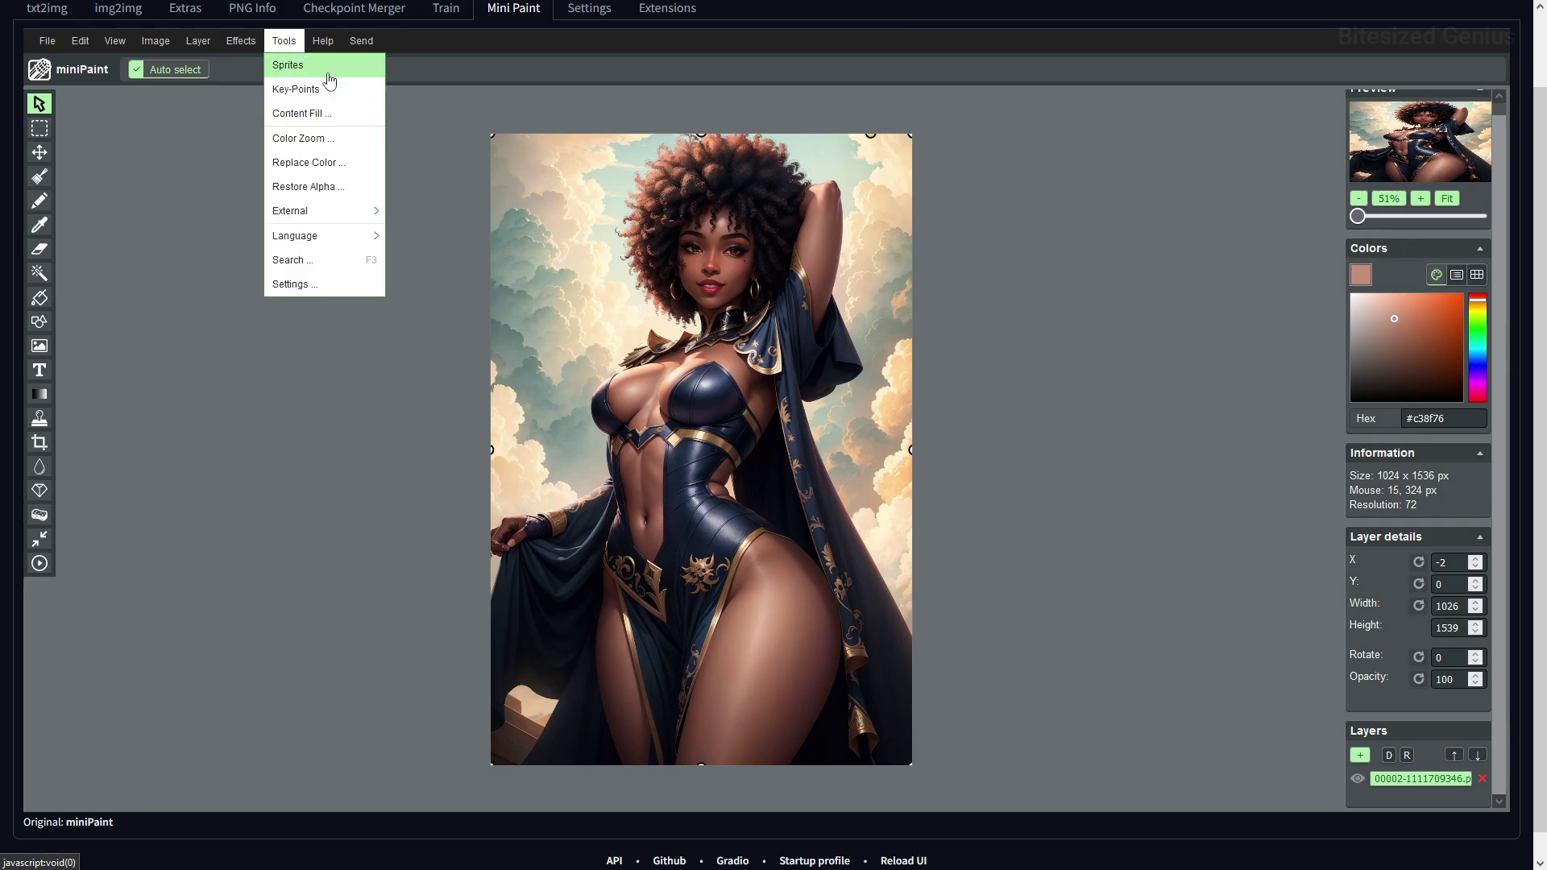
mouse_move(340, 211)
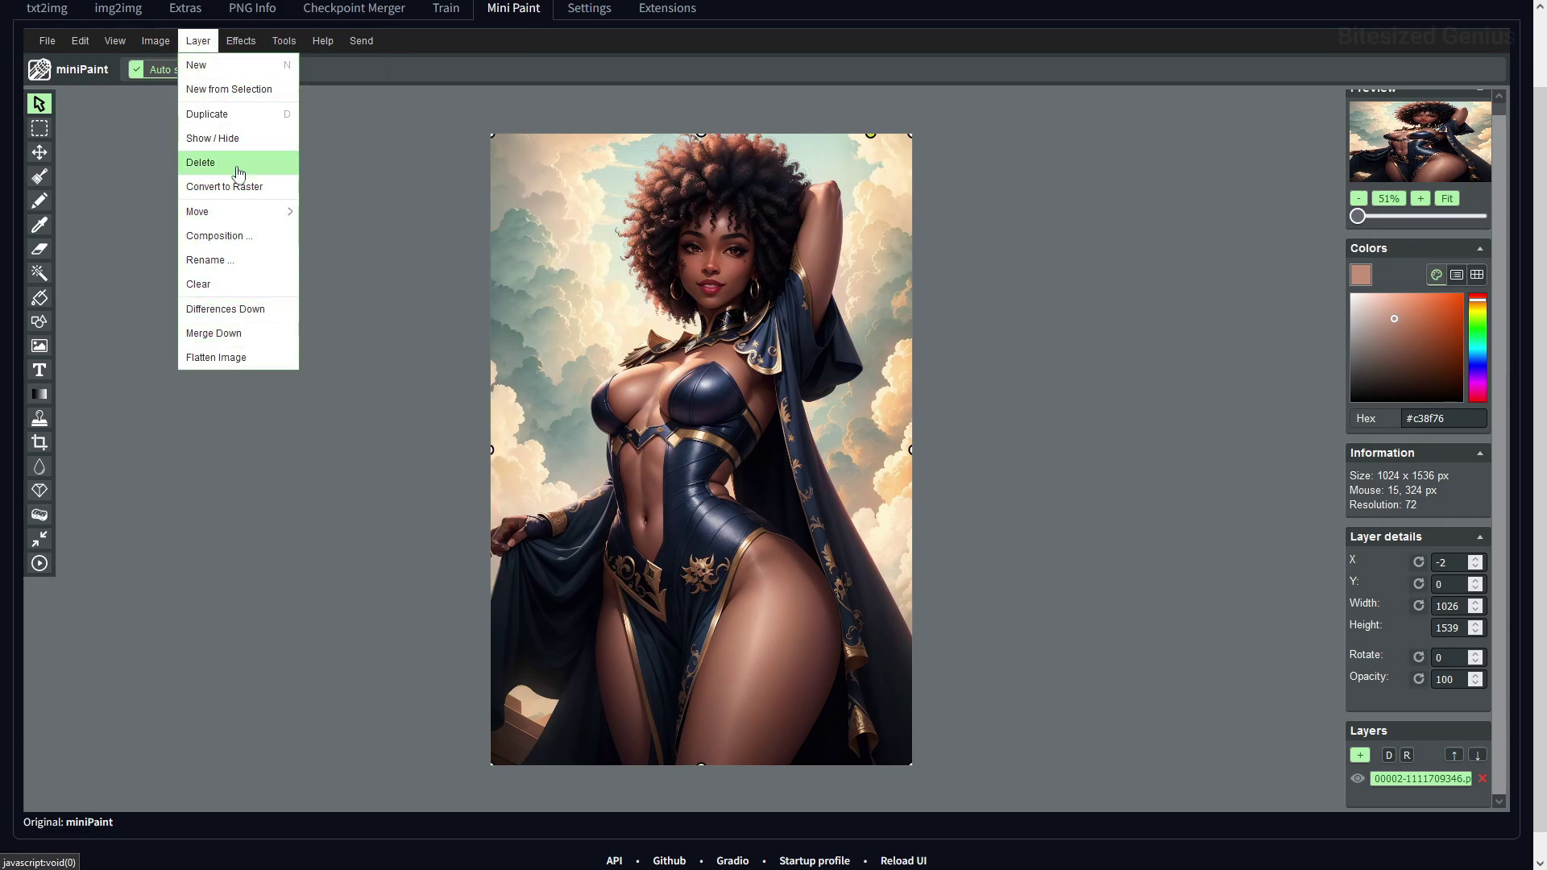
mouse_move(155, 41)
click(205, 260)
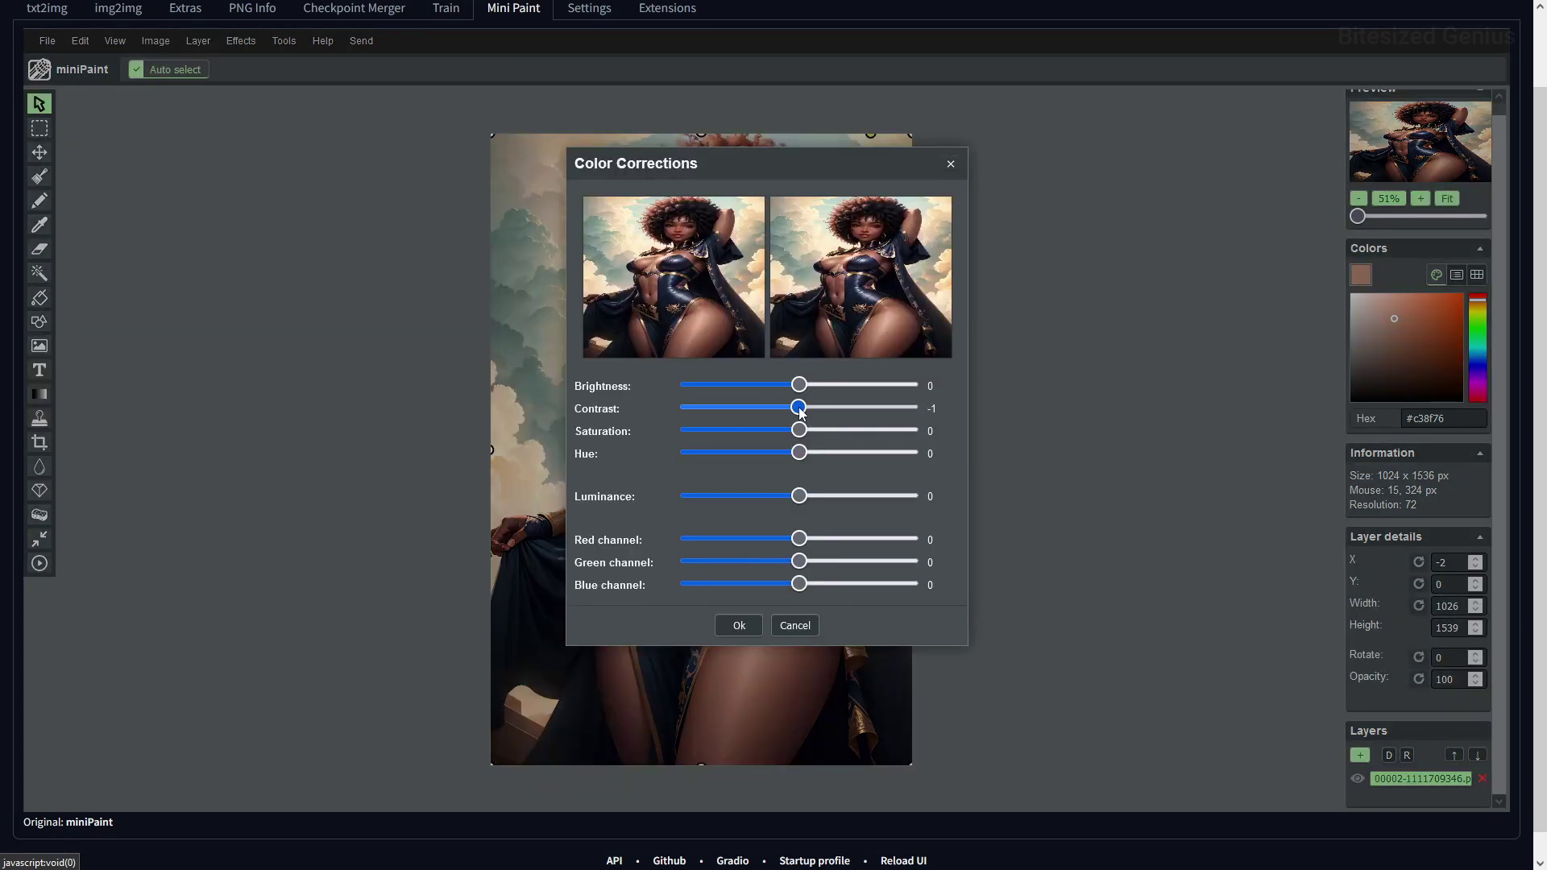
click(746, 408)
click(864, 430)
click(877, 453)
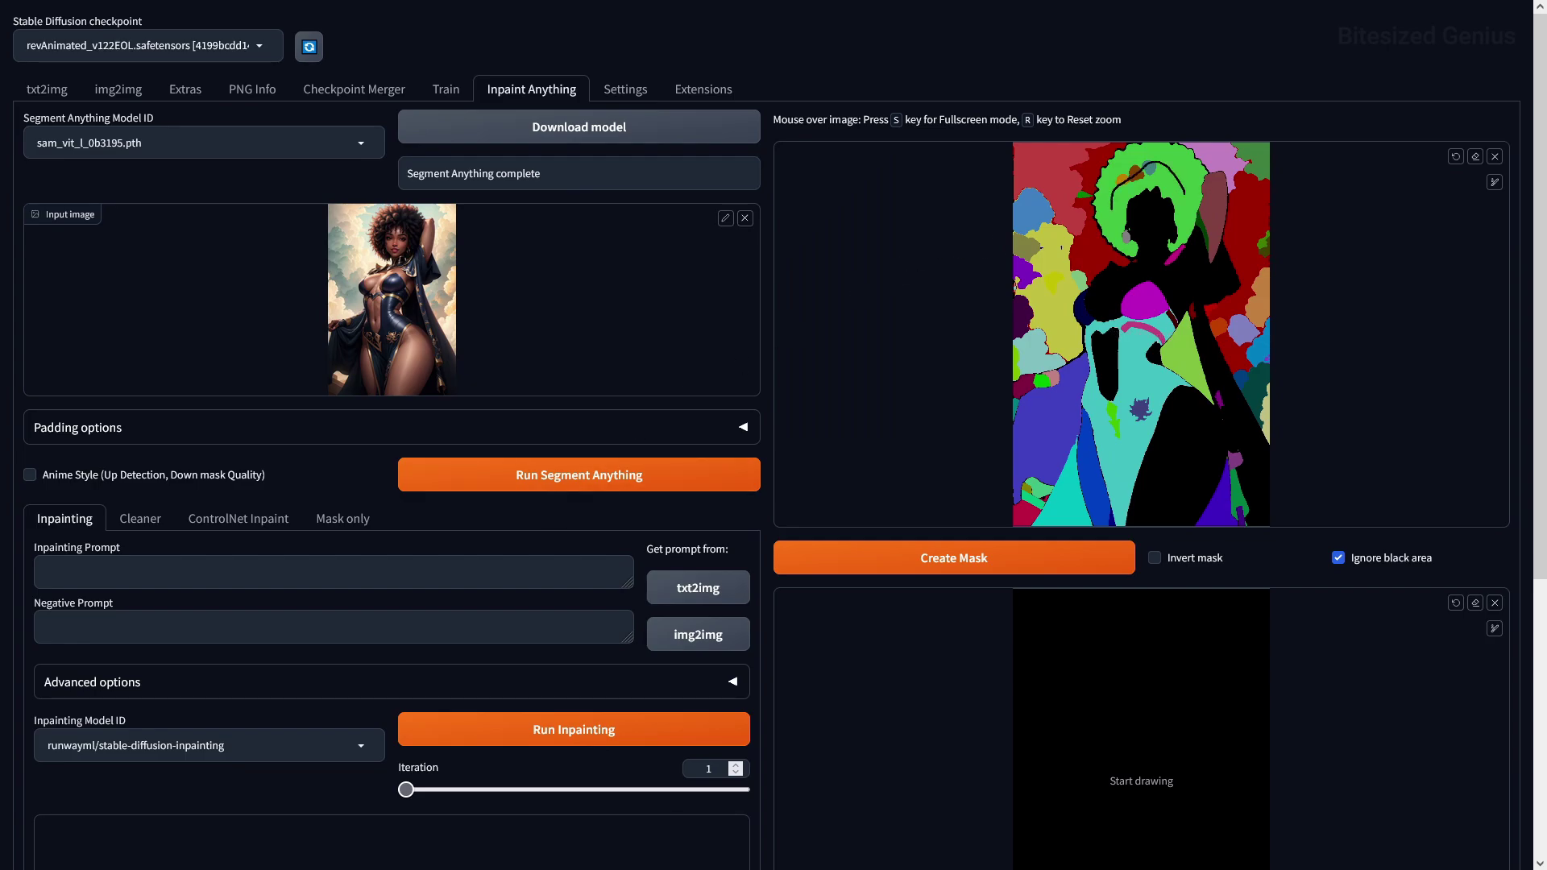
Create a mask from the hair segment and inpaint it as a blonde party afro wig
click(945, 565)
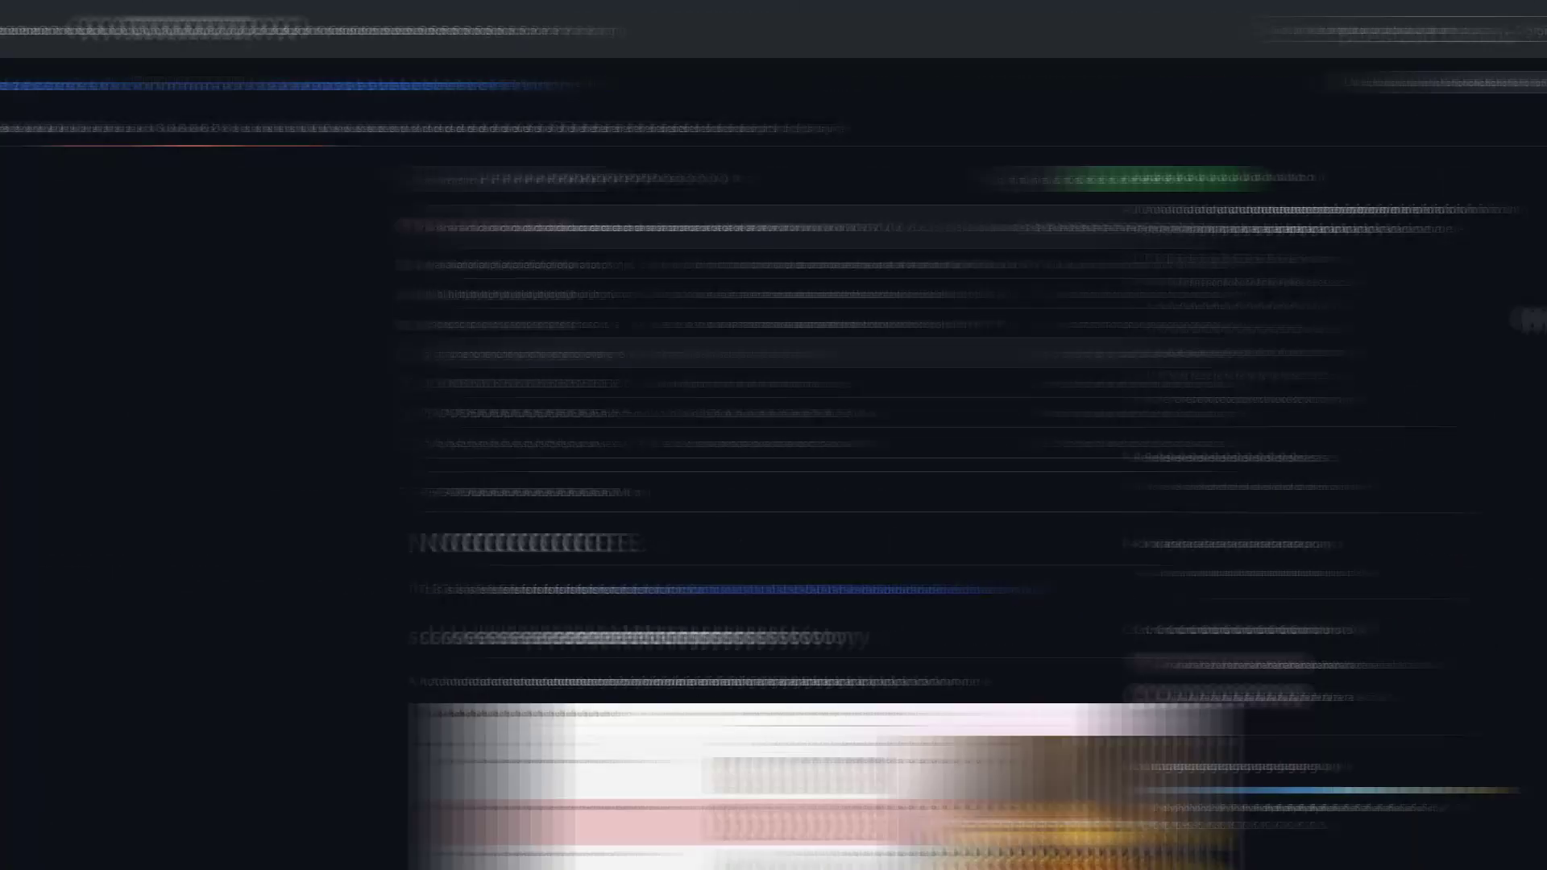
middle_click(1418, 318)
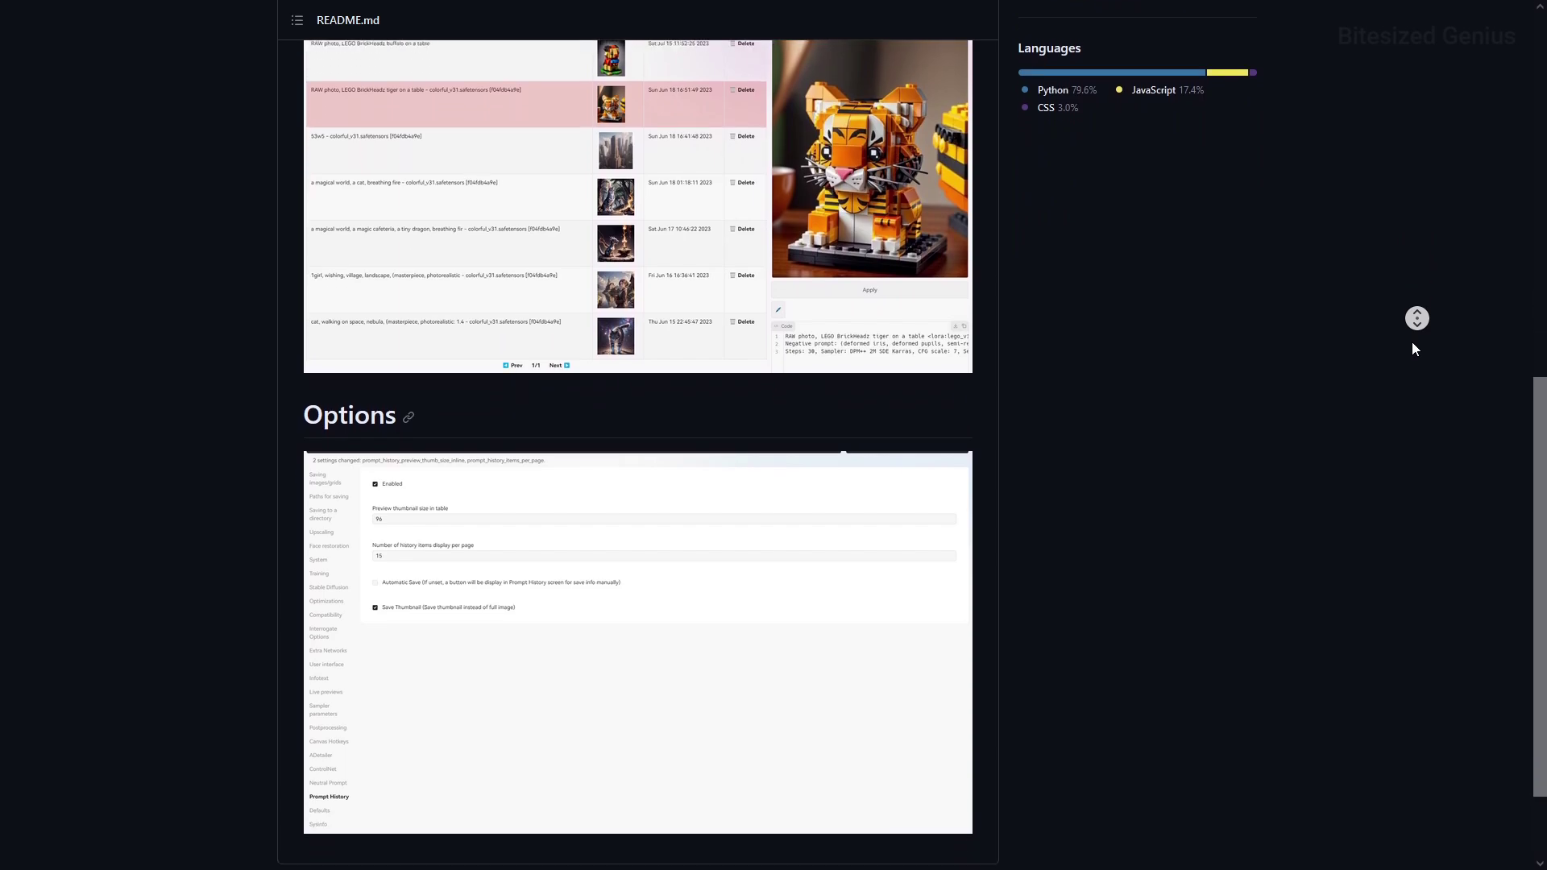
Replace the prompt 'a man' with 'a cat', generate it, and confirm it appears in Prompt History
middle_click(1412, 343)
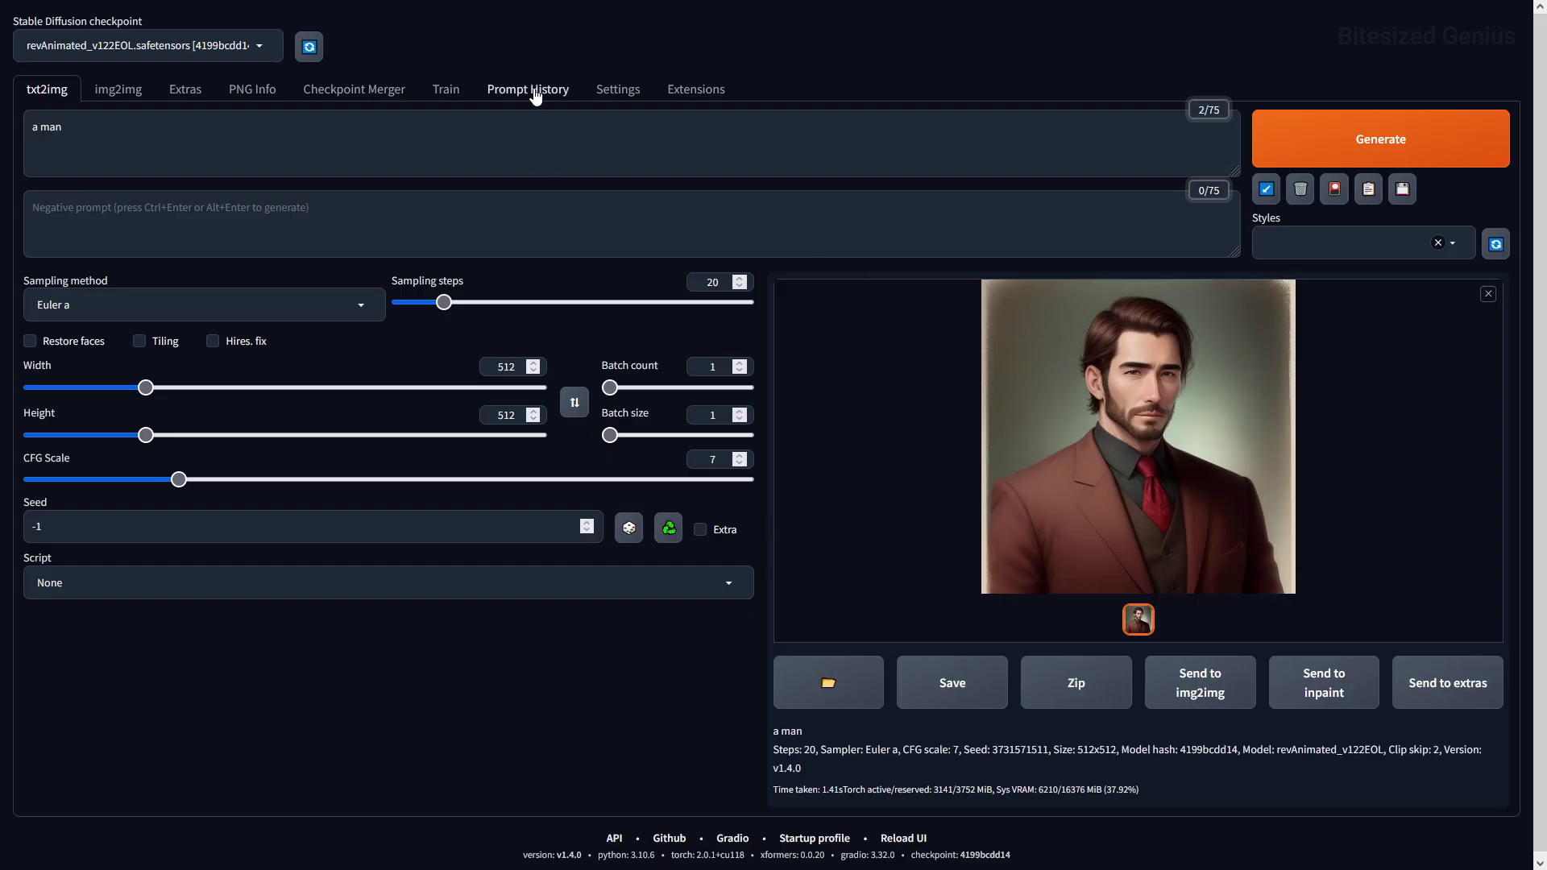
click(536, 94)
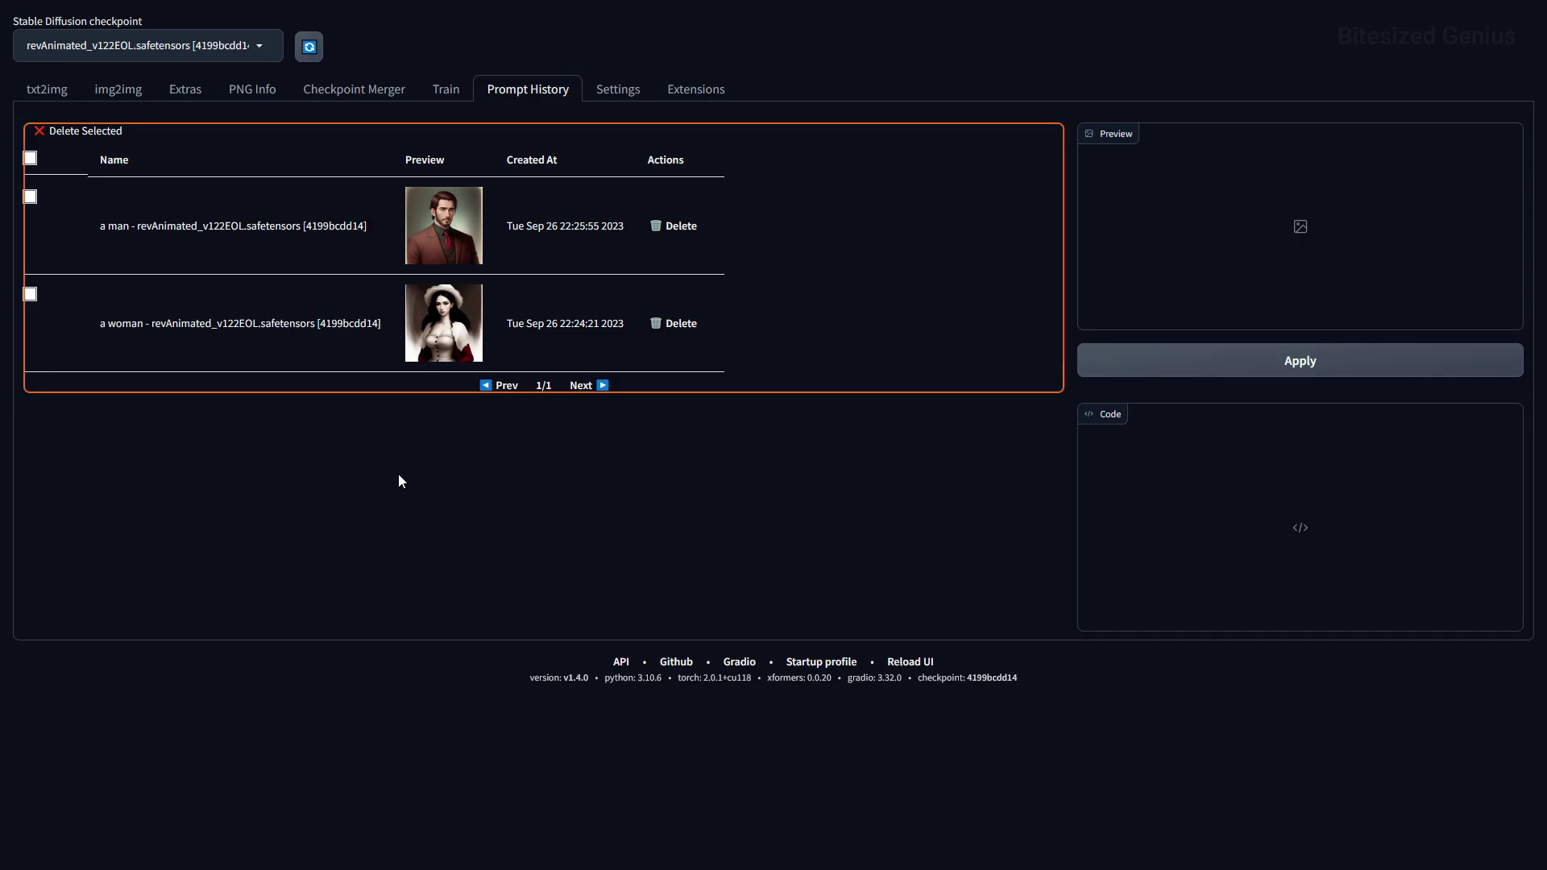
click(46, 90)
triple_click(31, 151)
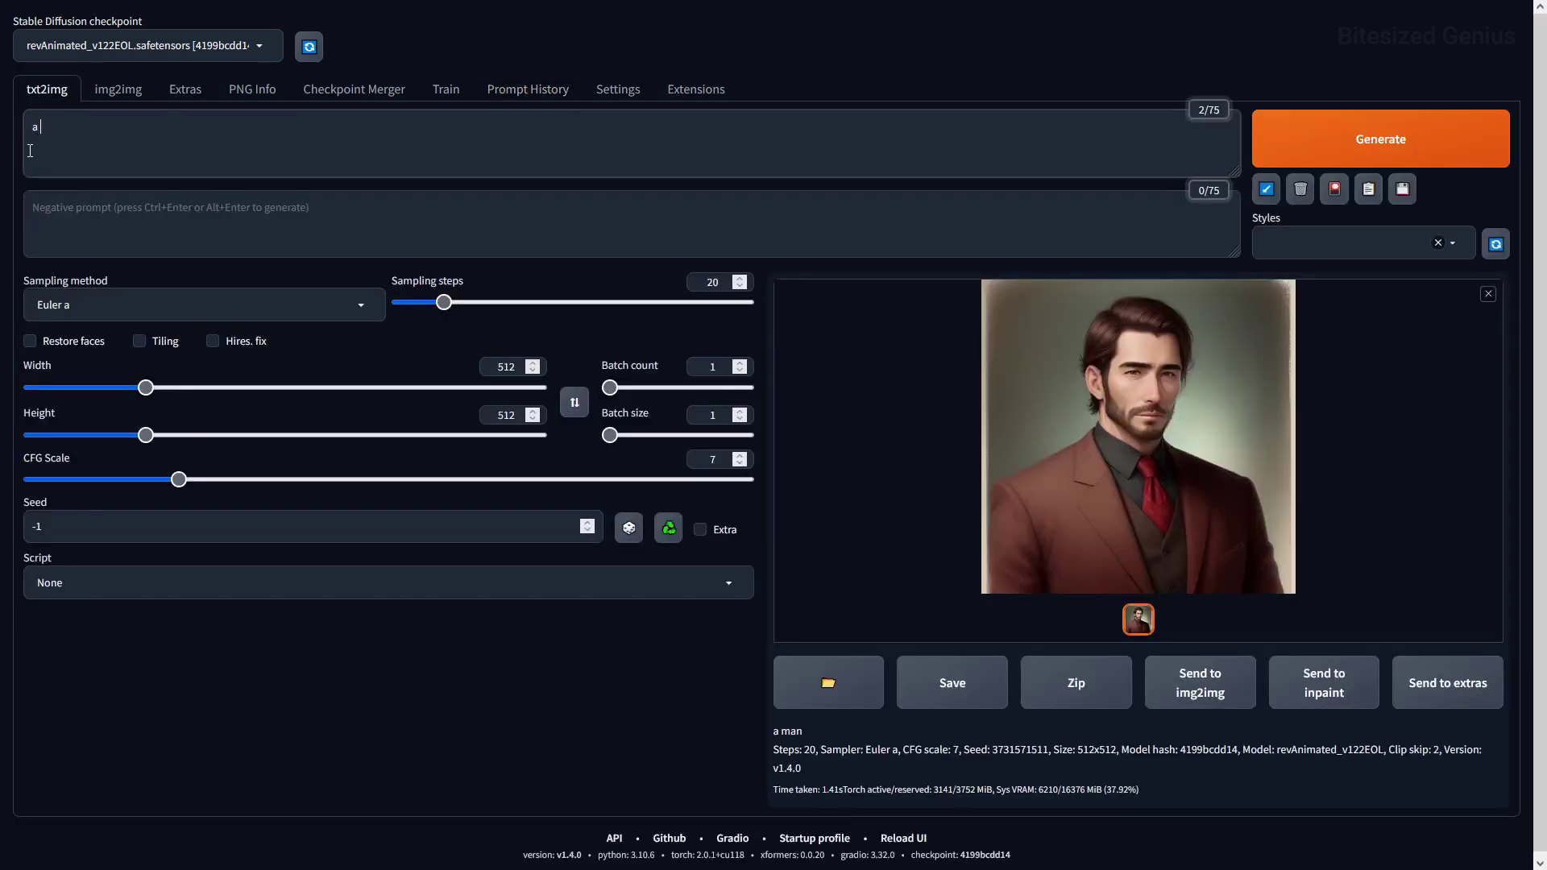
text(a cat)
click(1259, 141)
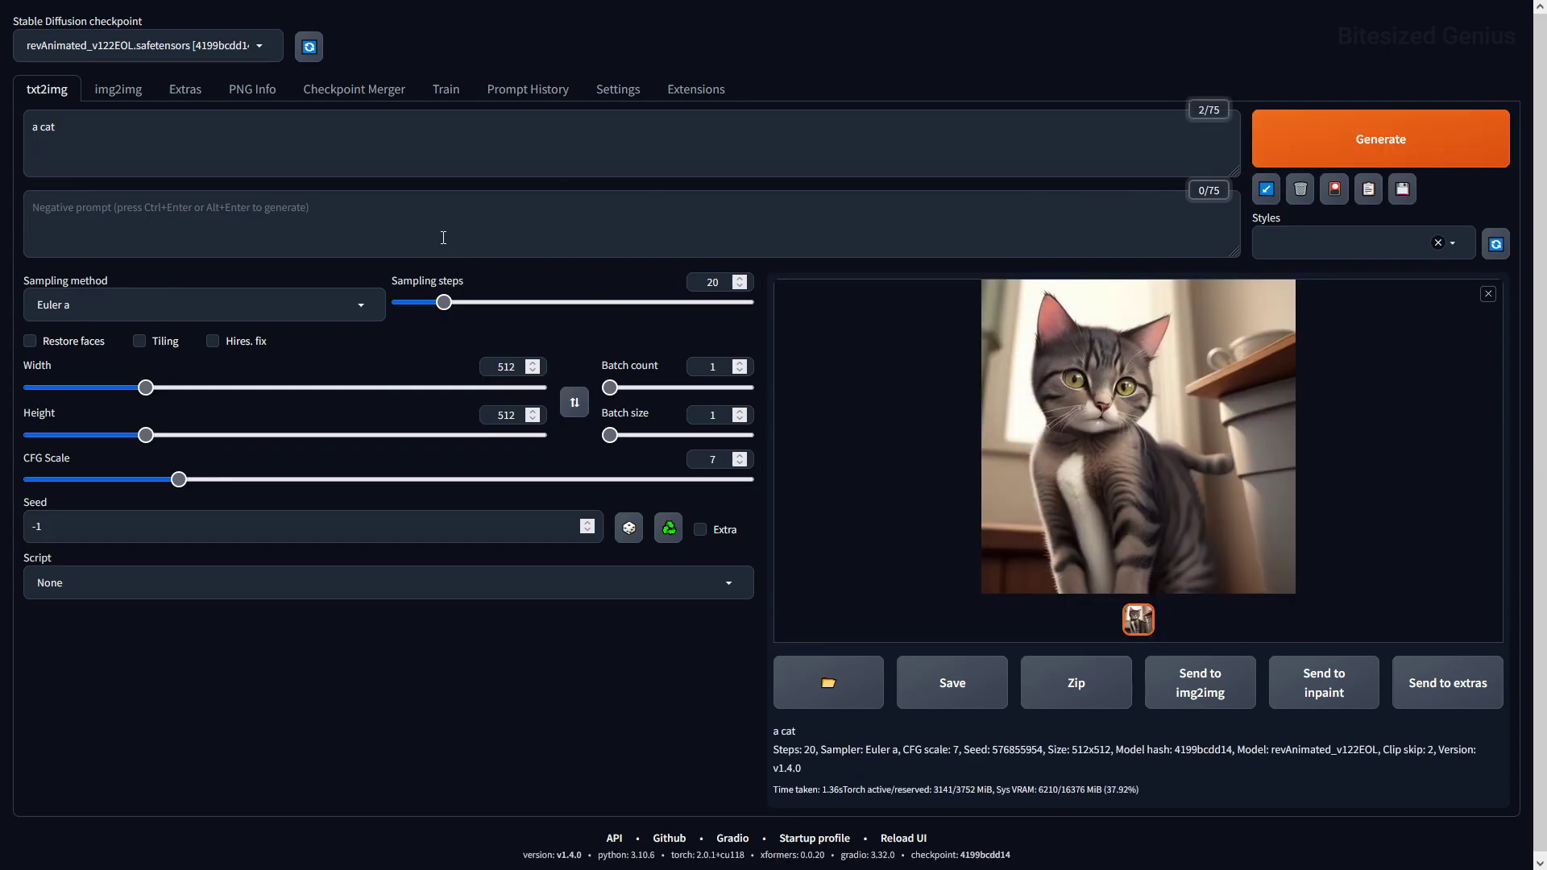
click(520, 95)
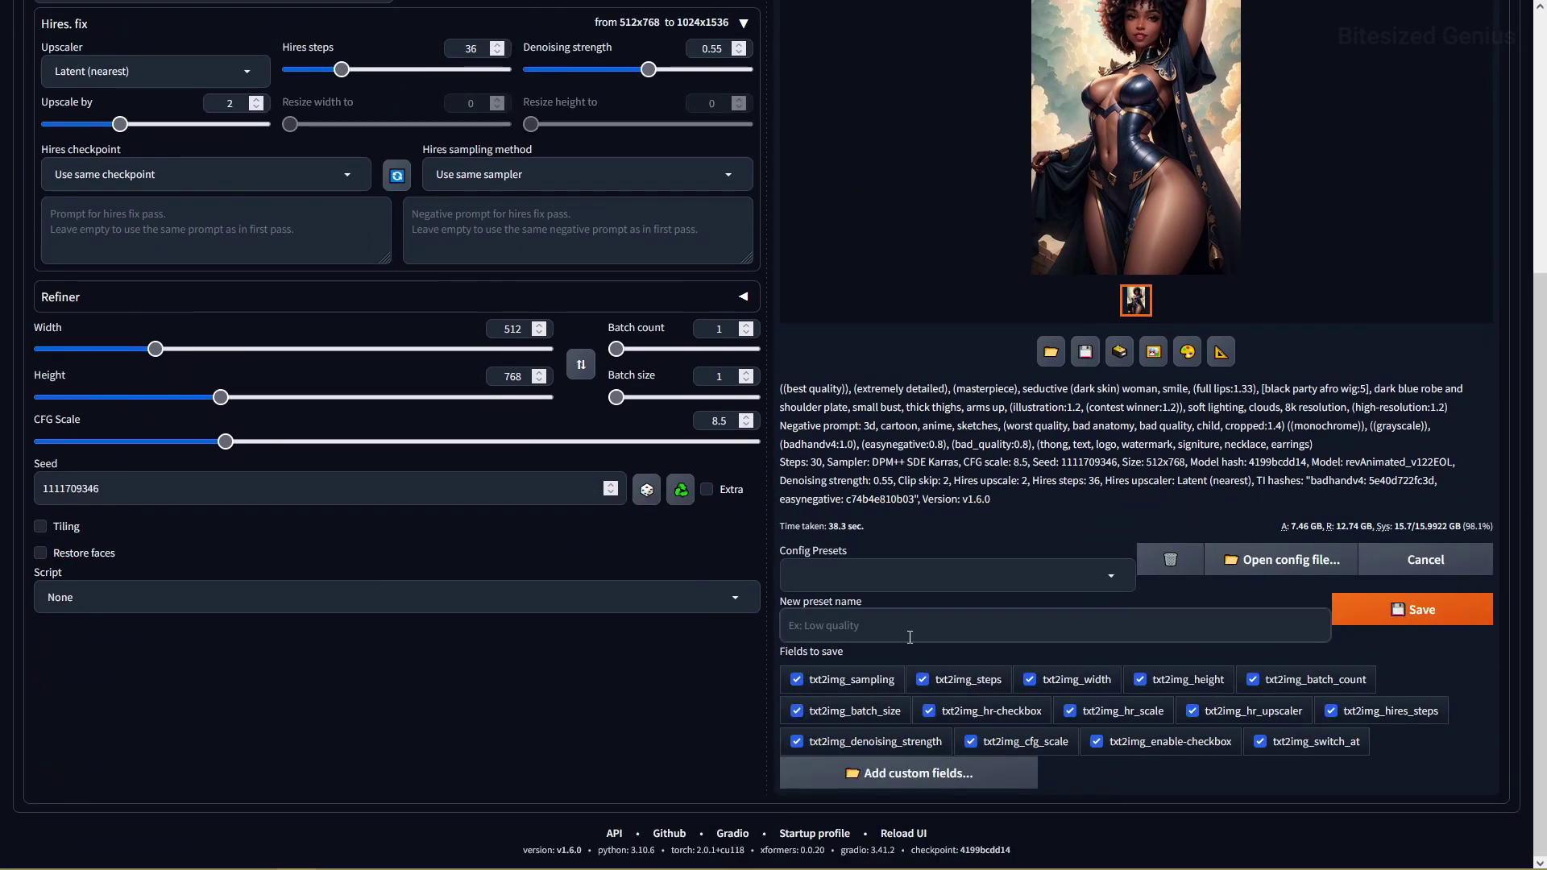
Save the settings as preset 'revAnimatedPreset', load 1080p, then switch back to revAnimatedPreset
text(revAnimatedPreset)
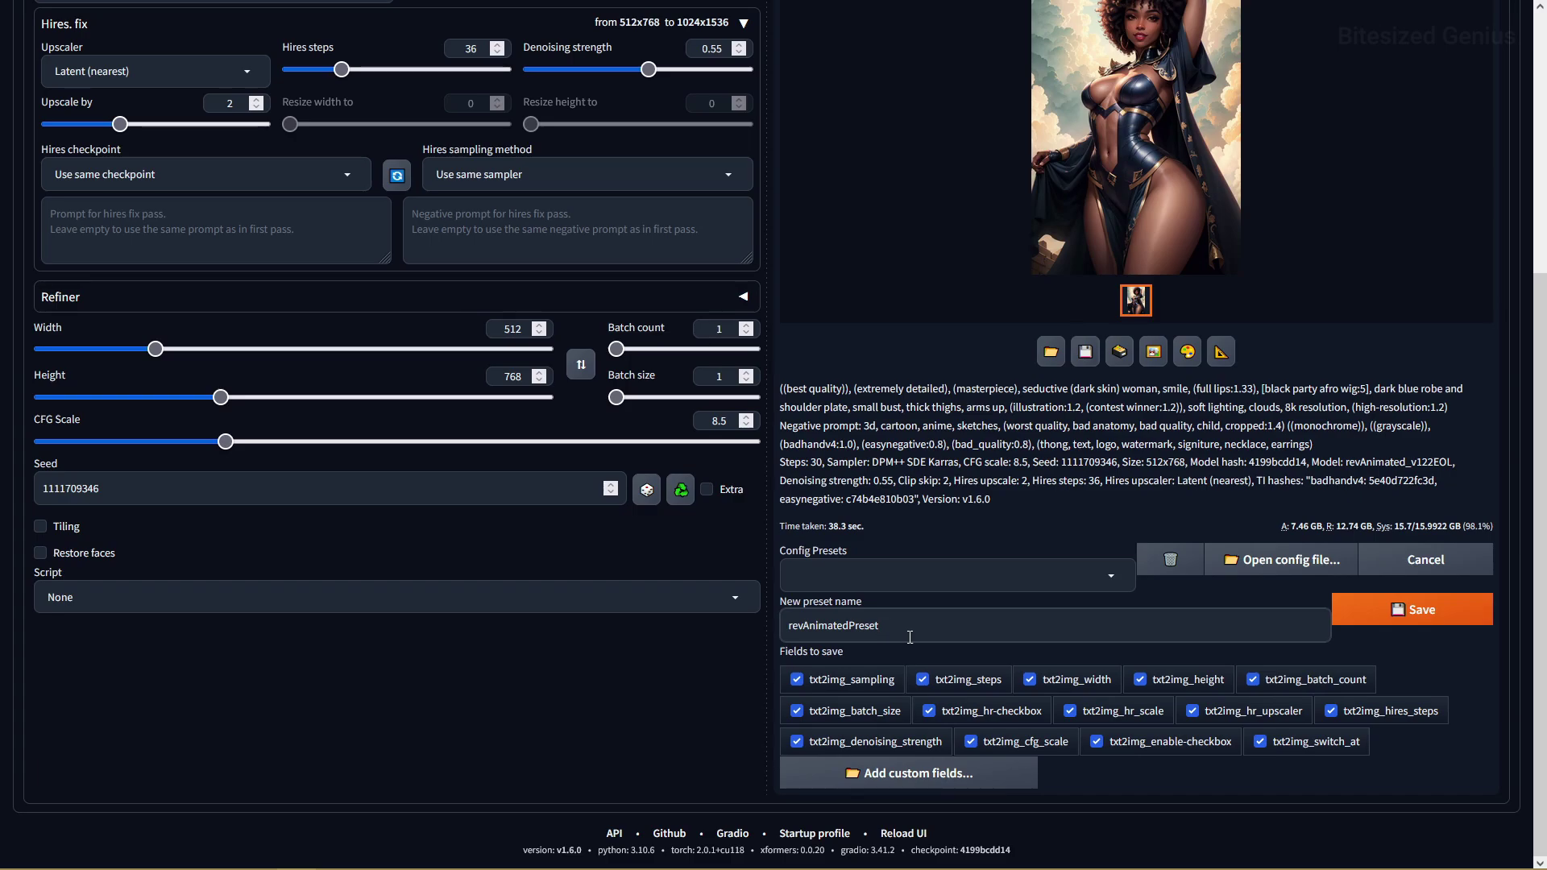
click(1418, 625)
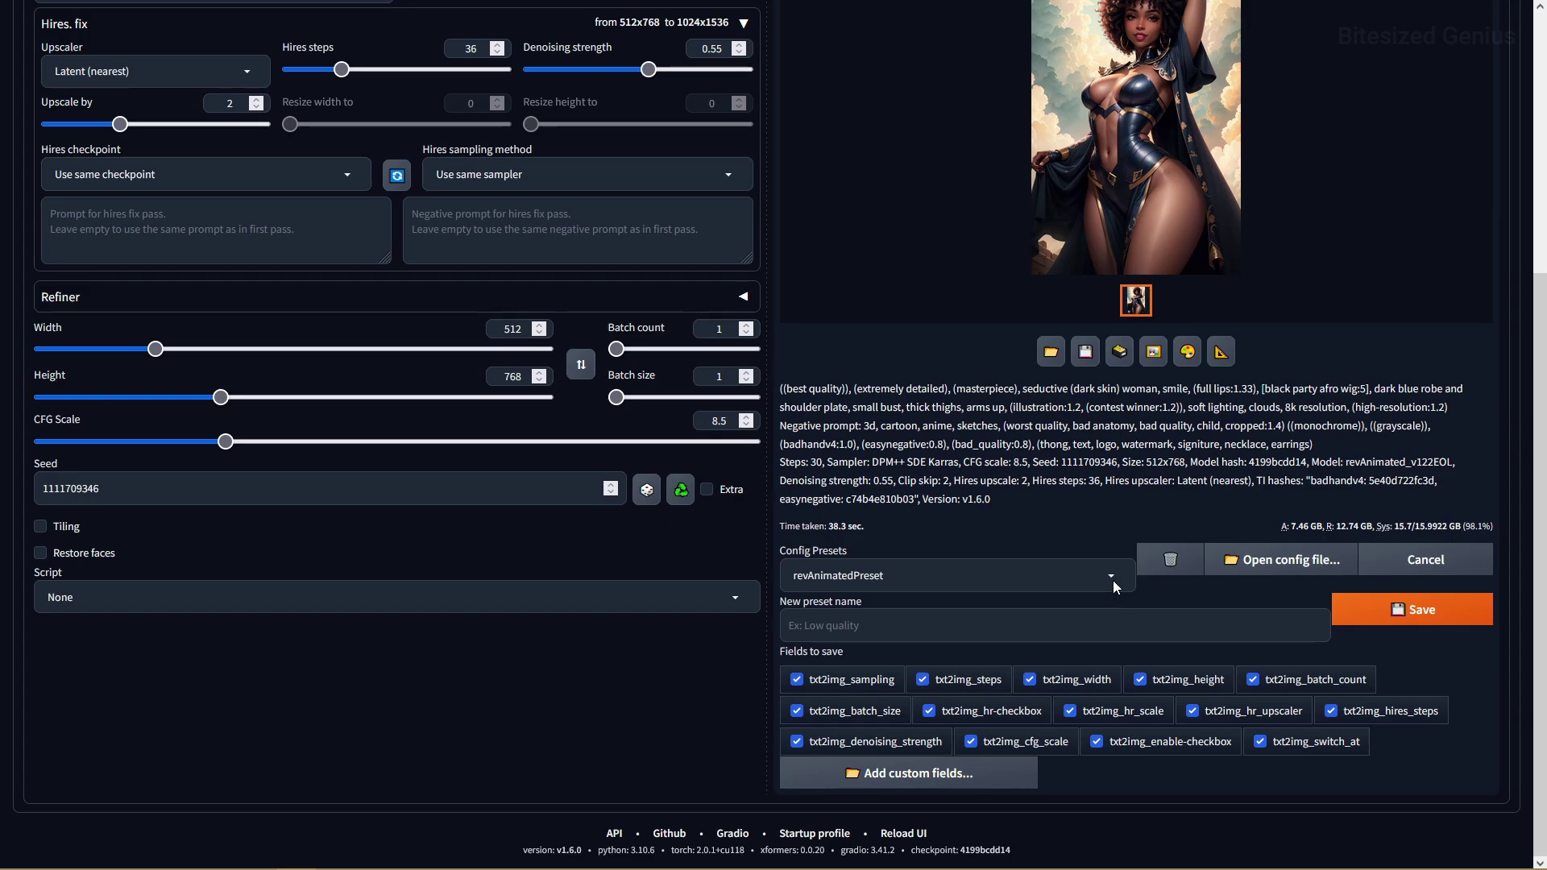
scroll(1114, 581, up, 1)
click(1115, 652)
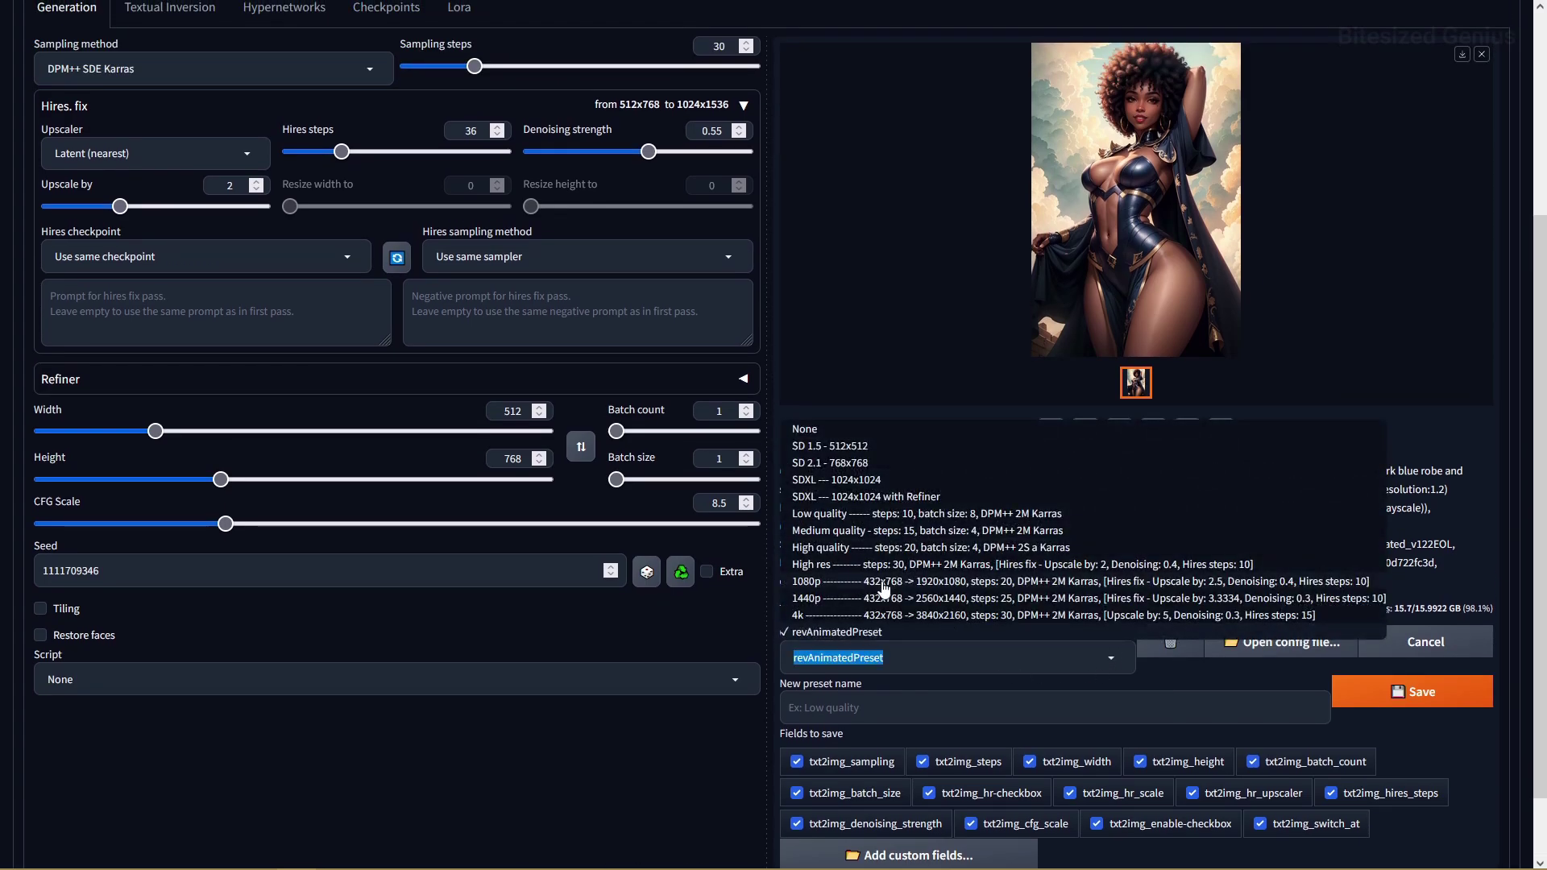
click(884, 583)
click(1092, 669)
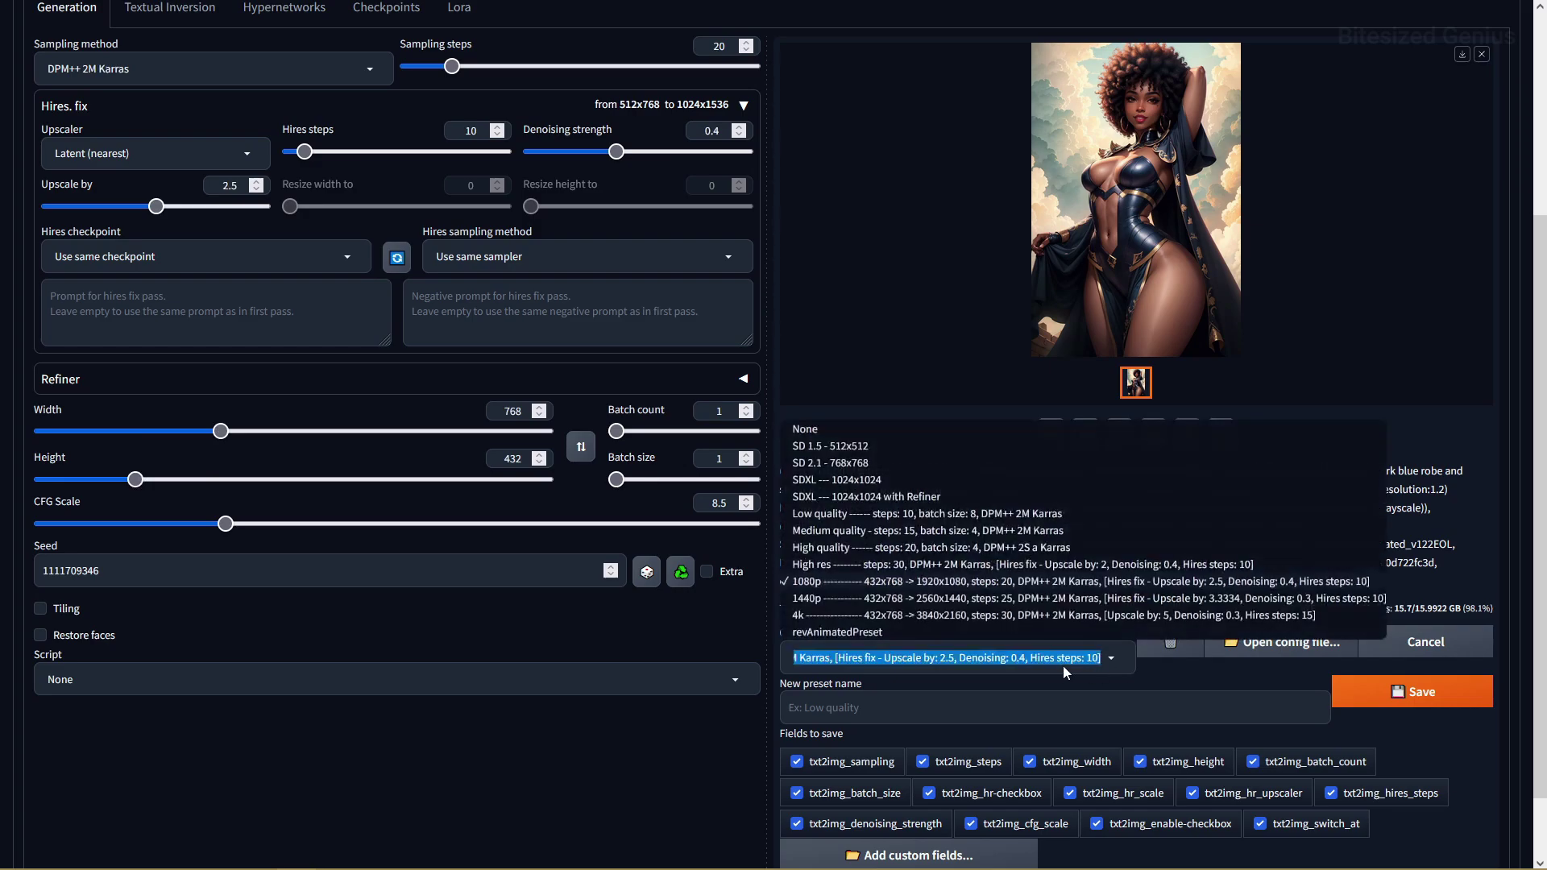
click(900, 640)
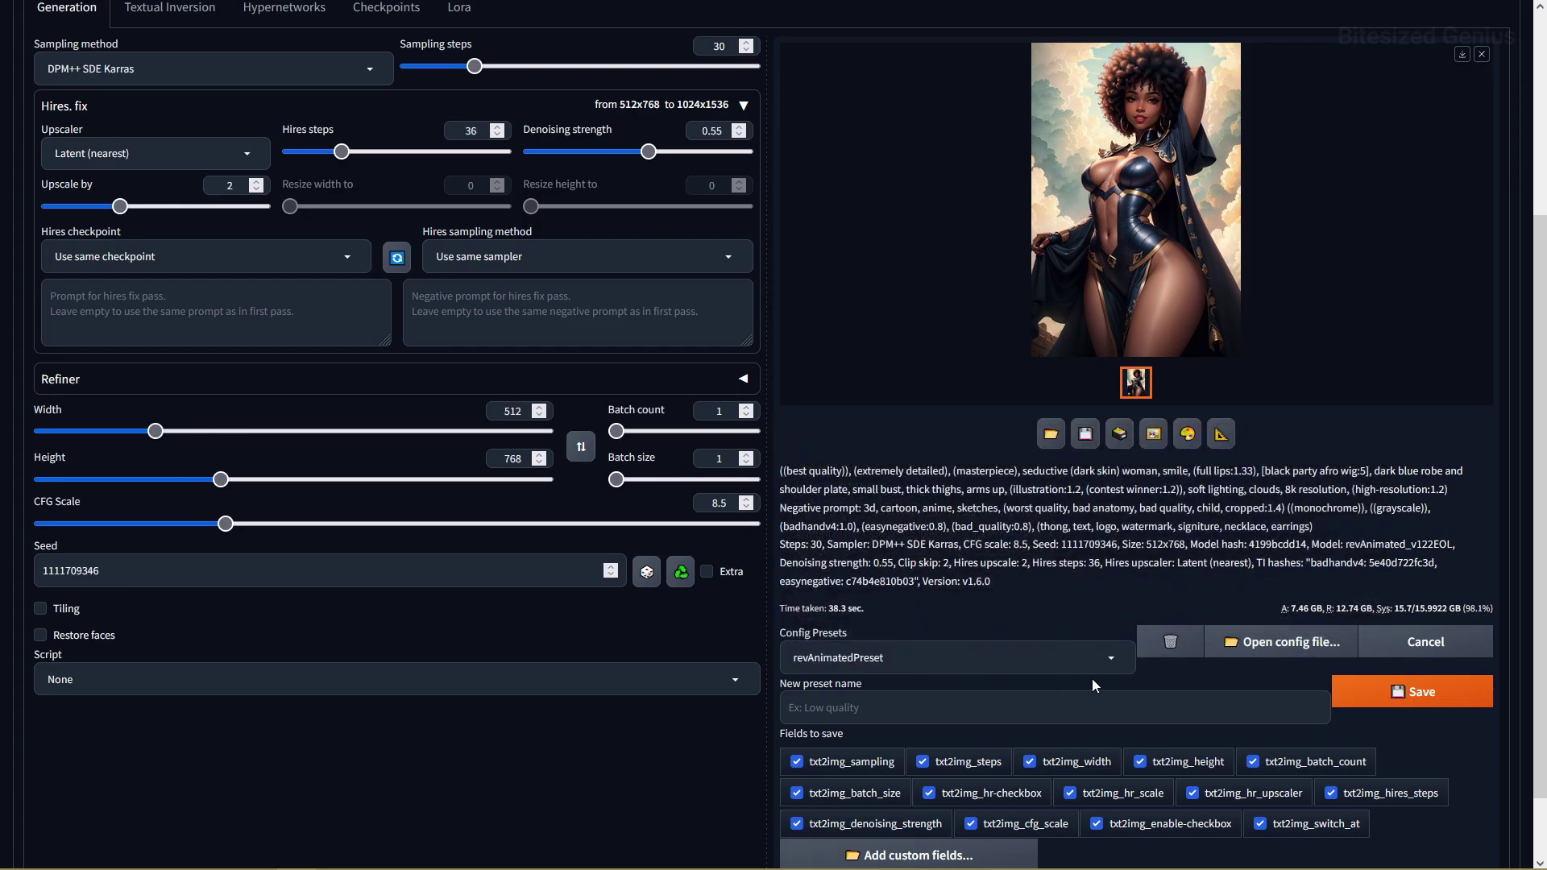
click(1109, 662)
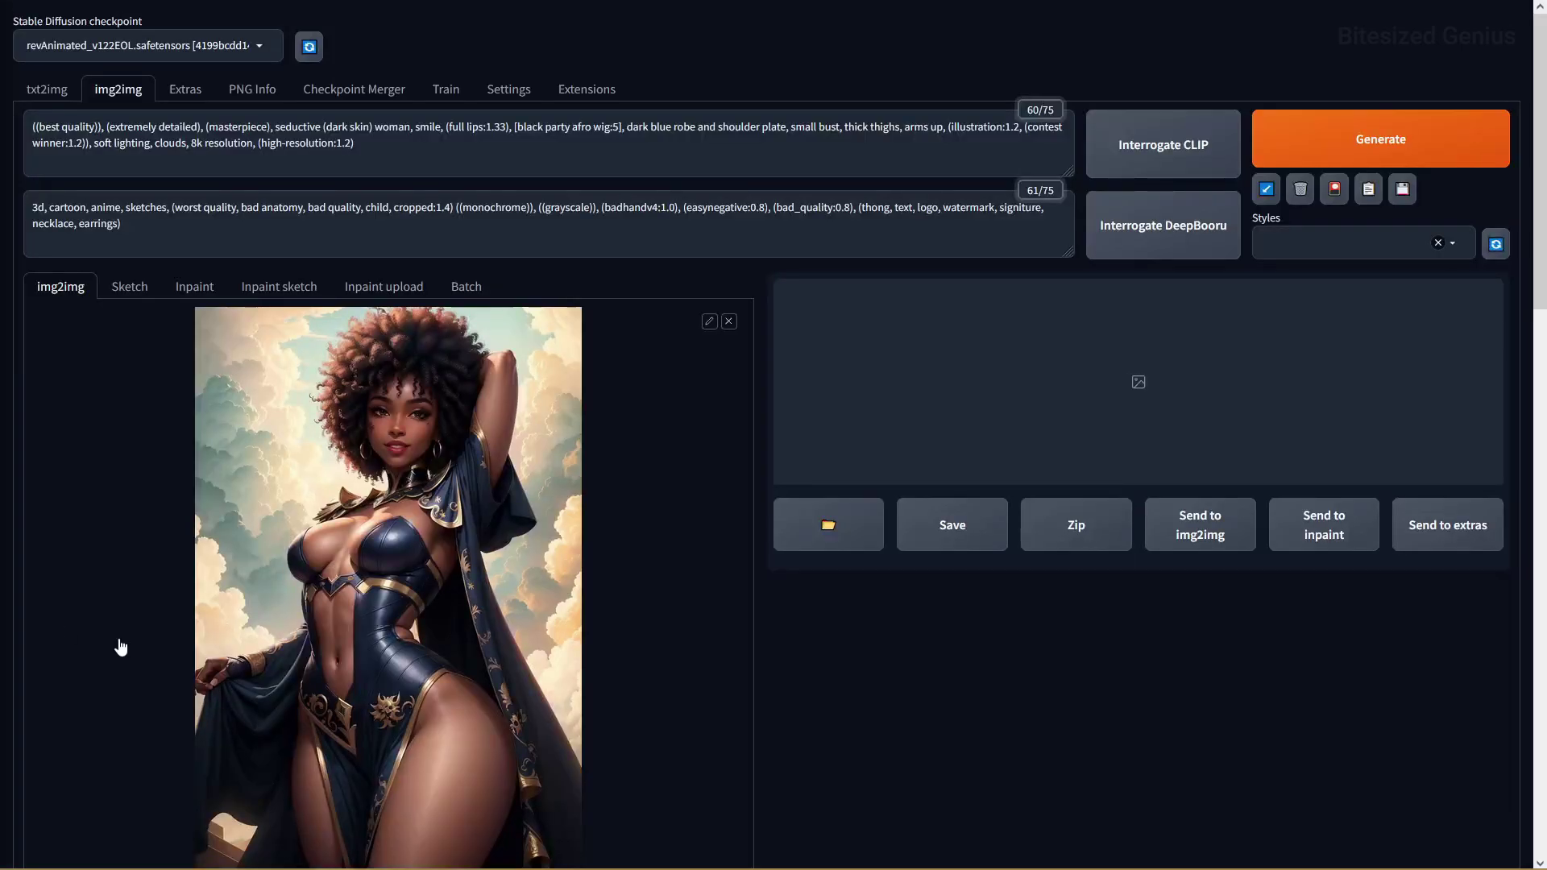
Set ControlNet Unit 0's control type to Tile/Blur
middle_click(874, 608)
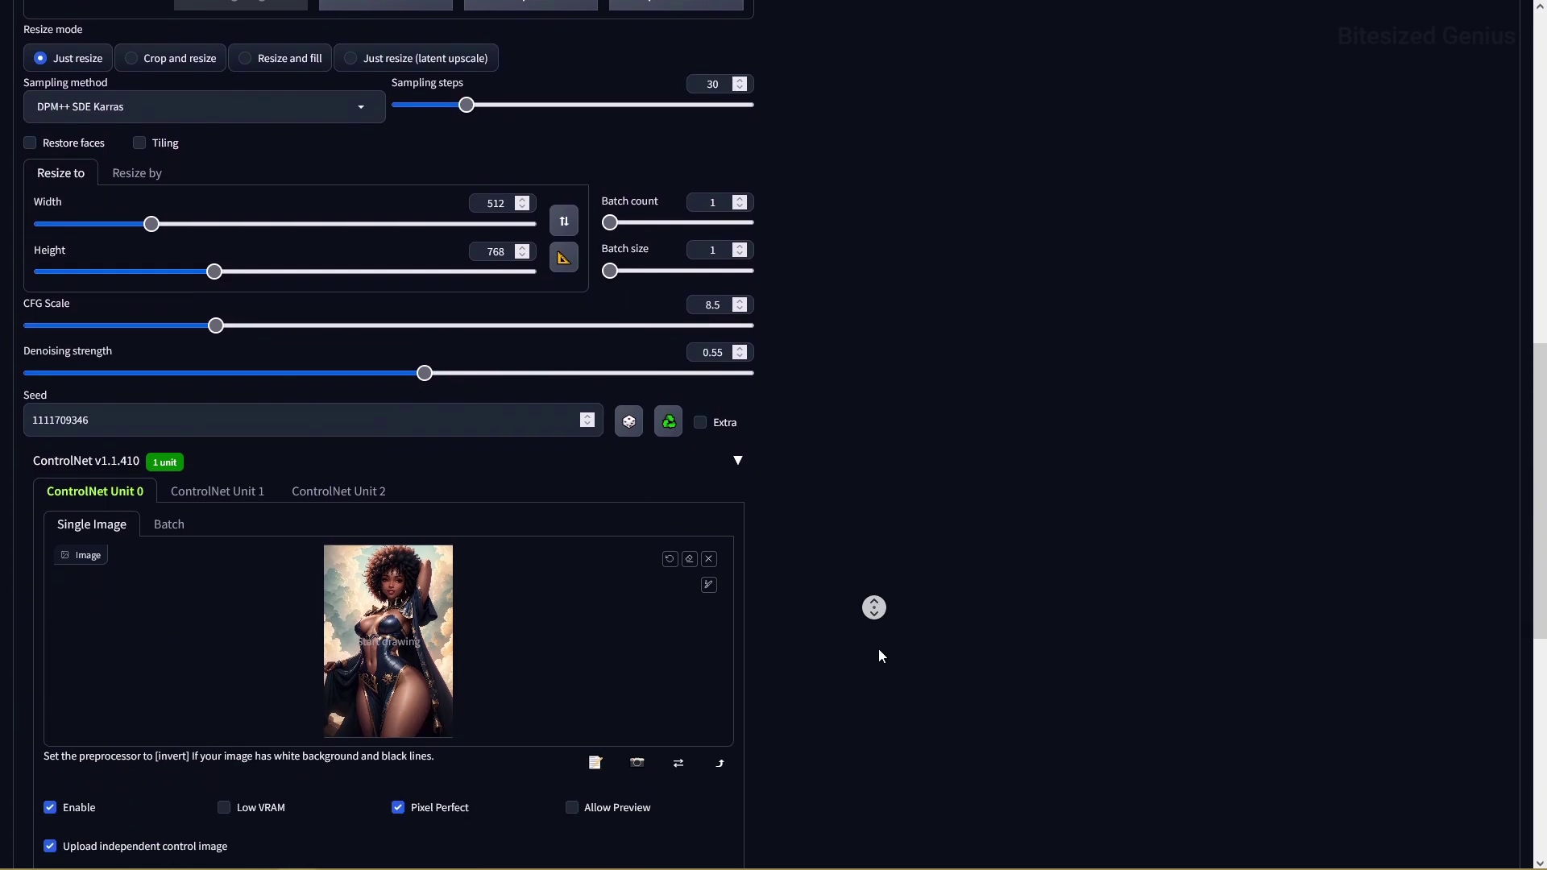
click(866, 637)
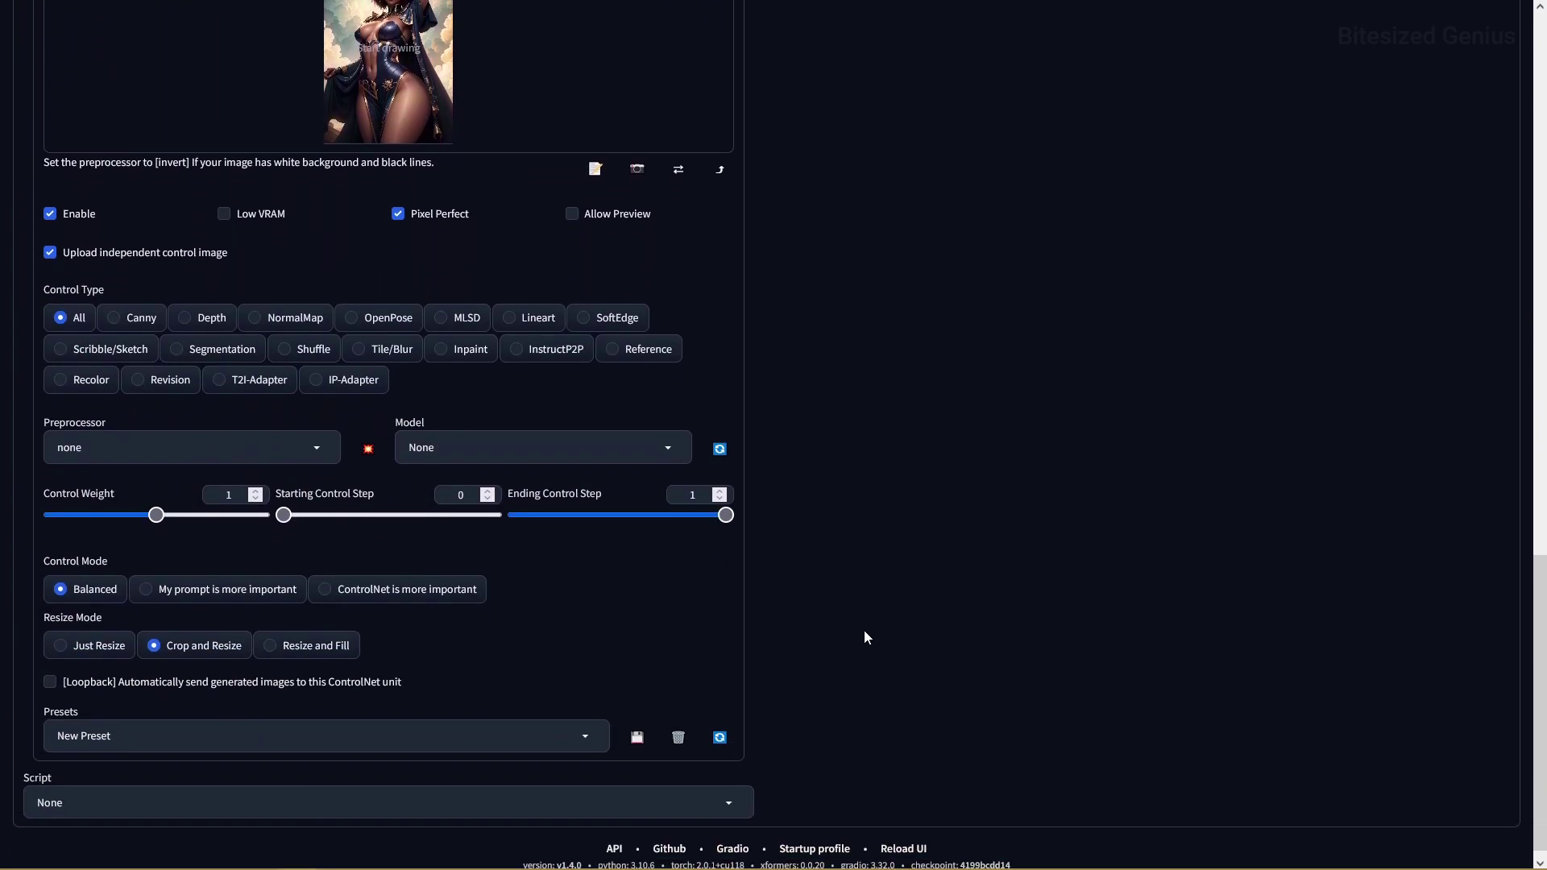
click(386, 353)
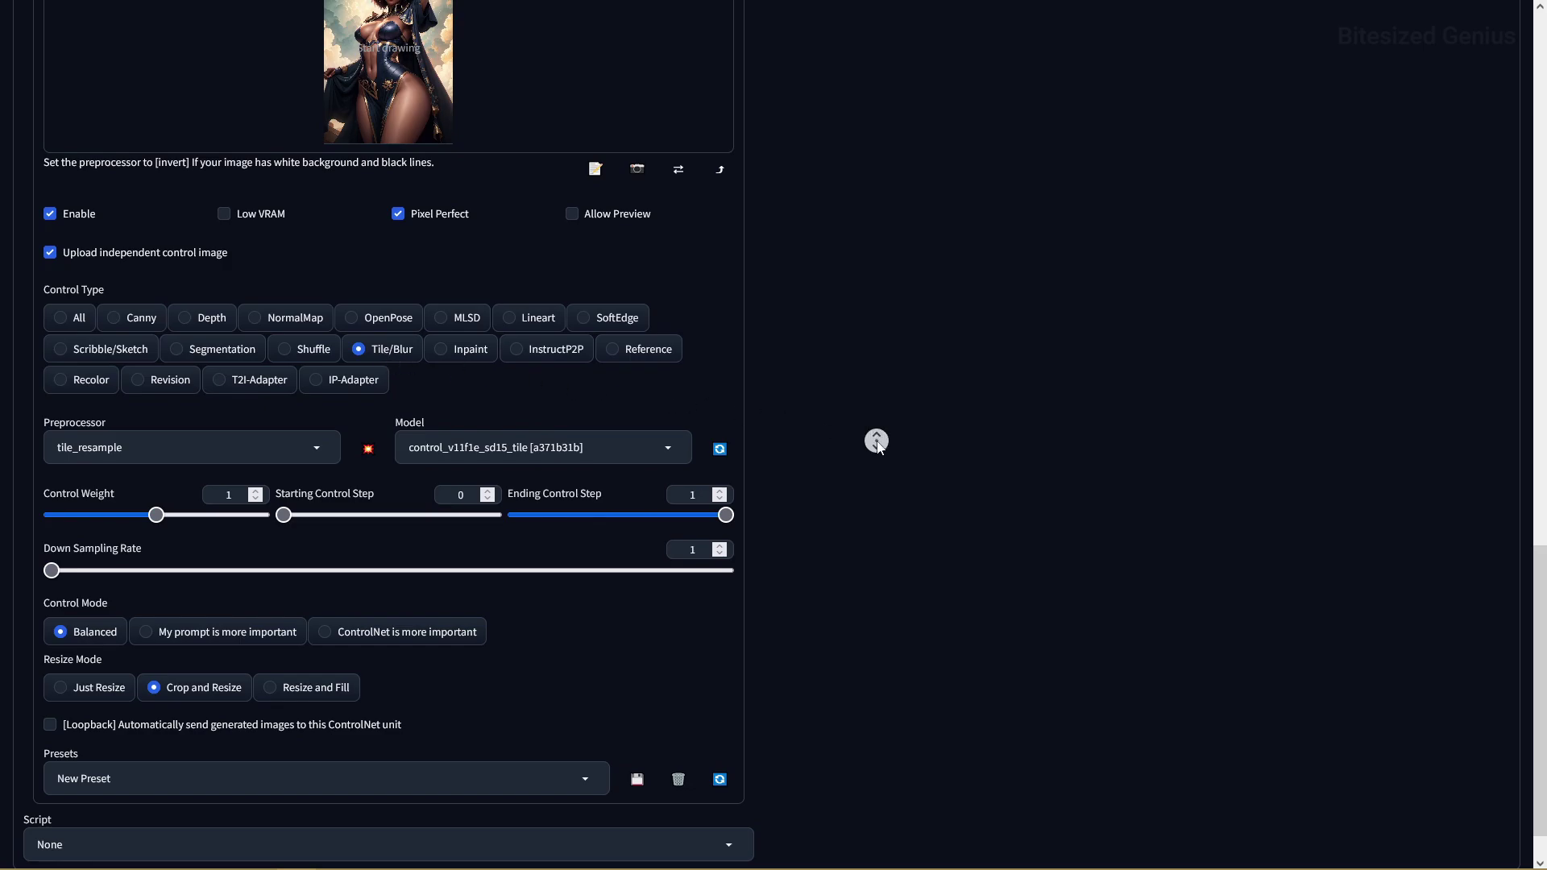
click(875, 481)
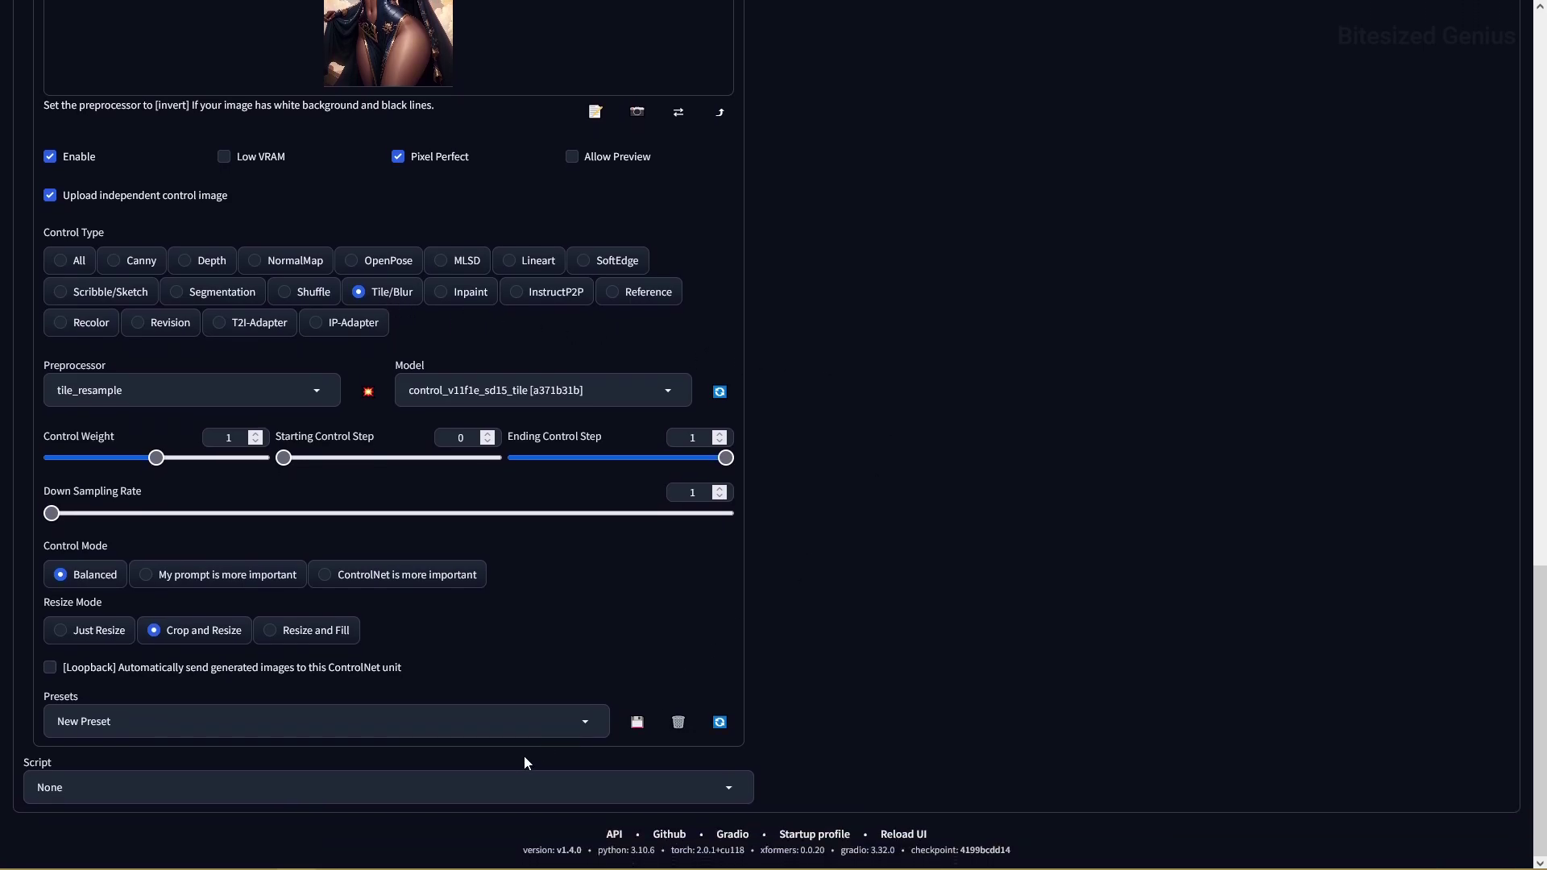
Choose the Ultimate SD upscale script, Scale from image size, and R-ESRGAN 4x+ upscaler
click(487, 784)
click(218, 763)
middle_click(1064, 476)
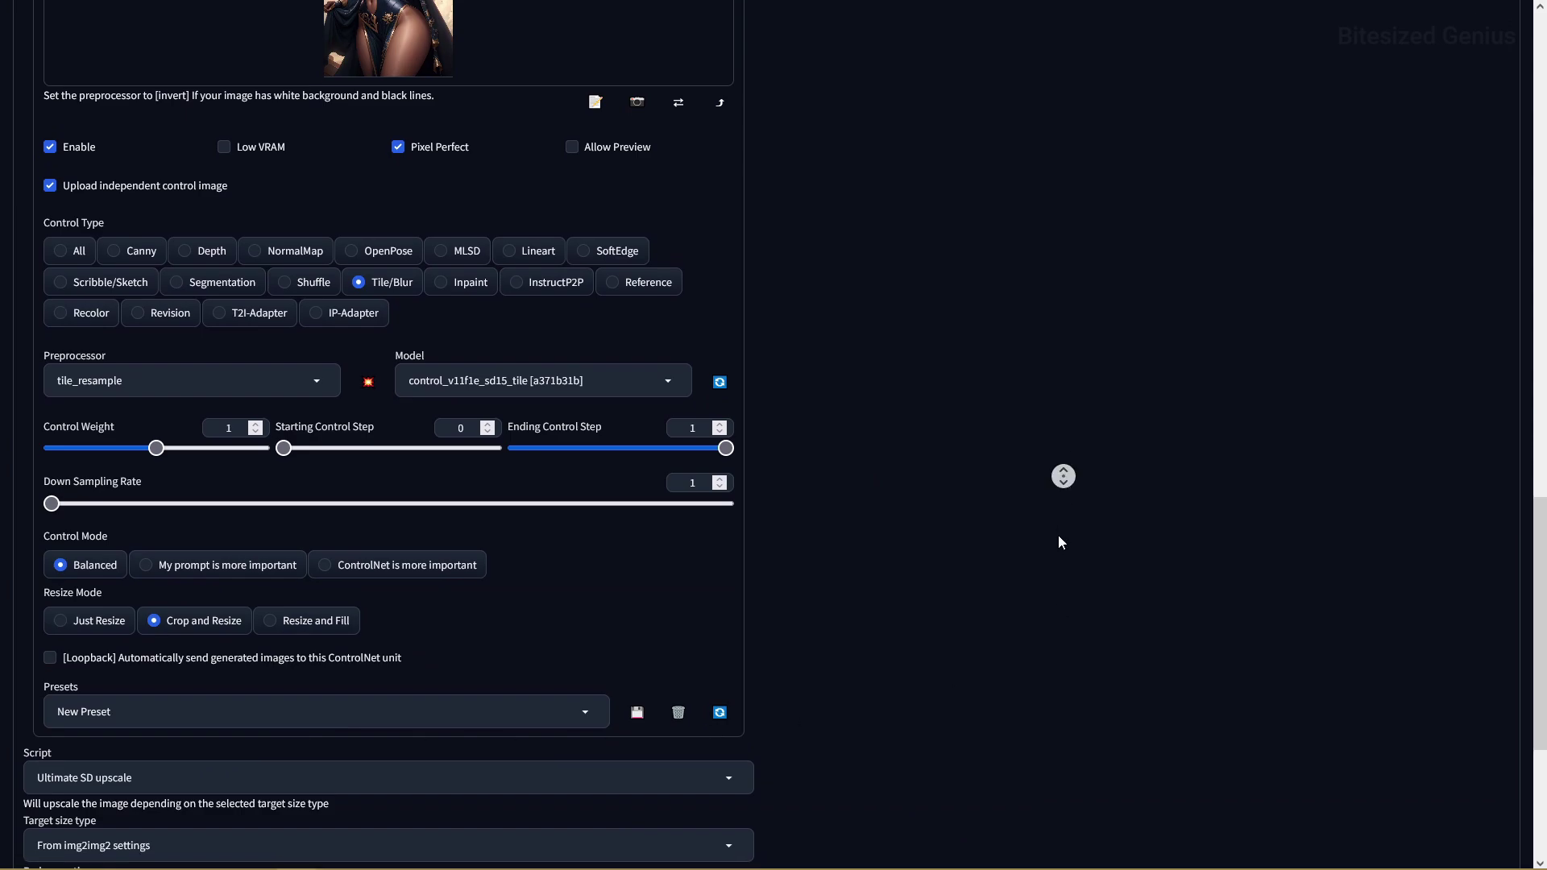
click(1056, 545)
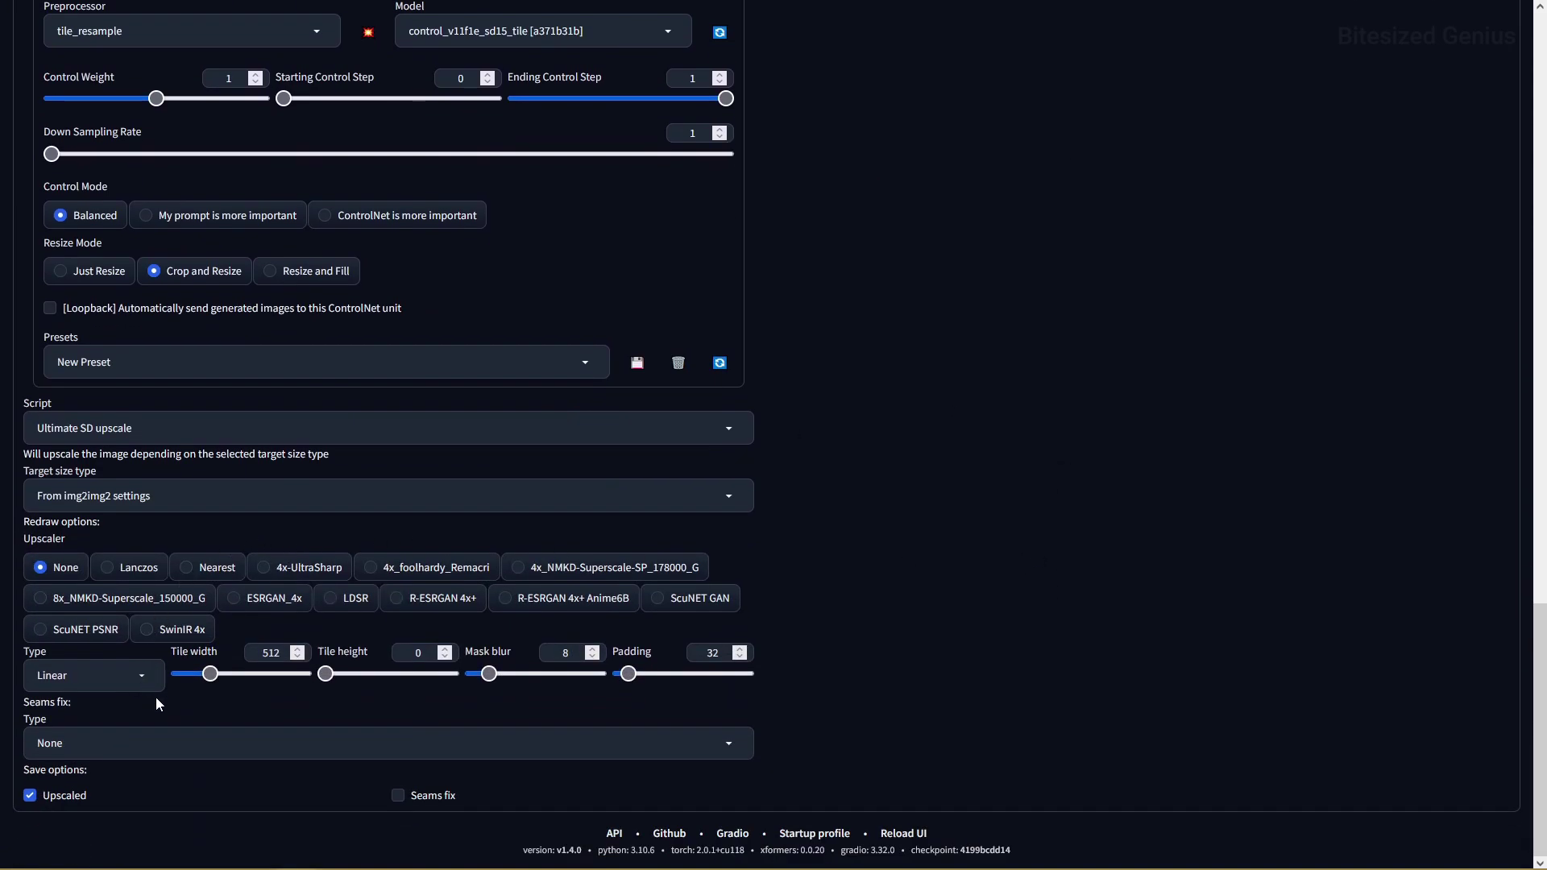
click(171, 496)
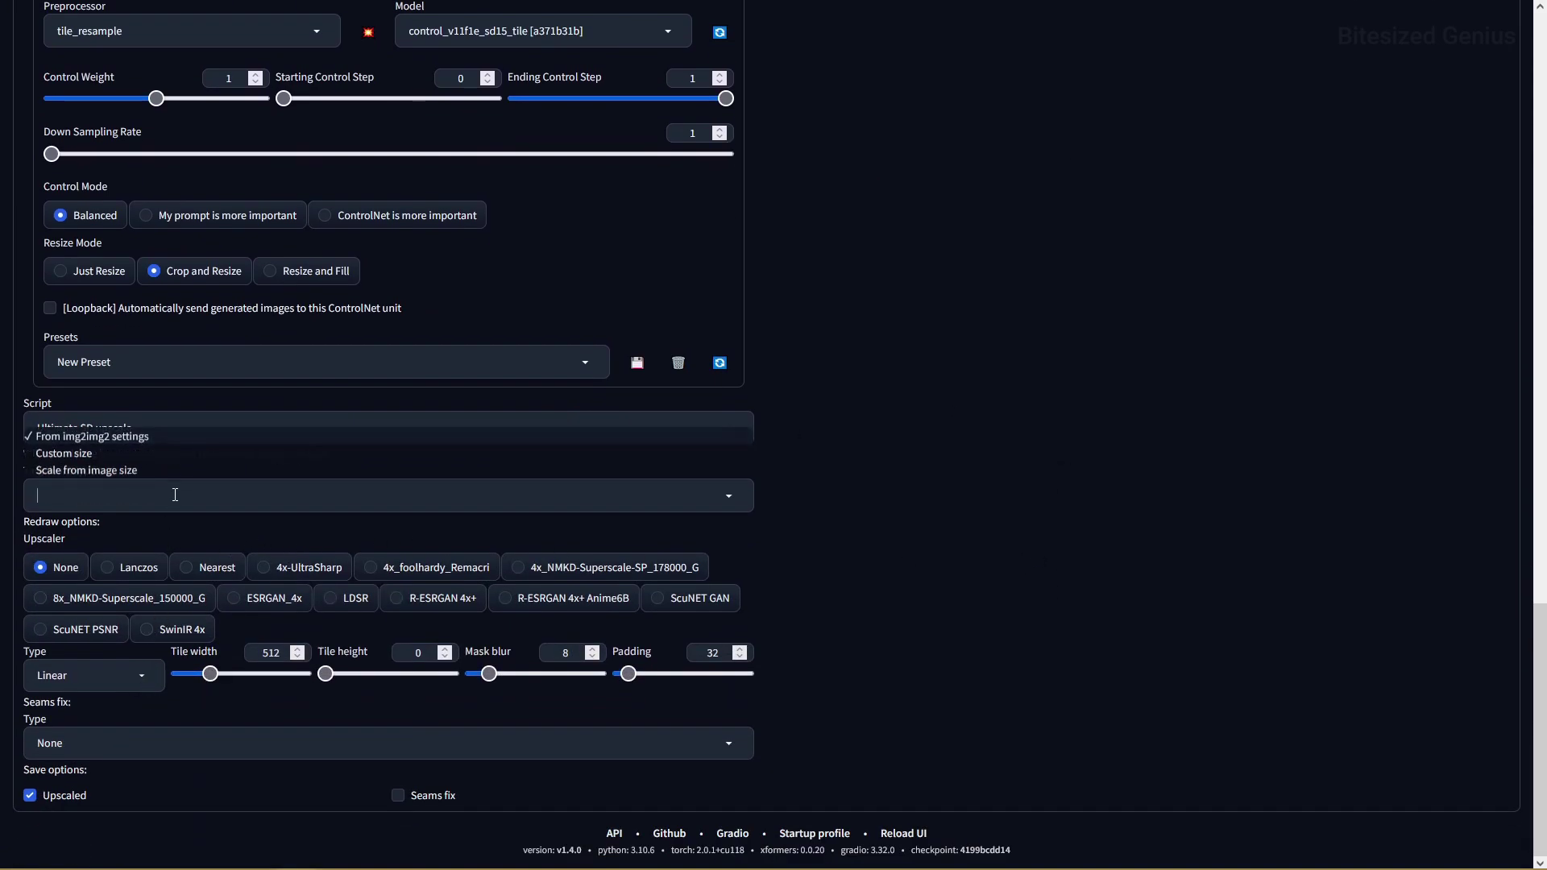
click(103, 472)
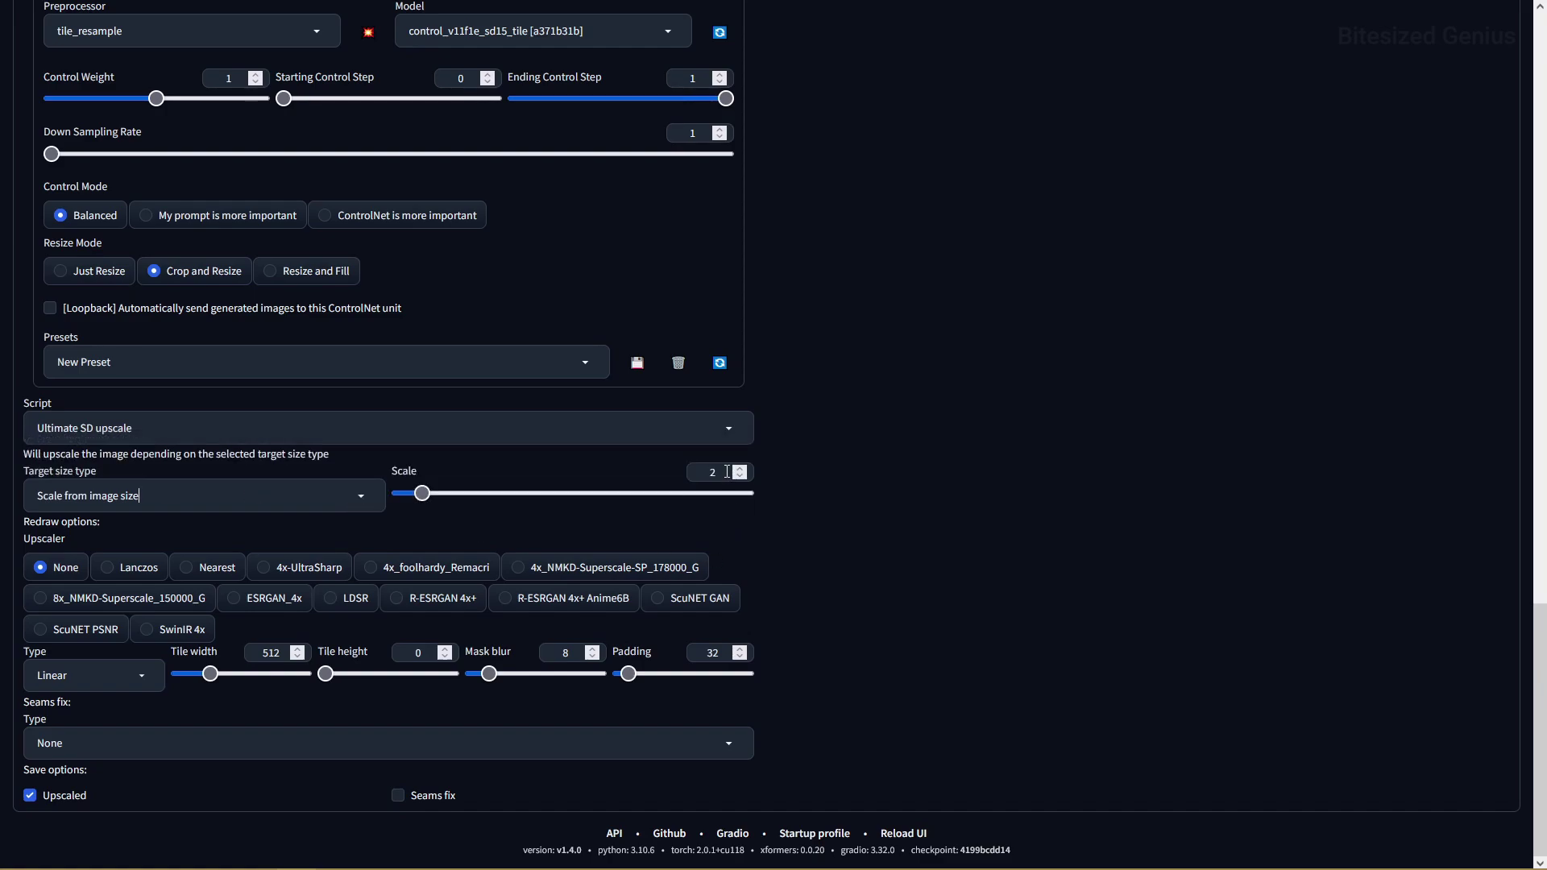
click(440, 599)
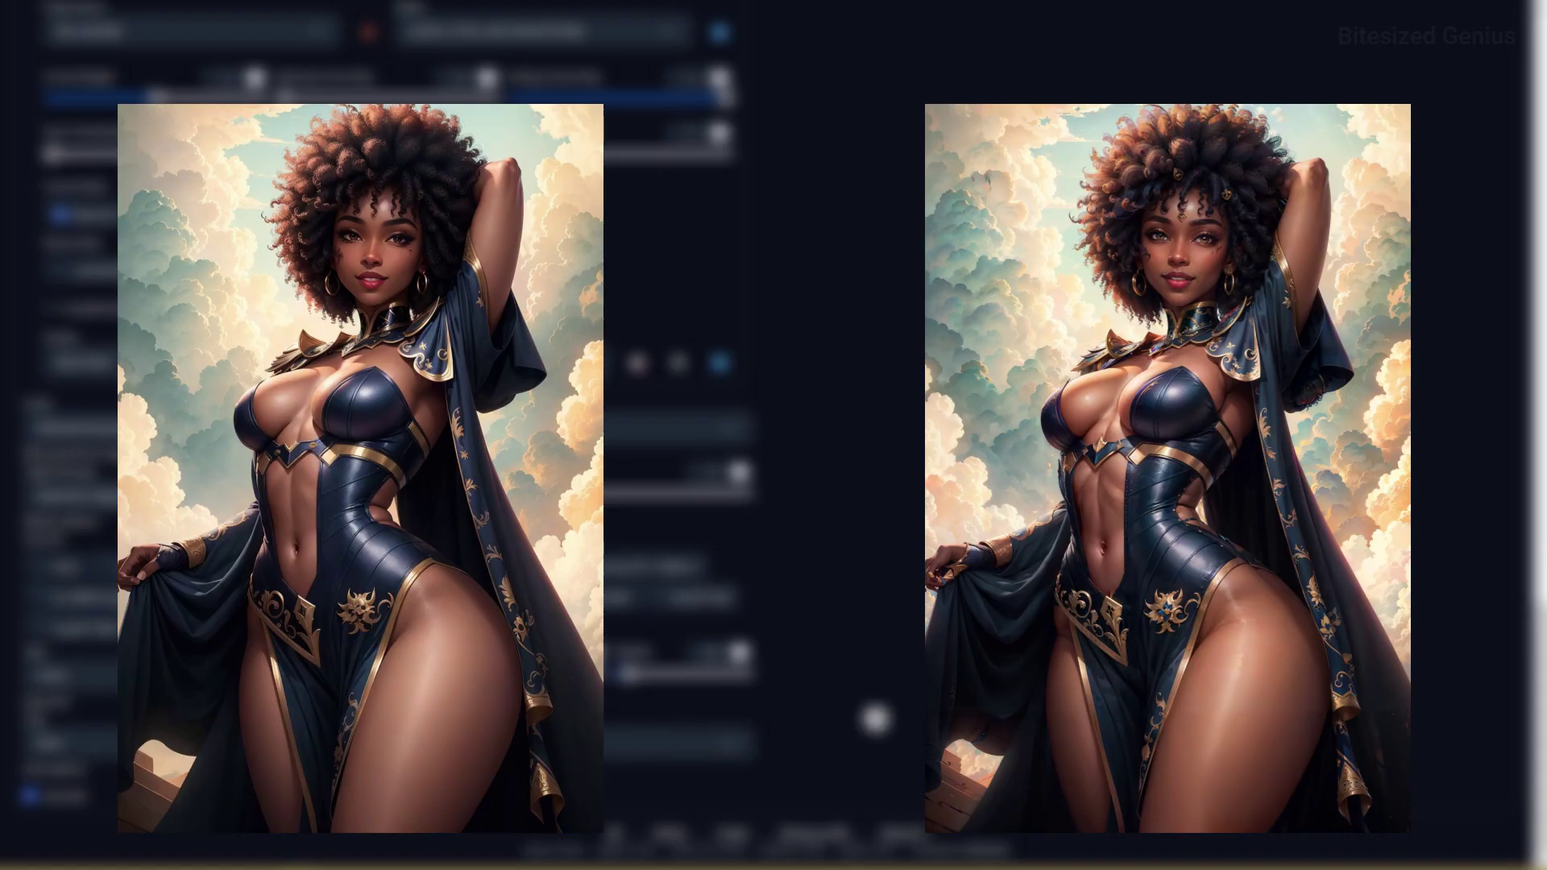
Start the Ultimate SD upscale generation from the top of img2img with Ctrl+Enter
scroll(876, 716, up, 10)
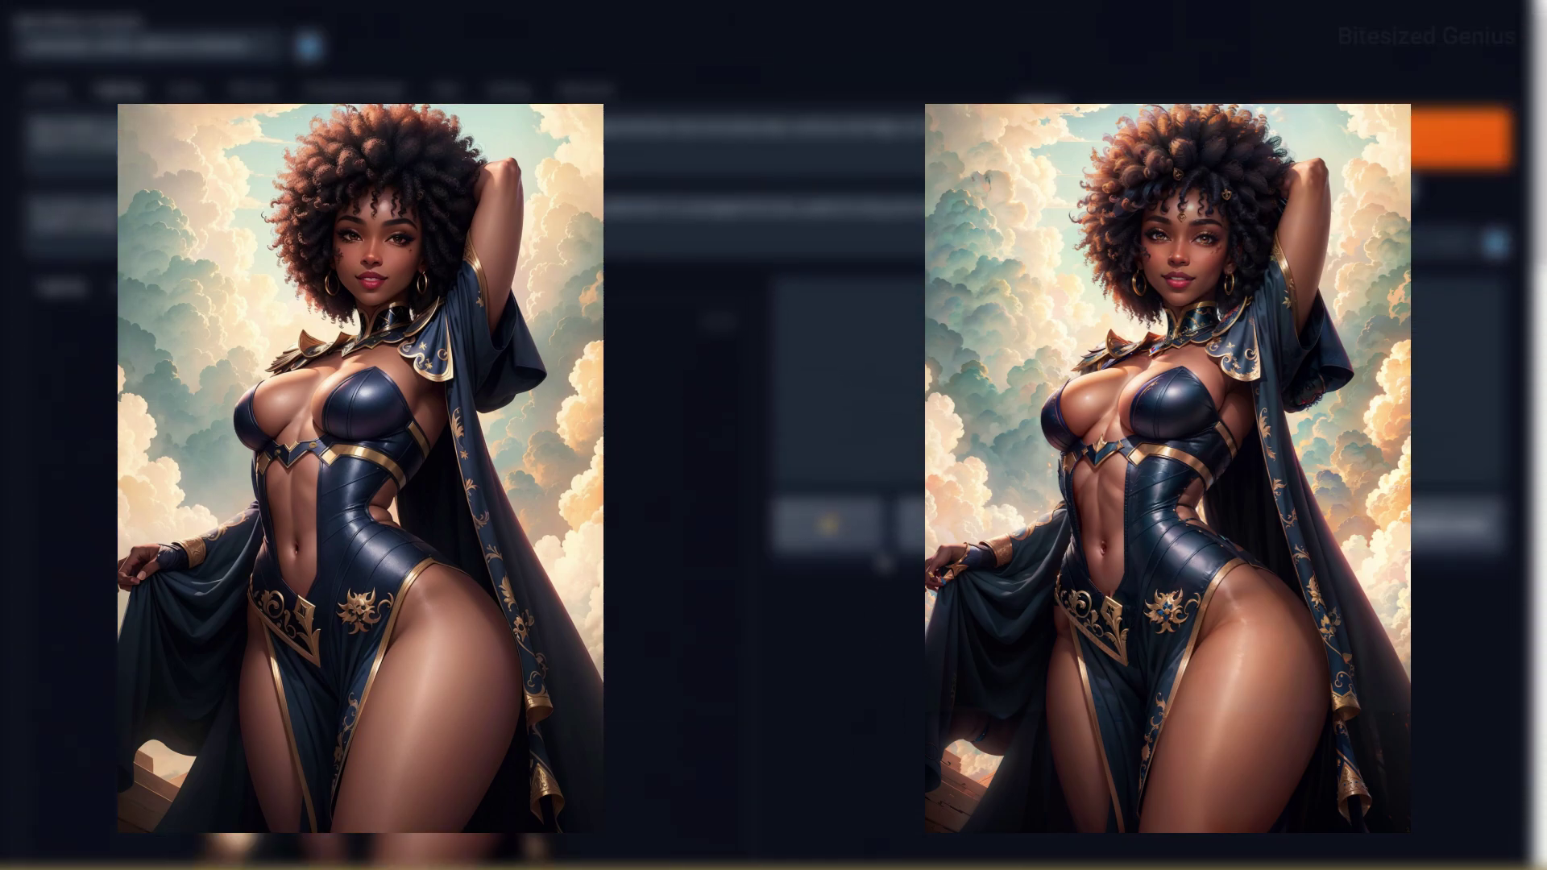
key(ctrl+Return)
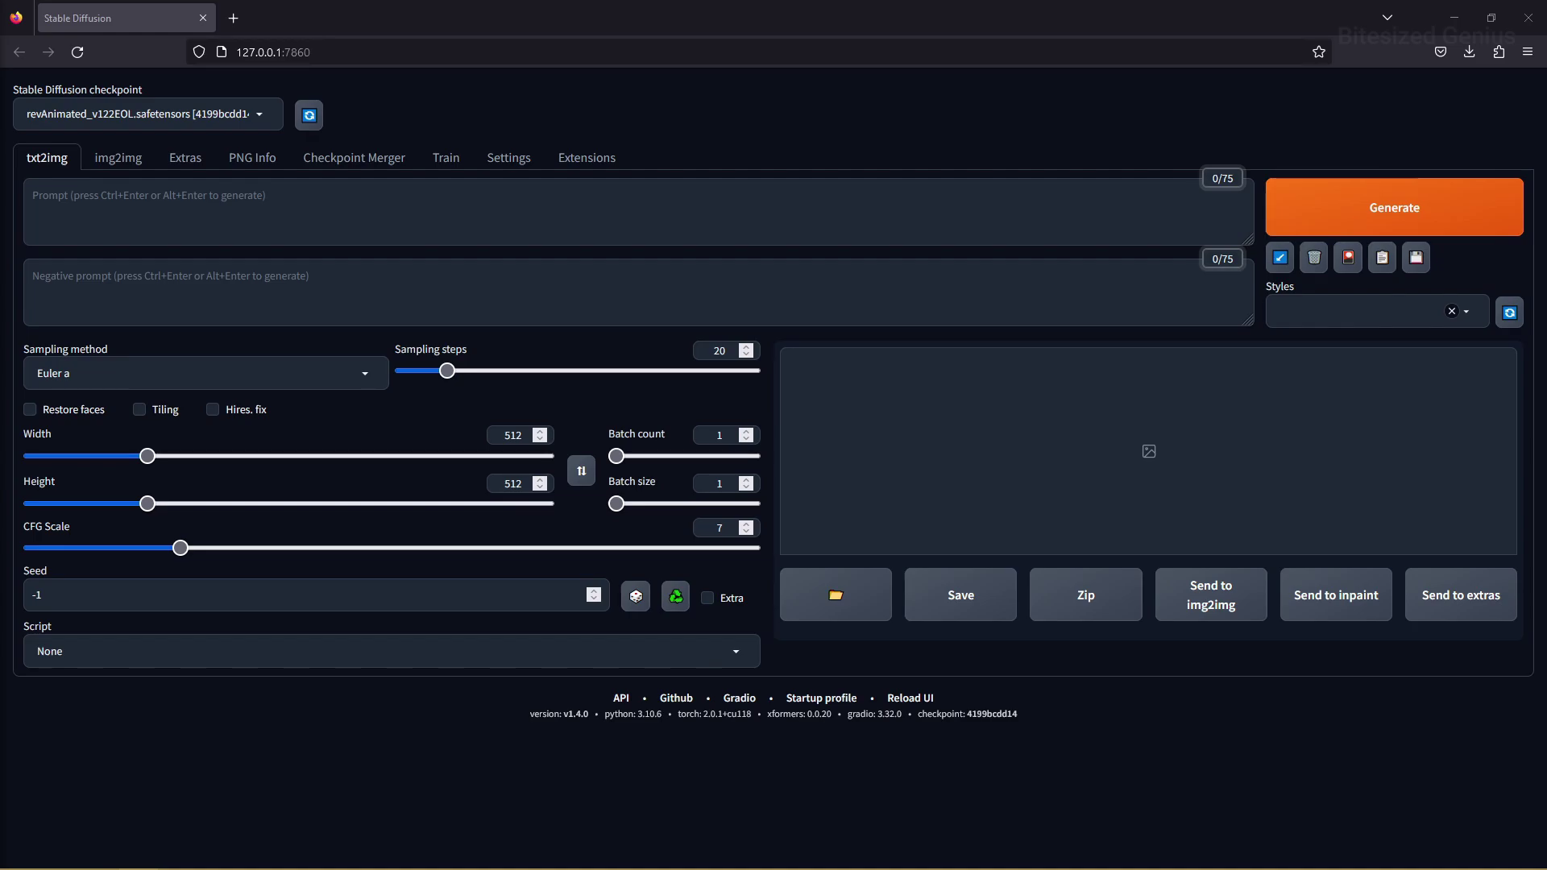
Reload the 127.0.0.1:7860 page to trigger the leave-page warning
click(81, 52)
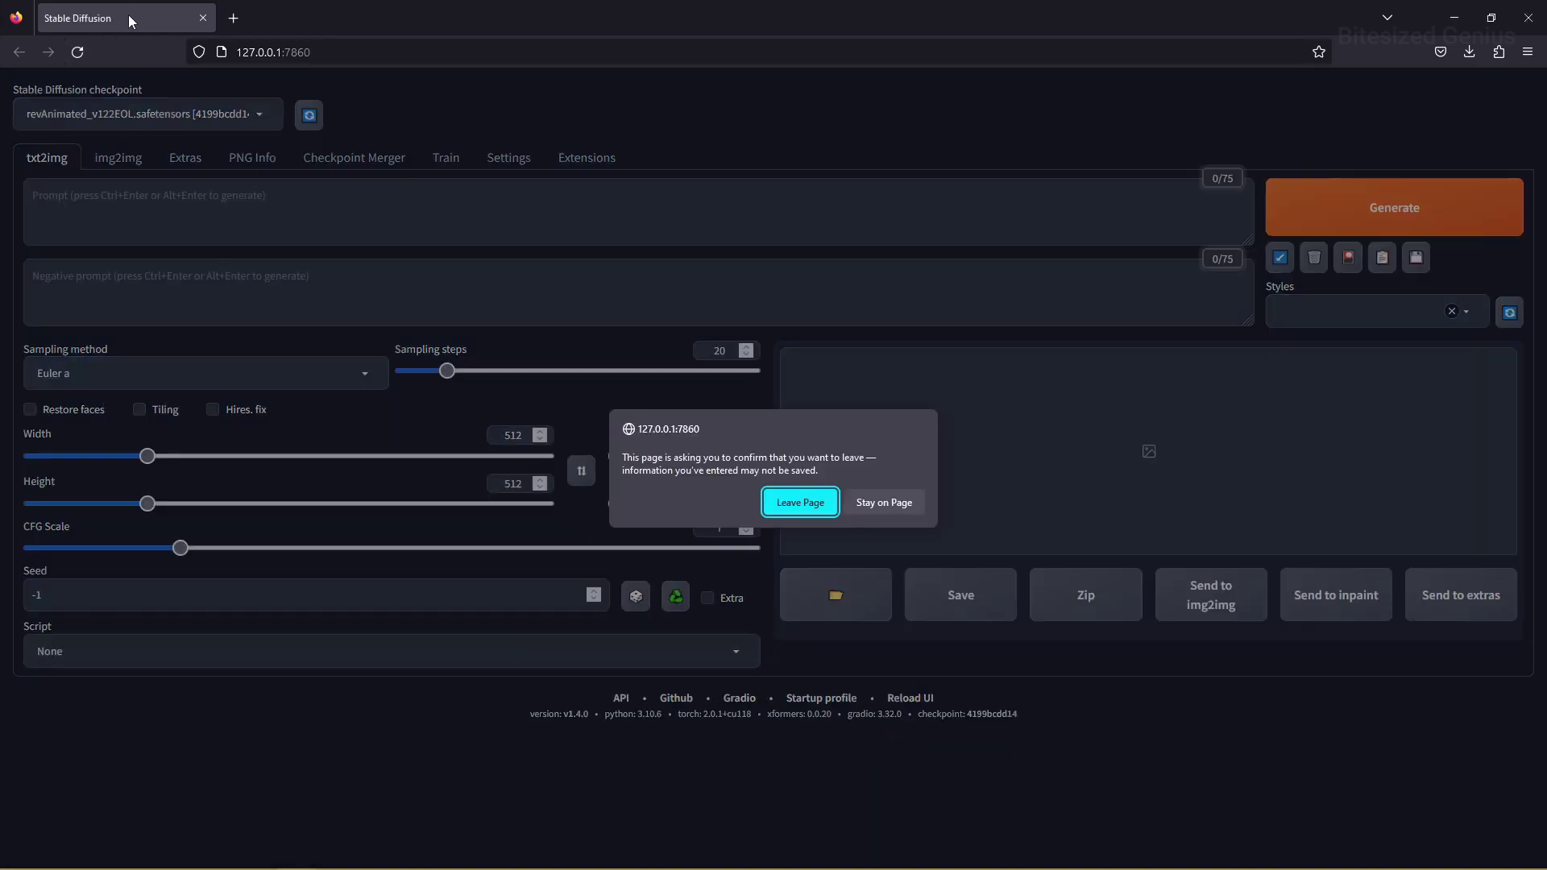